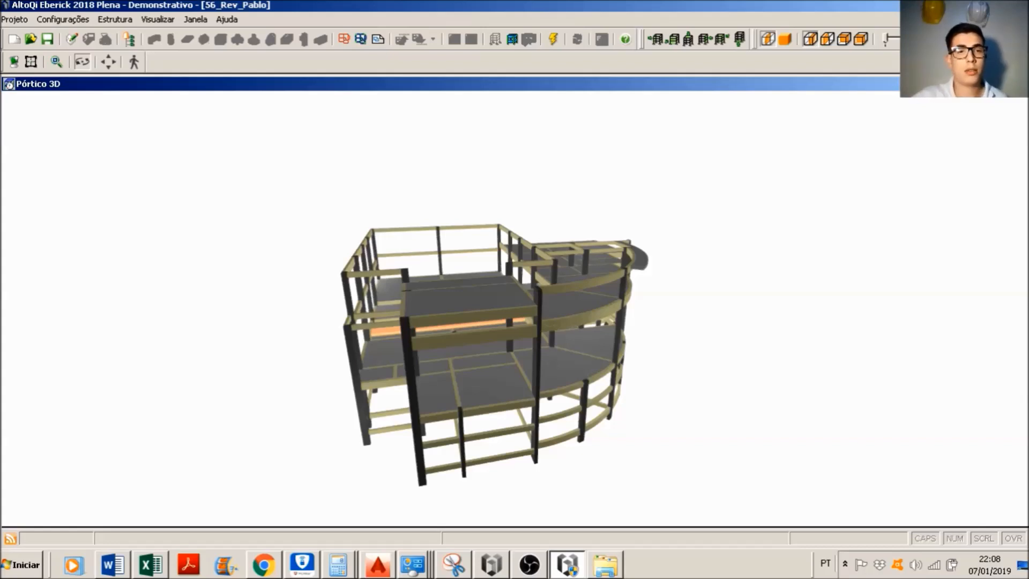
Step: Inspect the 3D frame from several angles, close that view and examine the Pavimento COBERTURA 1 plan
drag(506, 221, 760, 300)
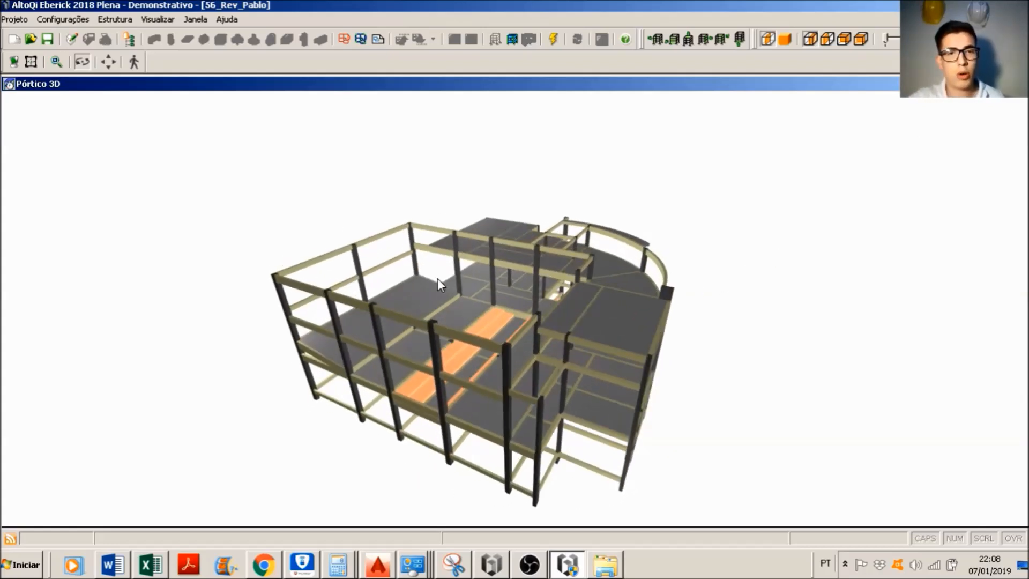
drag(369, 260, 360, 313)
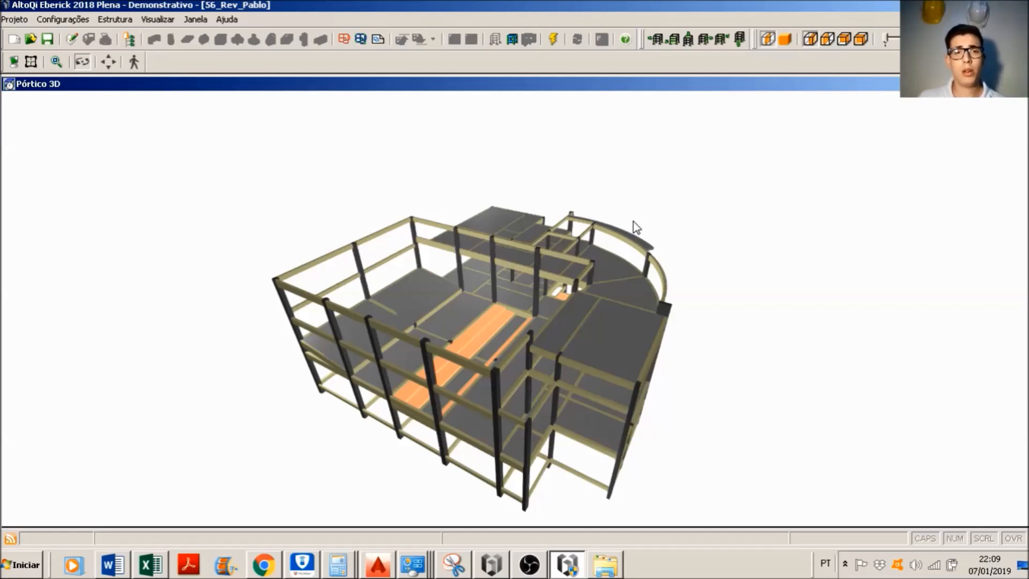
drag(421, 217, 517, 210)
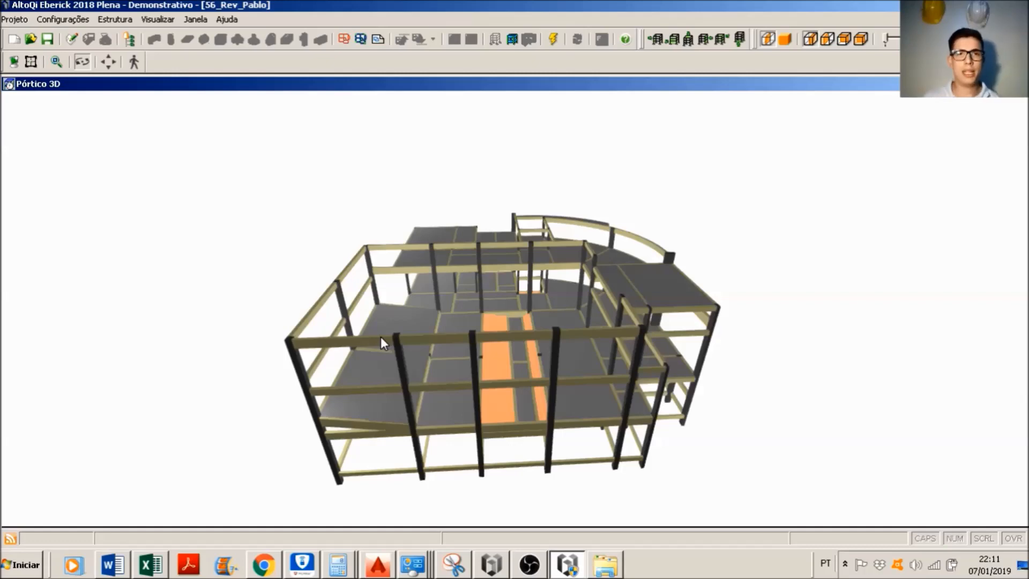
click(1021, 85)
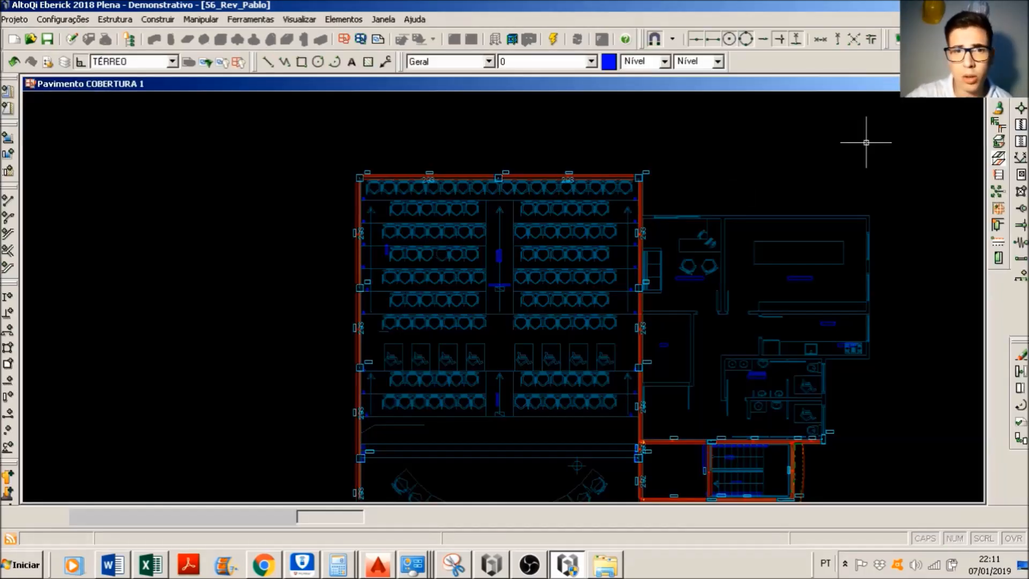
scroll(472, 299, up, 1)
scroll(641, 299, up, 1)
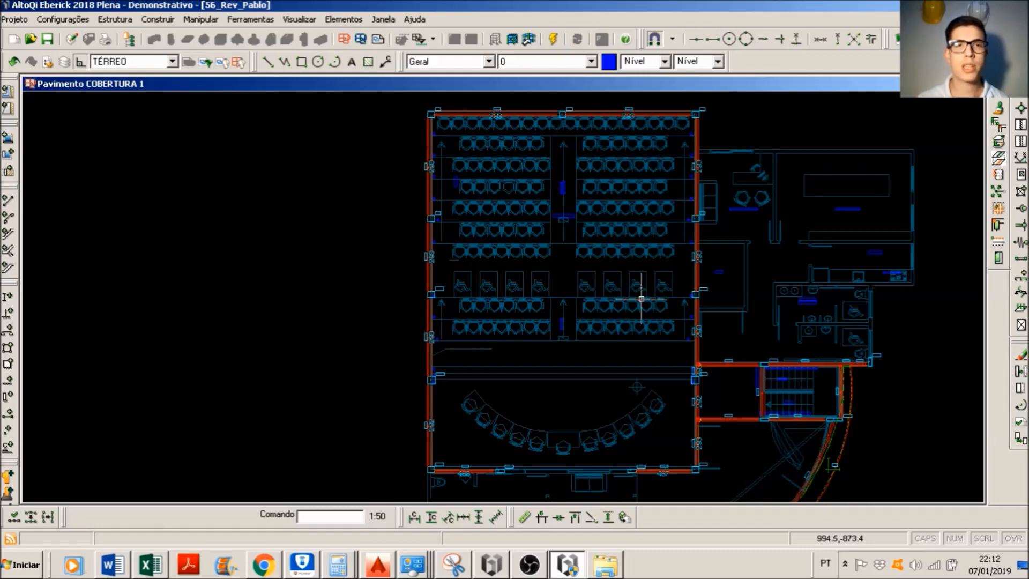
Step: Switch to AutoCAD and measure the spacing between the first two metal roof truss positions in the building section
key(alt+Tab)
scroll(563, 264, up, 2)
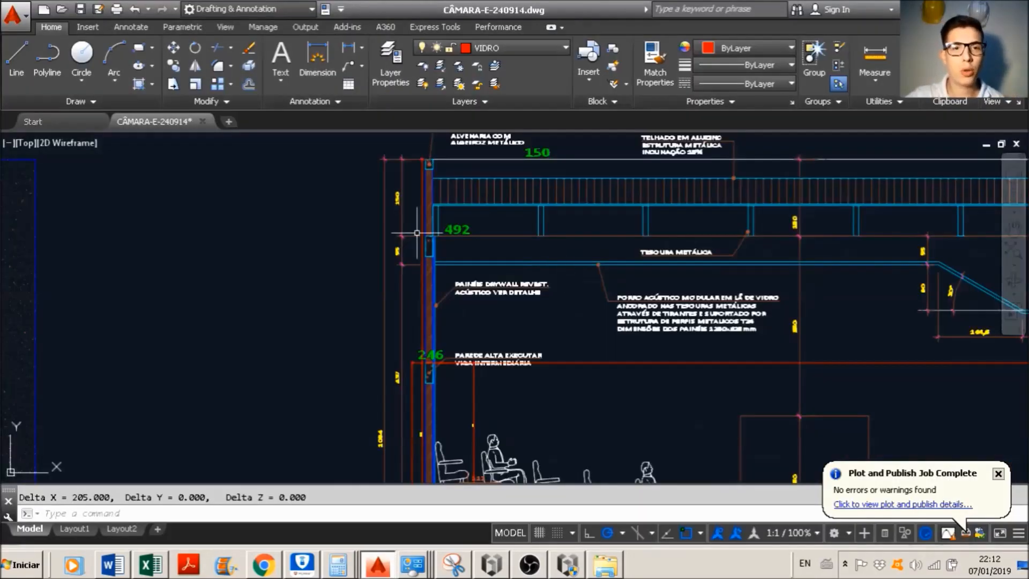
scroll(419, 232, up, 4)
text(dist)
key(Return)
click(456, 244)
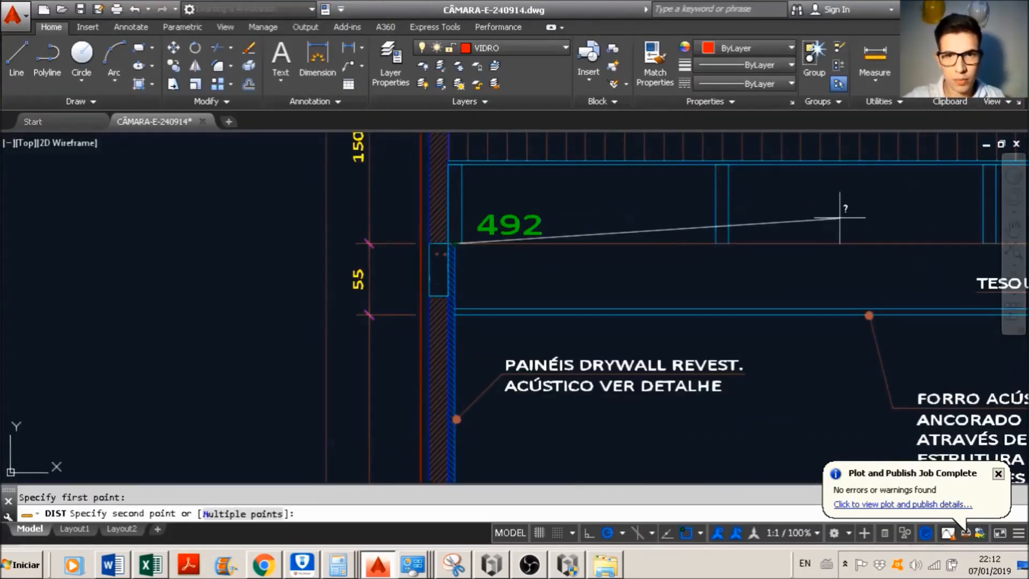
click(718, 242)
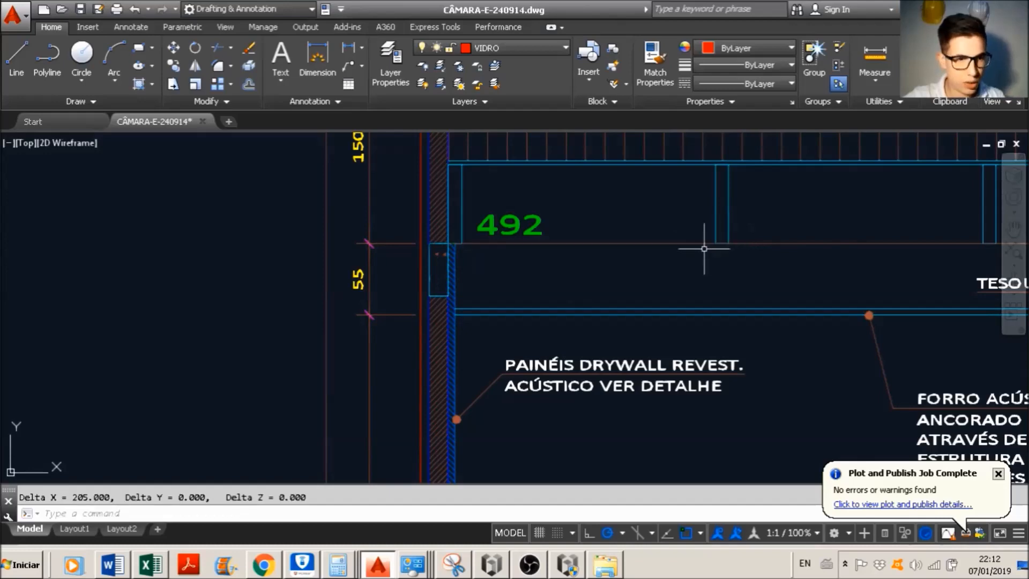
scroll(462, 242, down, 7)
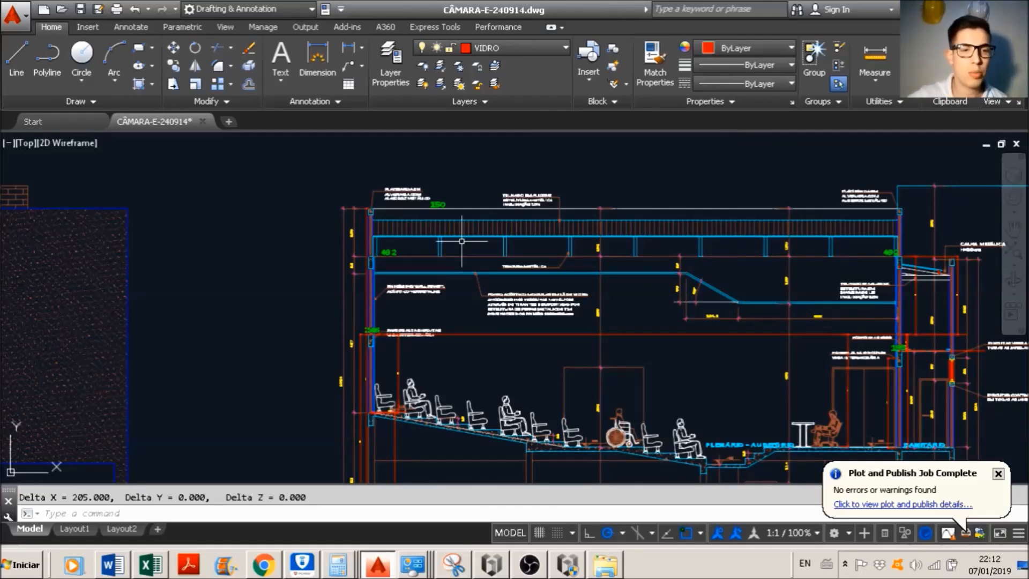
Step: Start Excel with a blank workbook for the roof load calculation
click(17, 564)
text(excel)
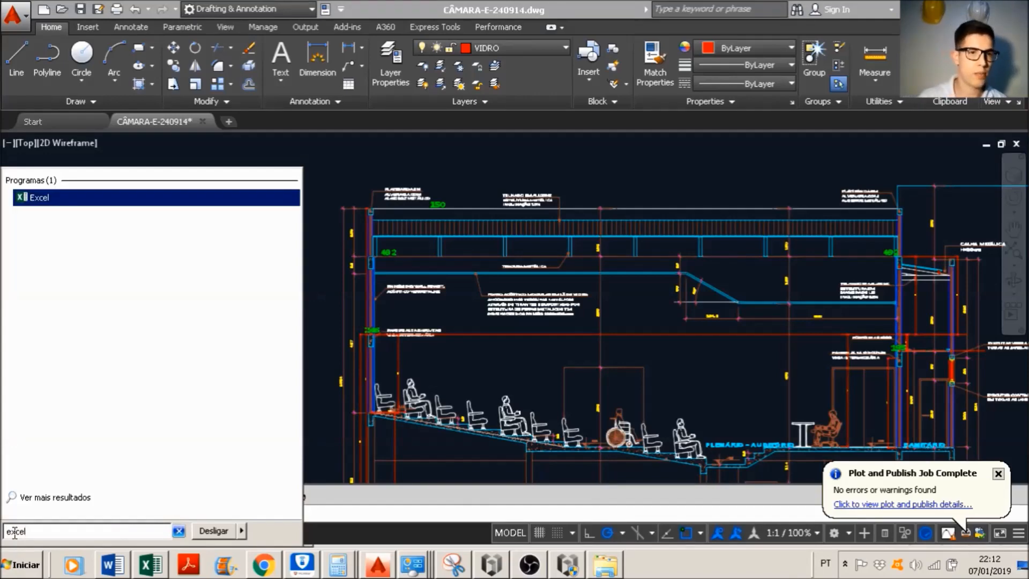
key(Return)
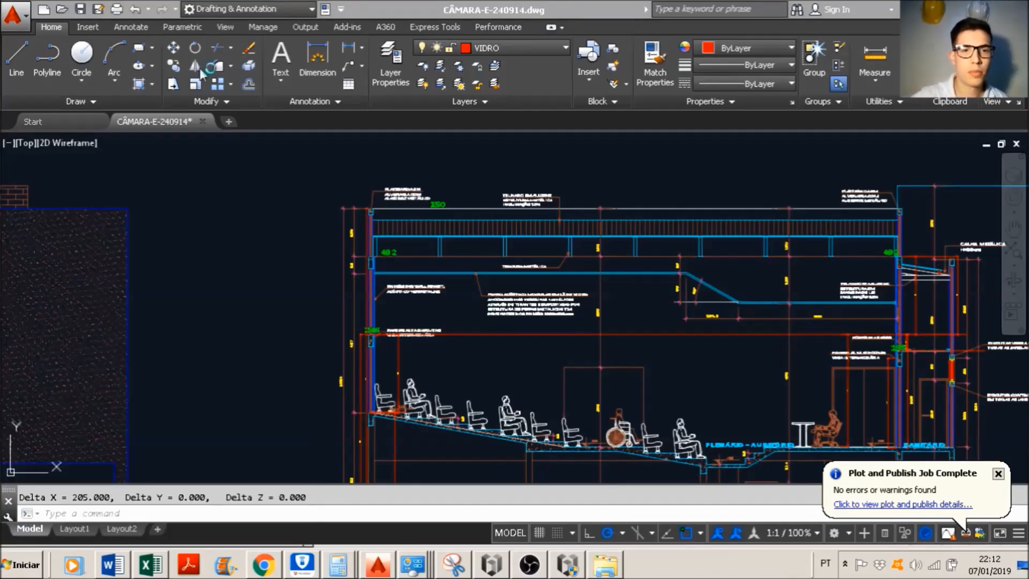
key(alt+Tab)
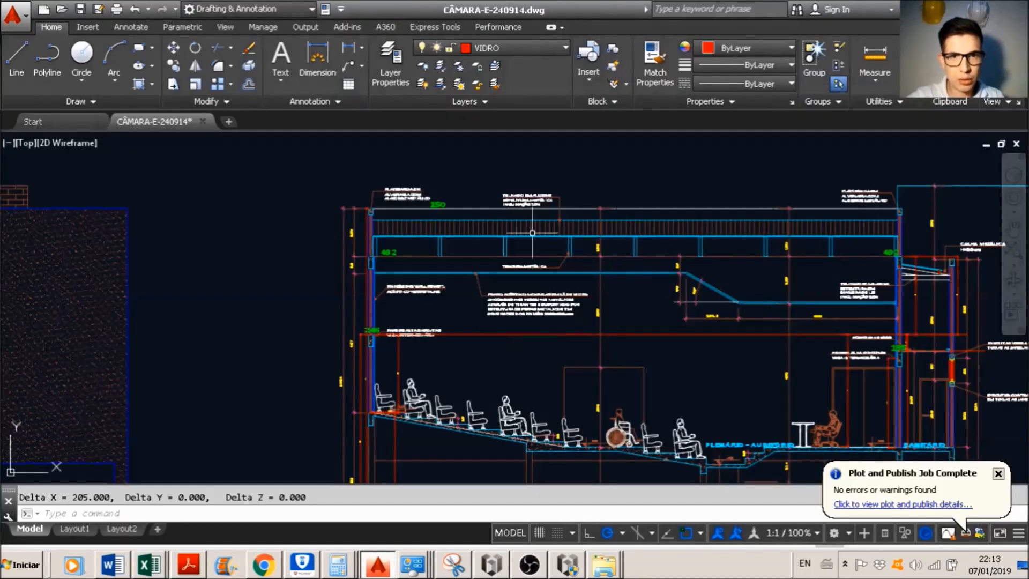
key(alt+Tab)
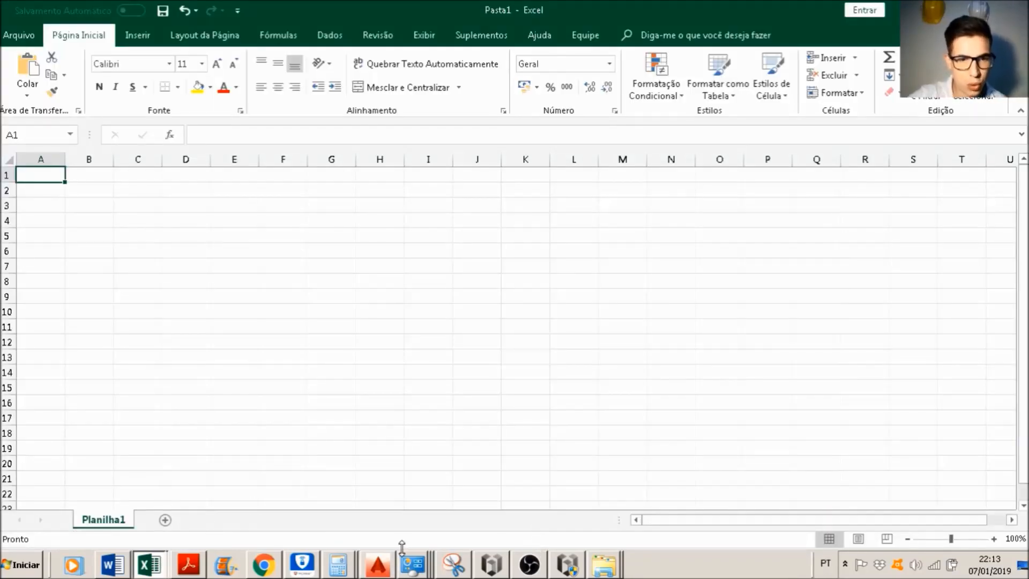
Step: Switch to the NBR 6120 PDF and mark the "Com telhas de alumínio e estrutura metálica de aço" row in Table 5.6
click(203, 557)
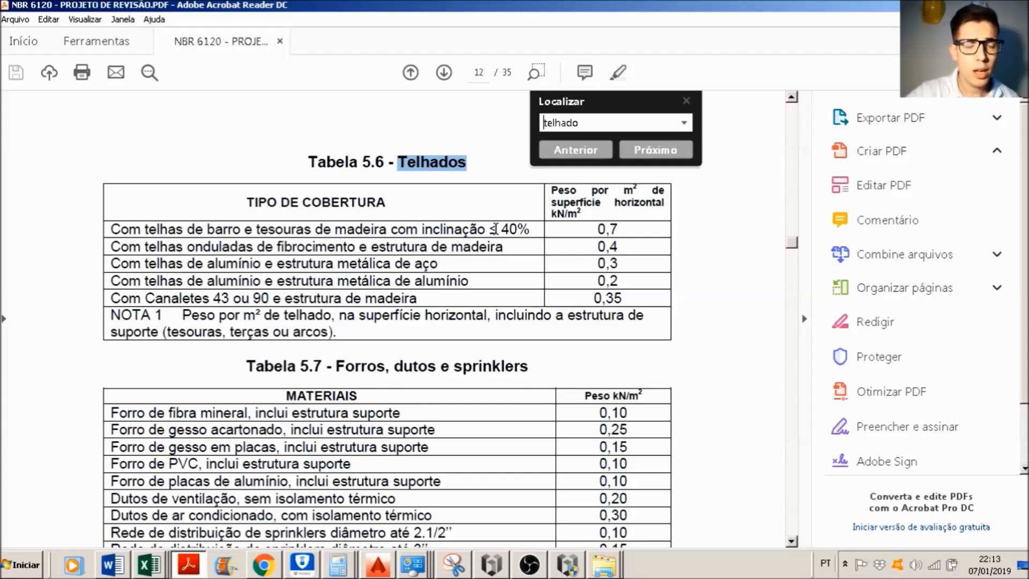
key(alt+Tab)
key(alt+Tab)
key(alt+Tab)
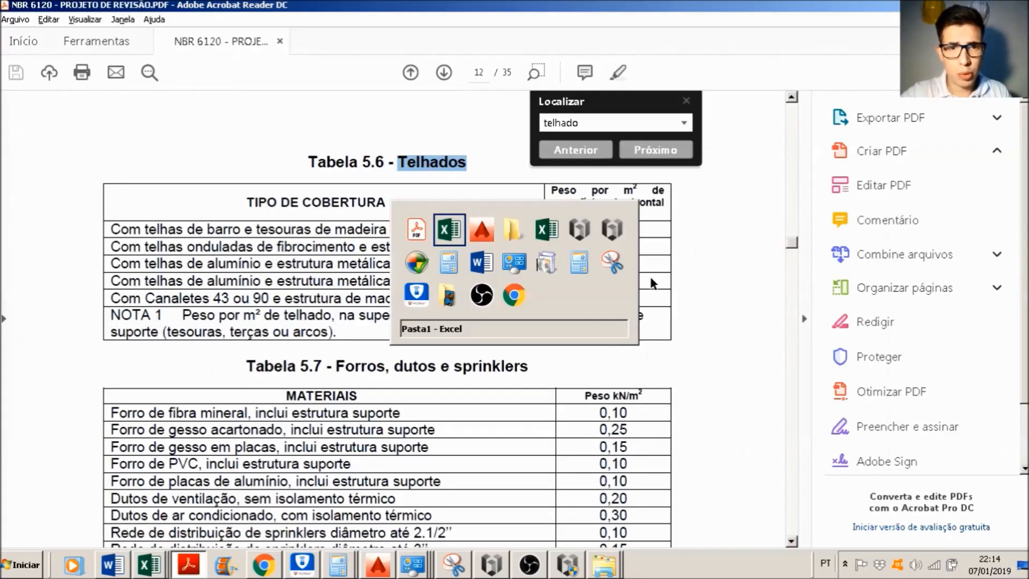
key(alt+Tab)
scroll(652, 277, up, 6)
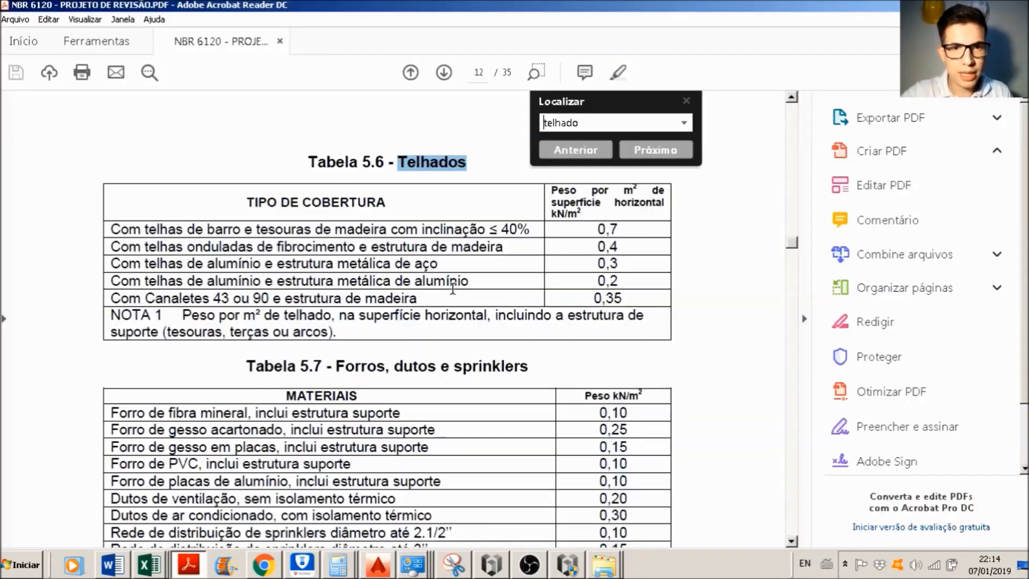
key(alt+Tab)
drag(109, 265, 448, 266)
click(504, 267)
triple_click(504, 266)
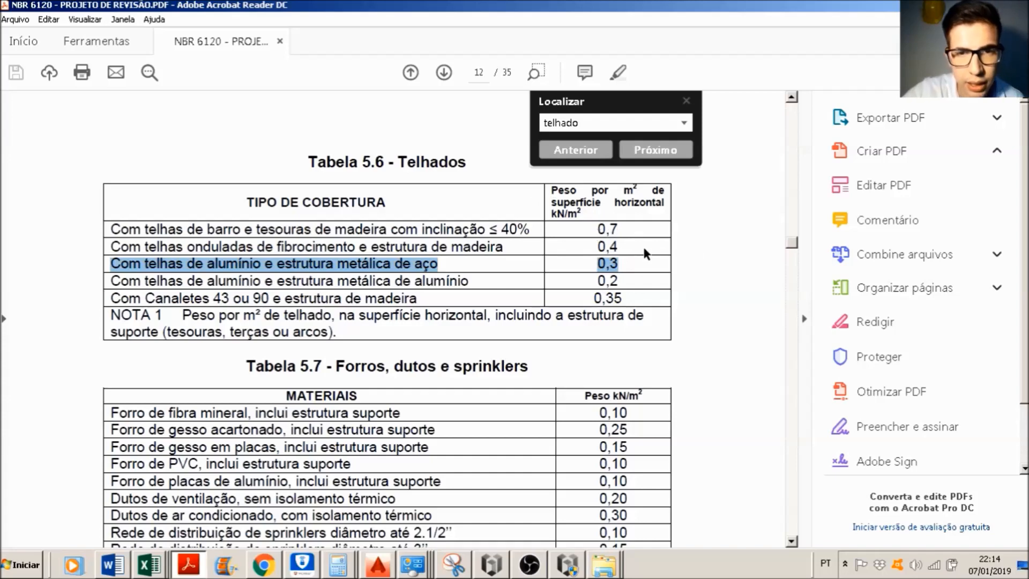
Step: Switch to the blank Excel workbook and enter the label "Peso do telhado" in cell F3
key(alt+Tab)
key(alt+Tab)
key(alt+Tab)
key(alt+Tab)
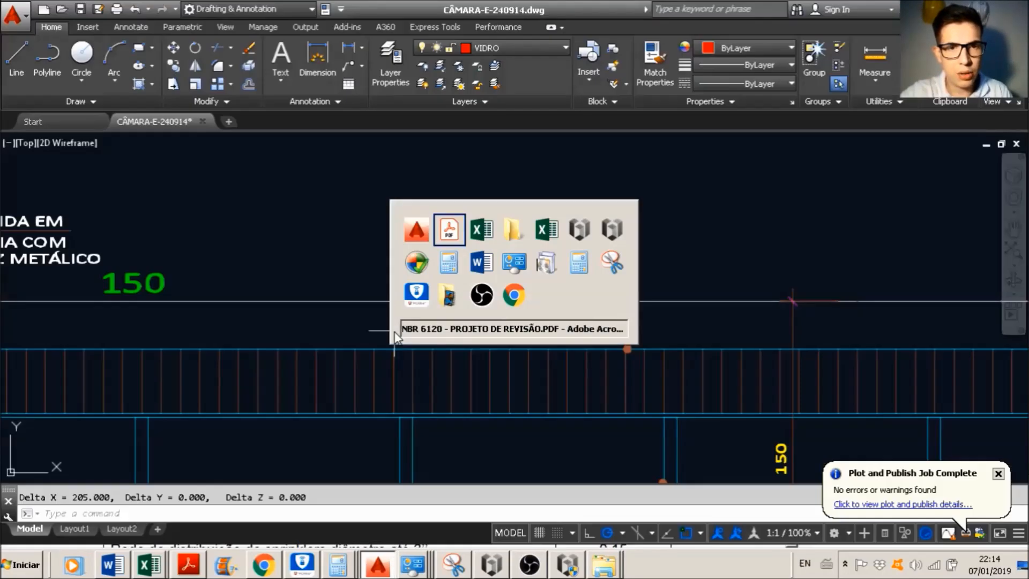
key(alt+Tab)
click(274, 205)
text(Pe)
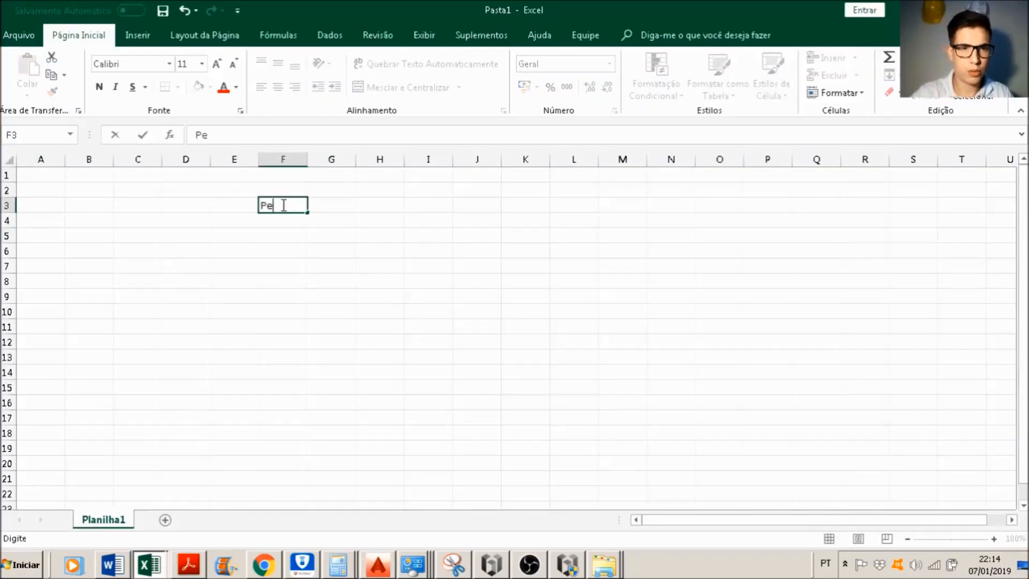
text(so do telhado)
key(Return)
Step: Enter the roof weight as 30 in G3 with the unit kgf/m² in H3
key(Up)
key(Right)
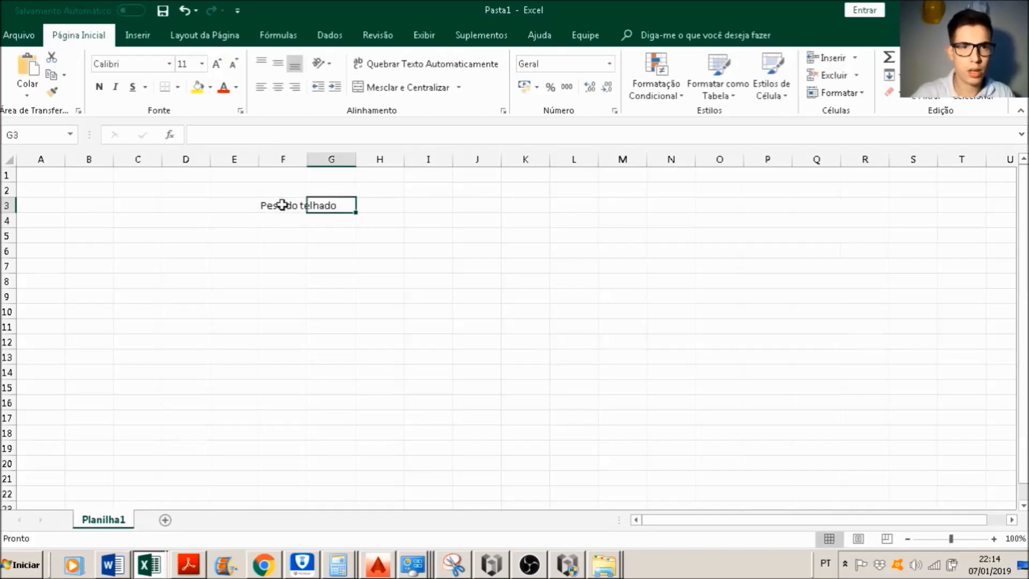
text(30)
key(Tab)
text(kg)
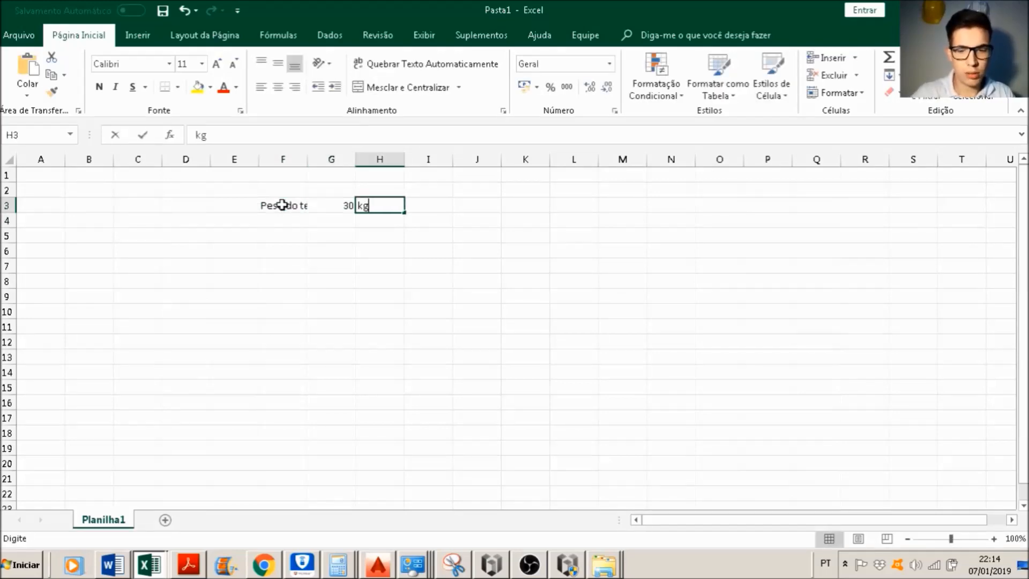
text(f/m²)
key(Return)
Step: Return to the NBR 6120 PDF and look up the gypsum board ceiling weight in Table 5.7, using "forro" as search term
key(alt+Tab)
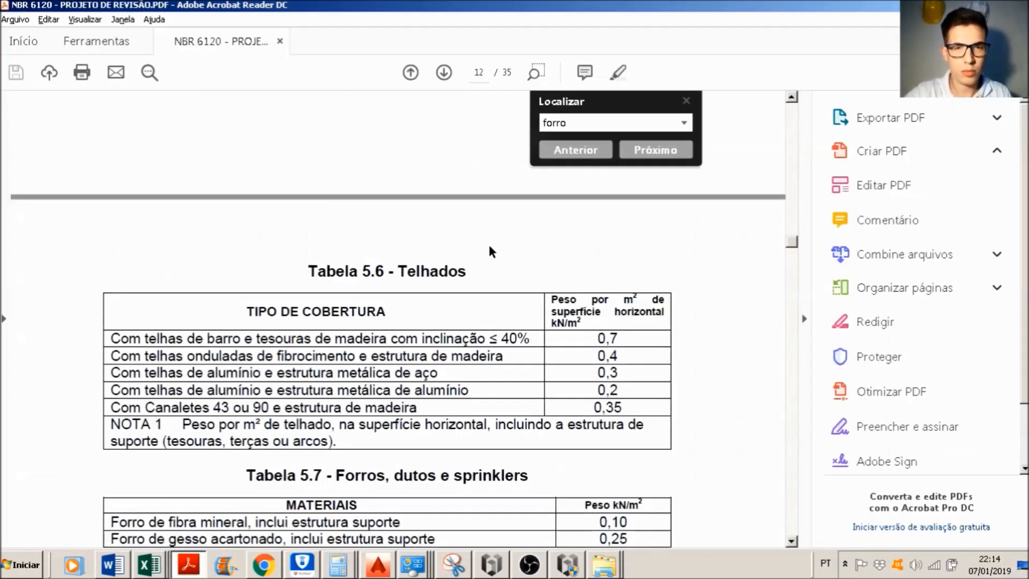
key(alt+Tab)
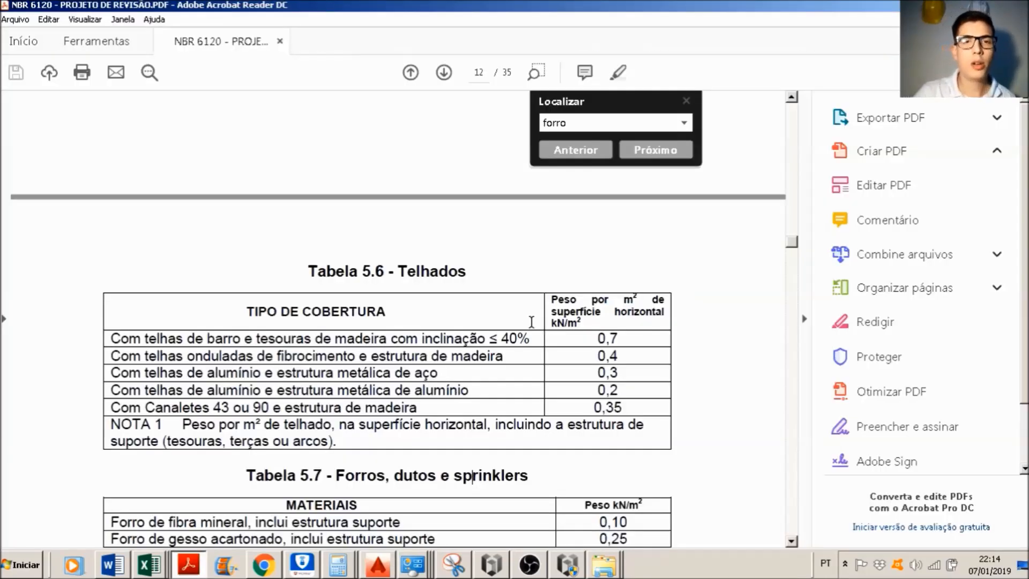
scroll(401, 346, down, 3)
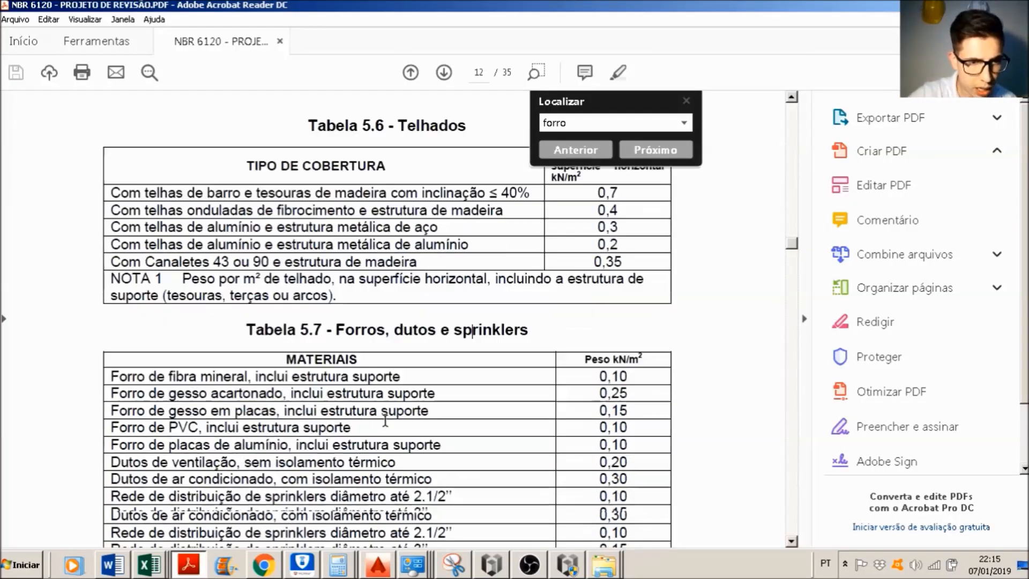
drag(111, 358, 635, 358)
Step: Add a "Forro de gesso" row to the Excel sheet in row 4 with the value 25 and unit kgf/m²
key(alt+Tab)
key(alt+Tab)
key(alt+Tab)
key(Return)
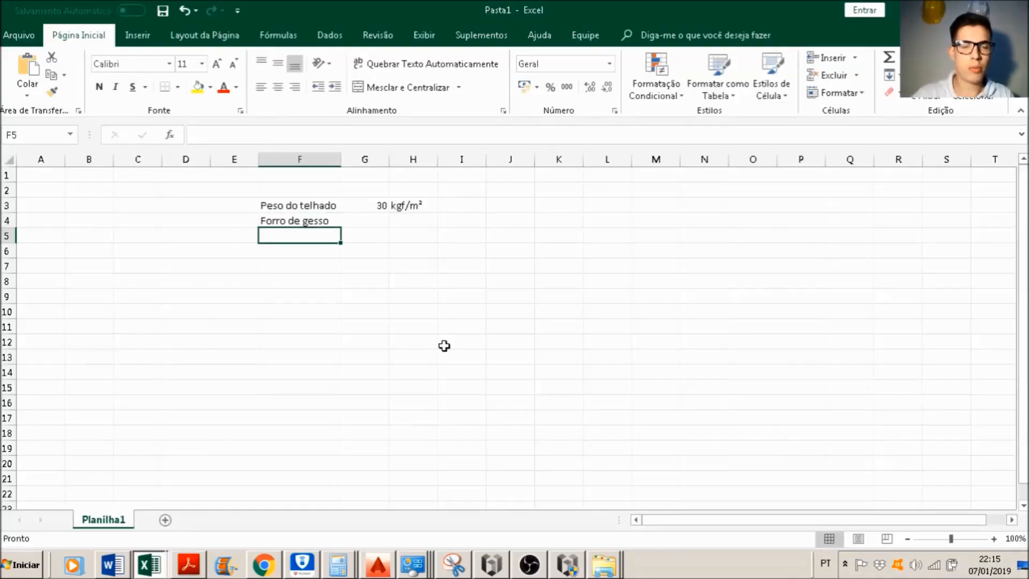
click(375, 217)
text(25)
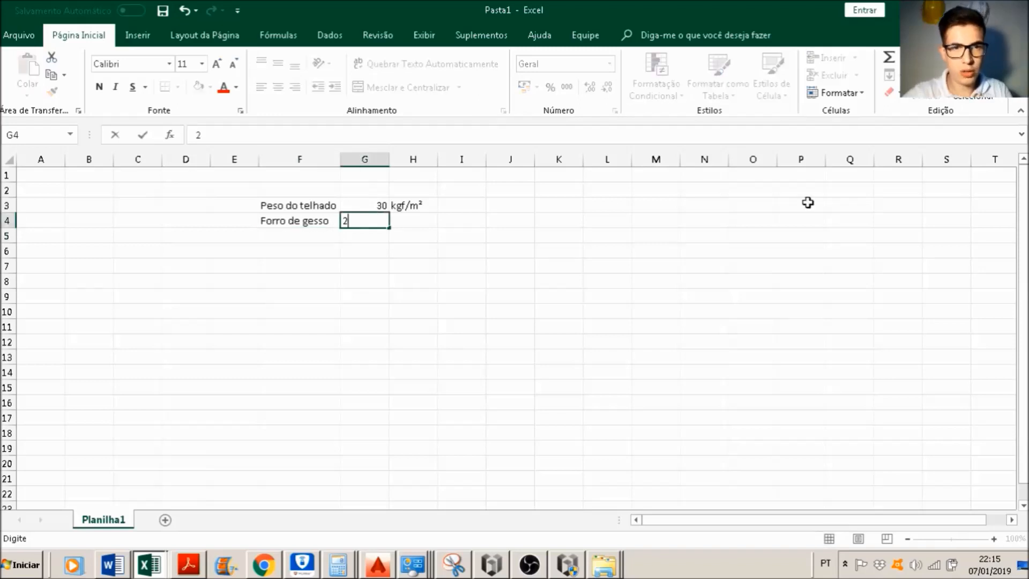
key(Tab)
text(kgf/m²)
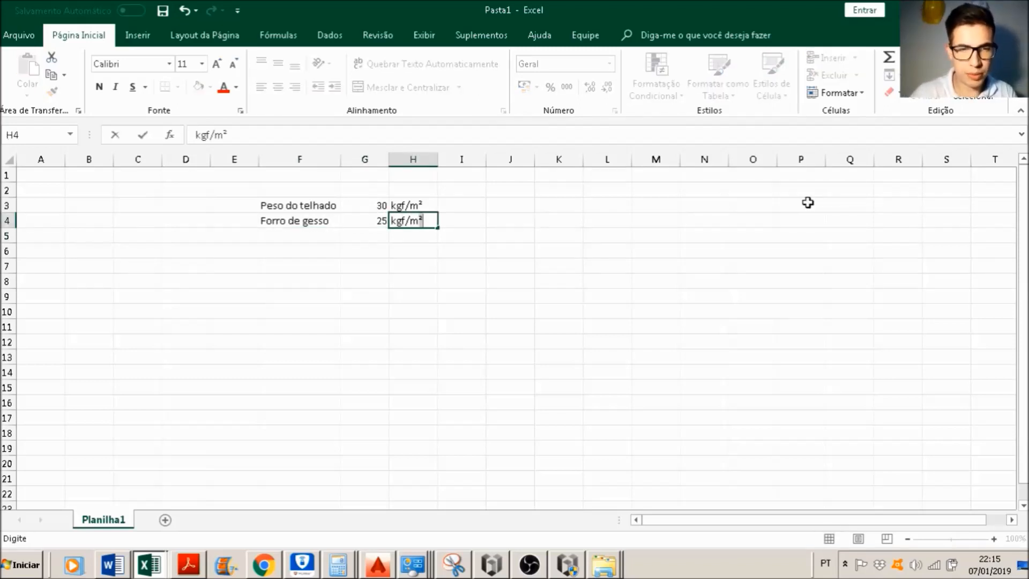
key(Return)
Step: Enter the label "Acidental" in cell F5 for the live load
key(Left)
key(Left)
key(Left)
key(Right)
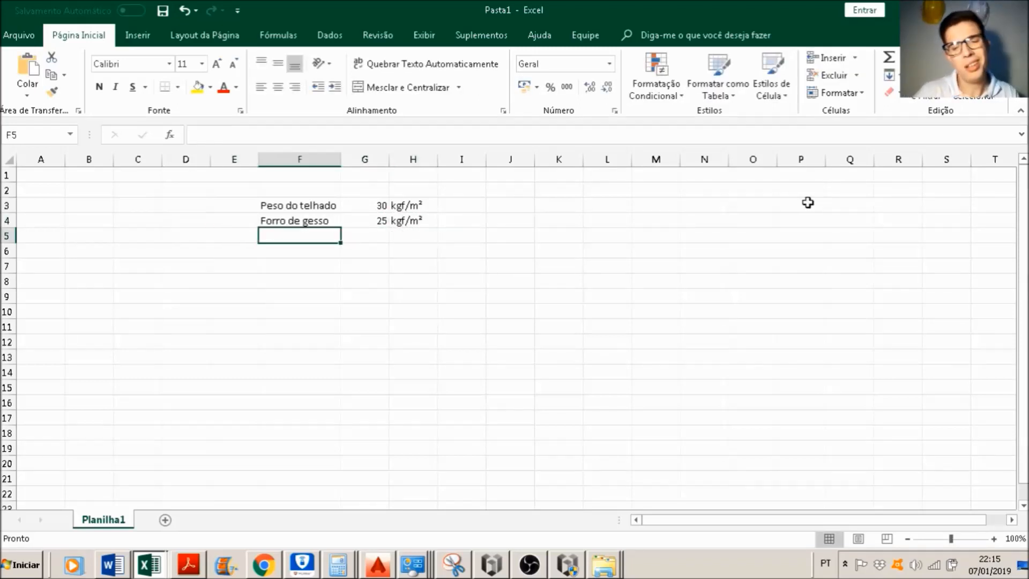
text(Acidental)
key(Return)
key(Right)
key(Up)
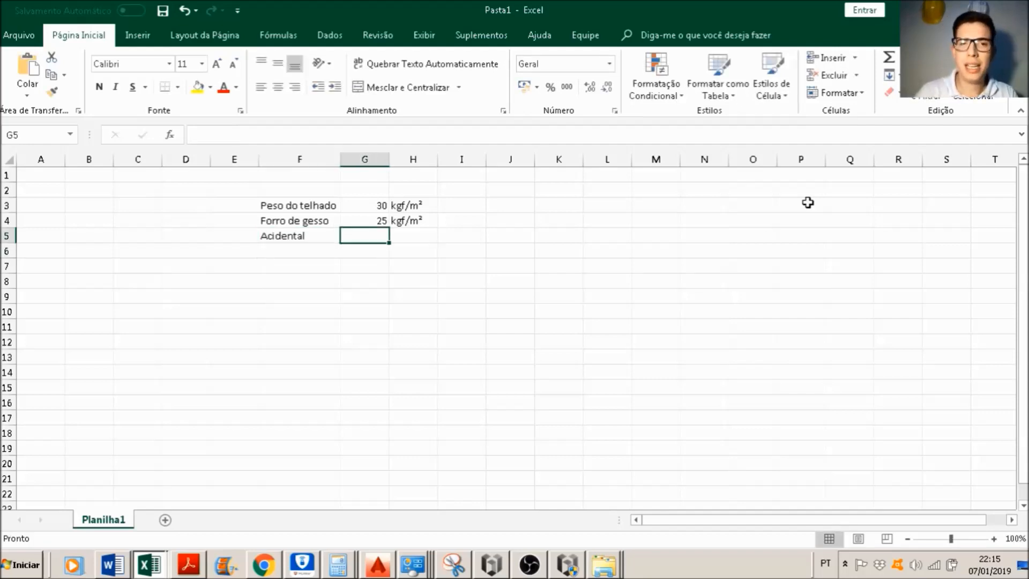
key(Right)
shift+click(808, 202)
text(gf/m)
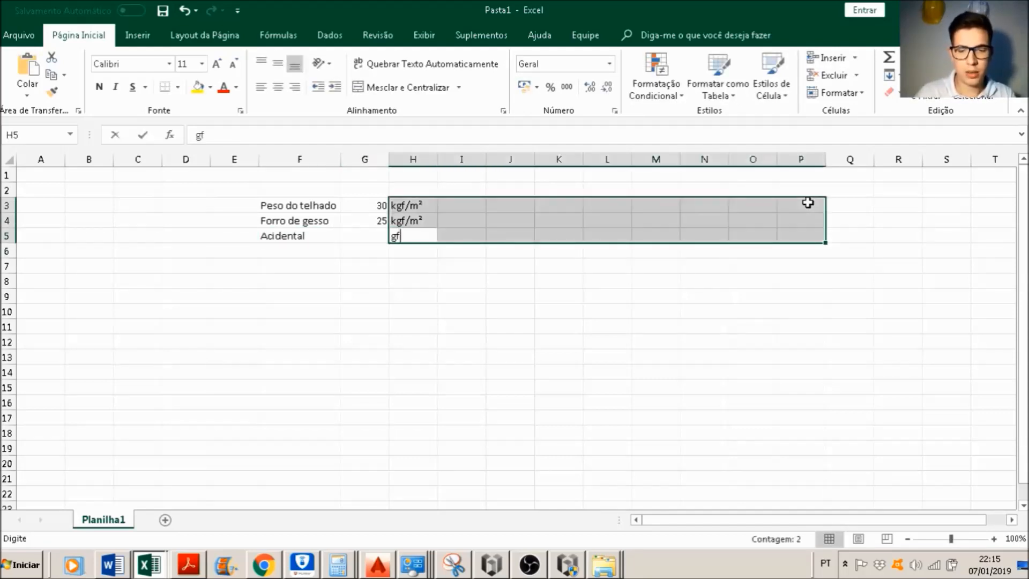
key(Escape)
Step: Enter the unit kgf/m² in H5 for the Acidental row
key(Down)
key(Up)
key(Up)
key(Down)
text(k)
key(BackSpace)
key(BackSpace)
text(kgf/m)
key(Return)
Step: Set the Acidental load in G5 to 25
key(Left)
key(Up)
text(25)
key(Return)
Step: Total the three loads in G6 with a SOMA formula over G3:G5
text(=soma()
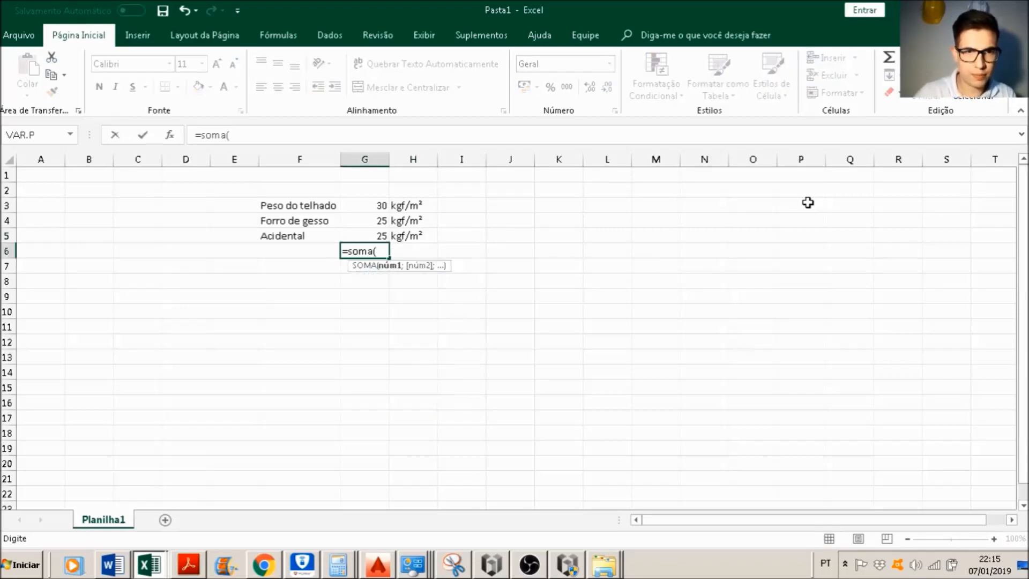
key(Up)
key(shift+Up)
key(shift+Up)
text())
key(Return)
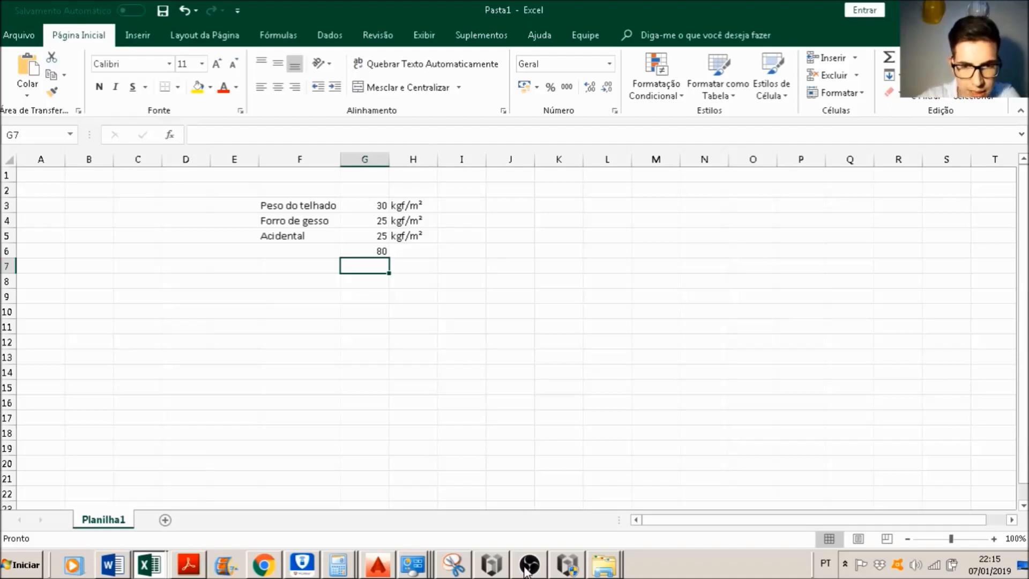
Step: Enter the unit kgf/m² beside the total in H6 and move to cell F8
click(338, 280)
click(419, 253)
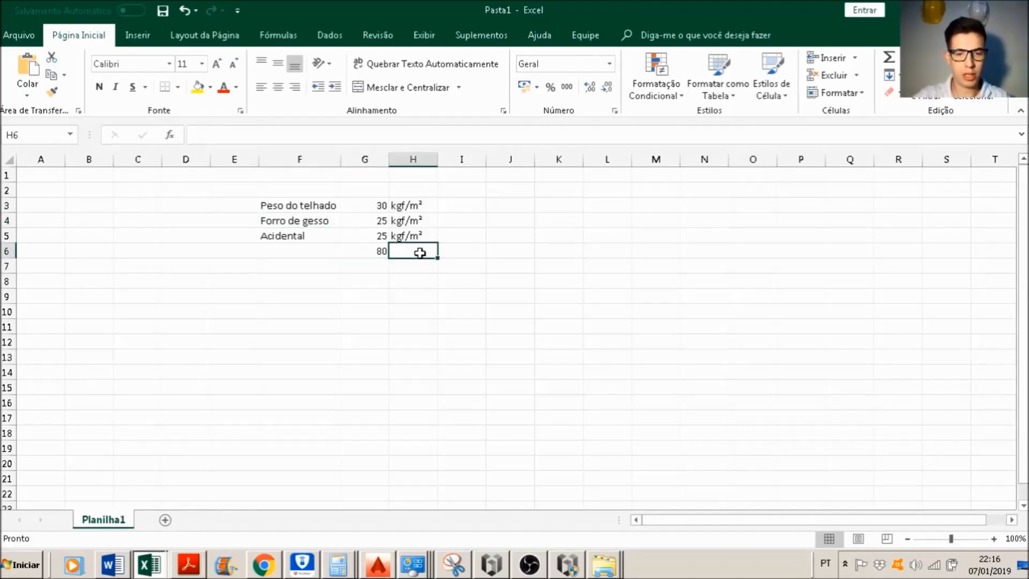
text(kgf/m²)
key(Return)
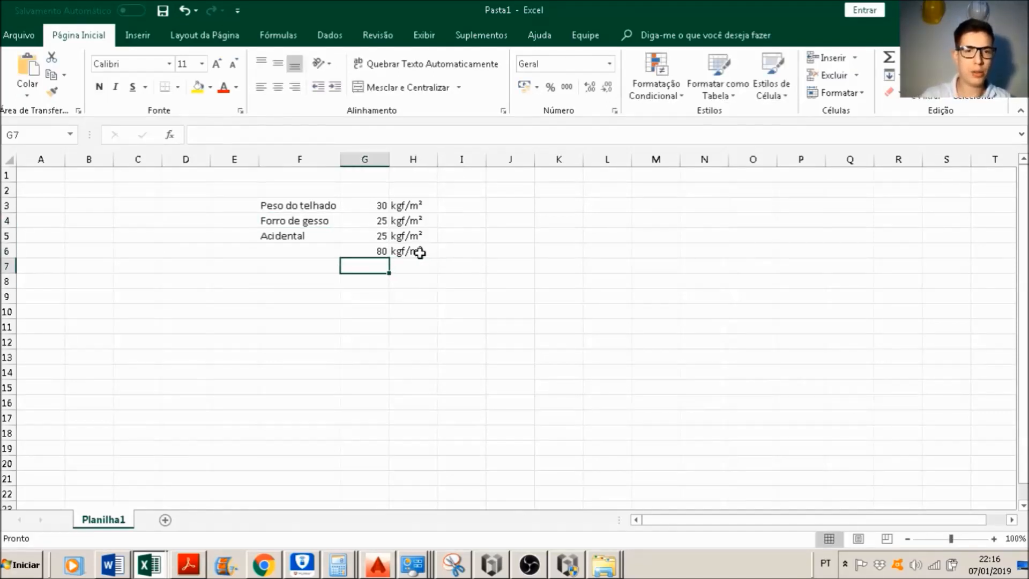
key(Down)
key(Left)
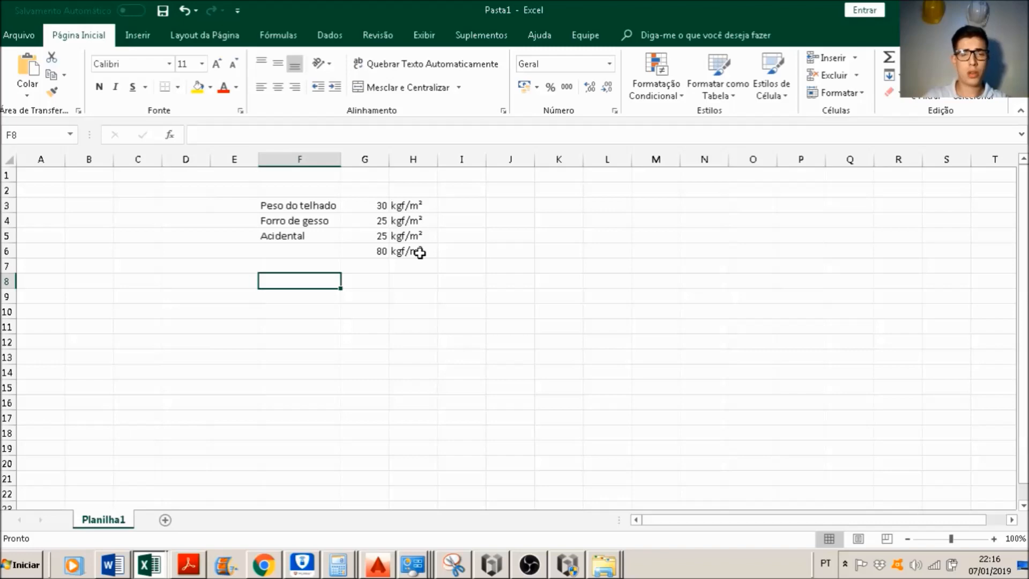
Step: Label cell F8 "Área do telhado" in the Excel sheet
key(alt+Tab)
key(alt+Tab)
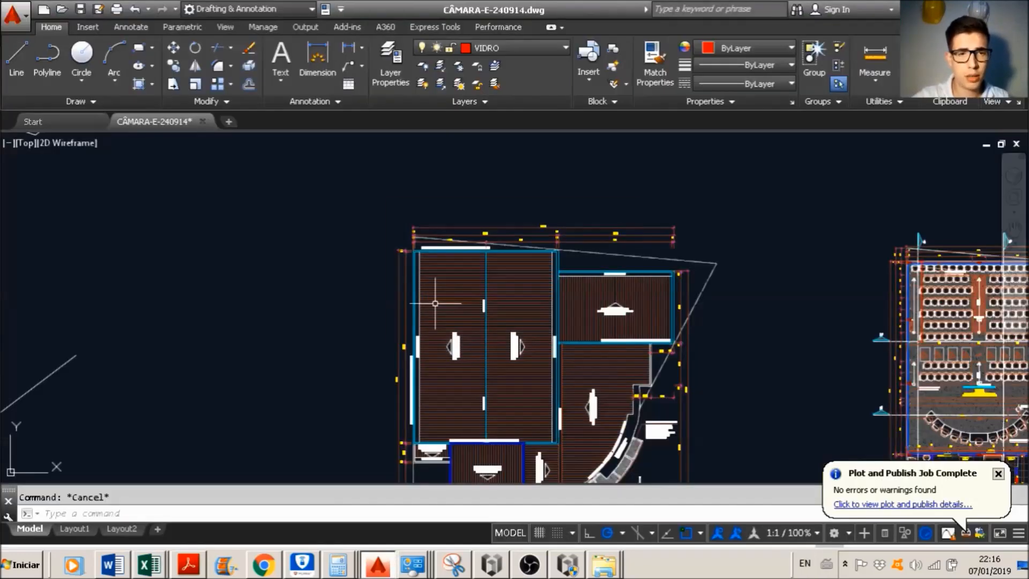
text(Es)
key(BackSpace)
key(BackSpace)
text(Área do )
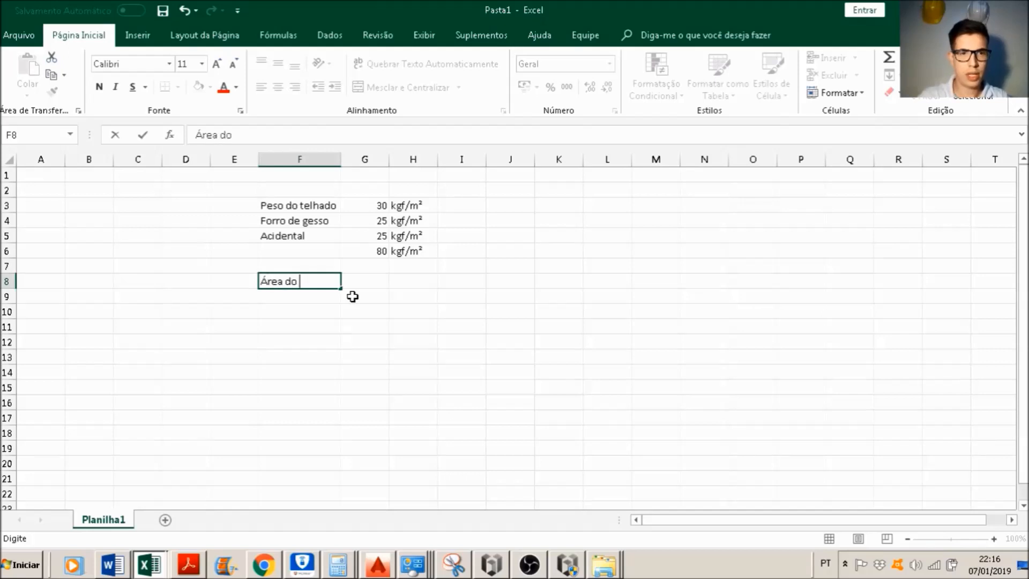
text(telhado)
key(Return)
Step: Add an Espaçamento row in row 9 with the value 3 and the unit m
text(Espaçamento)
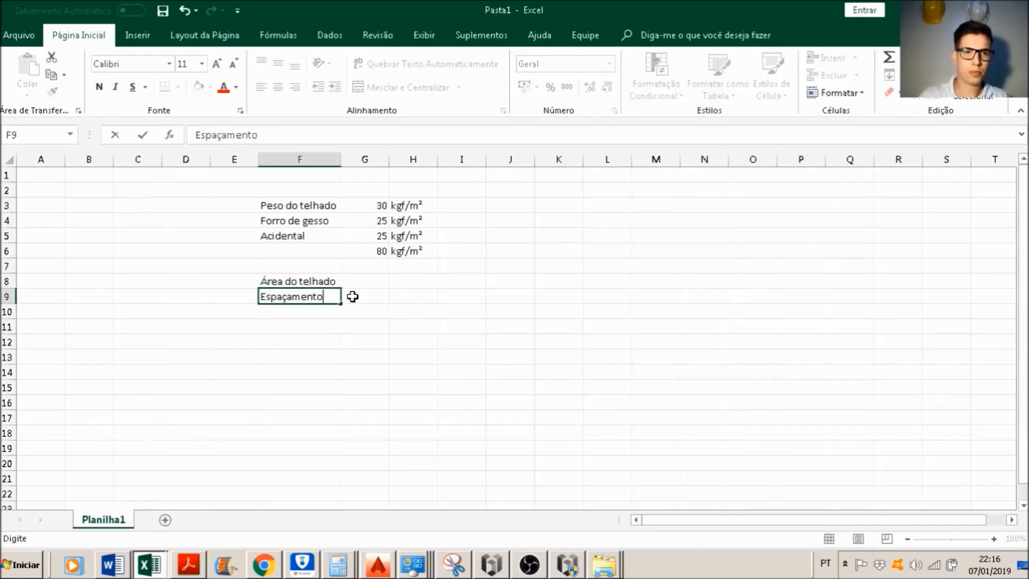
click(352, 296)
text(3)
key(Return)
key(Left)
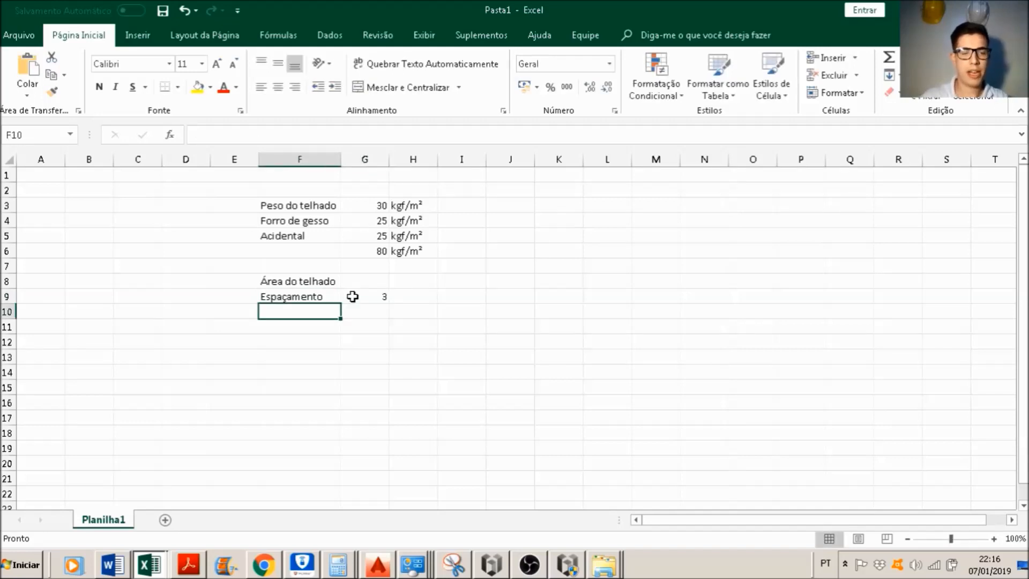
key(Right)
key(Right)
key(Up)
text(m)
key(Return)
key(Left)
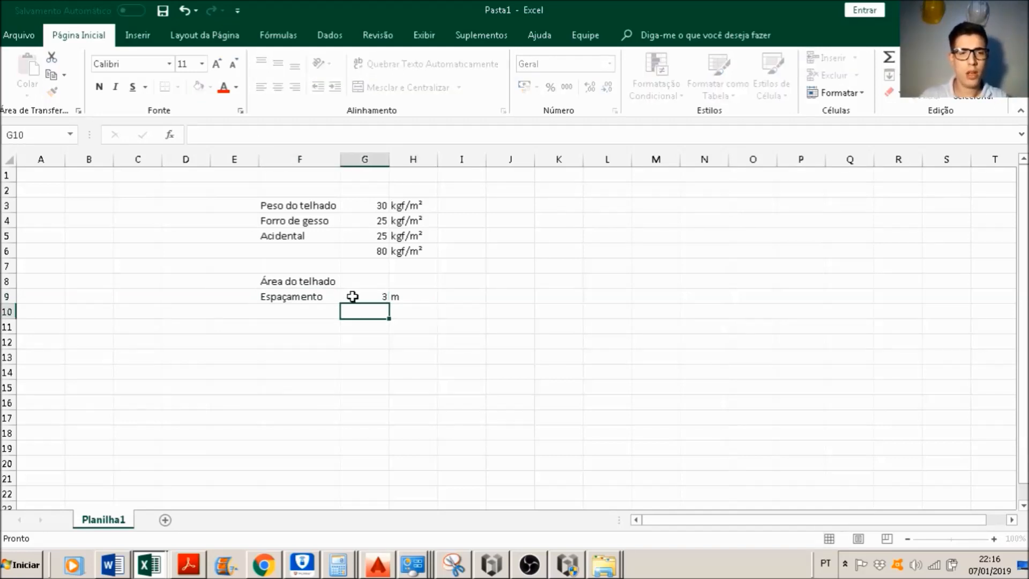
Step: Label cell F10 "Comprimento" and move to G10
key(Left)
text(Comprimento)
key(Tab)
Step: Switch to AutoCAD and measure the large roof's width between the inner faces of its side parapets
key(alt+Tab)
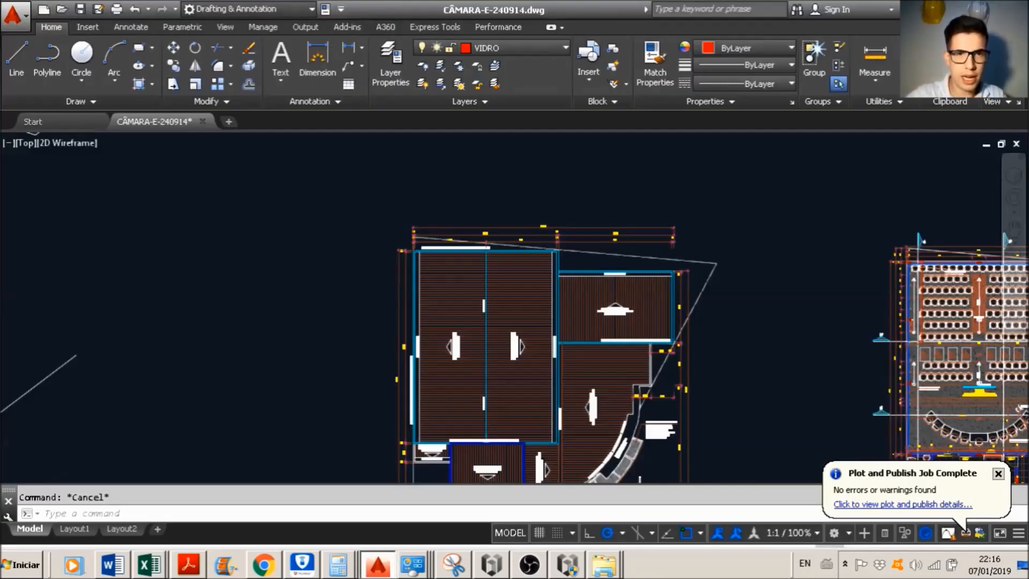
scroll(407, 247, up, 6)
text(di)
key(Return)
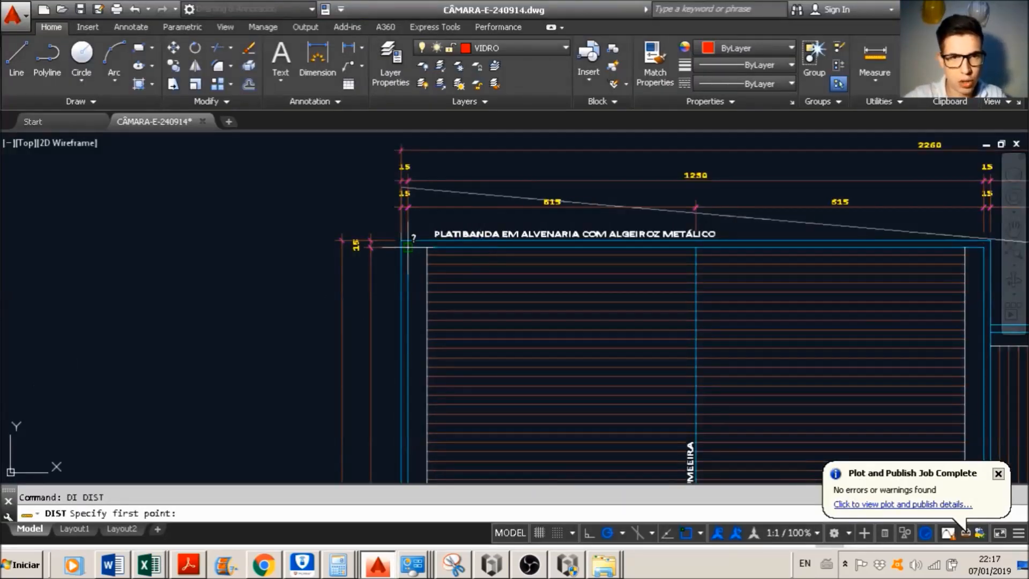
click(407, 247)
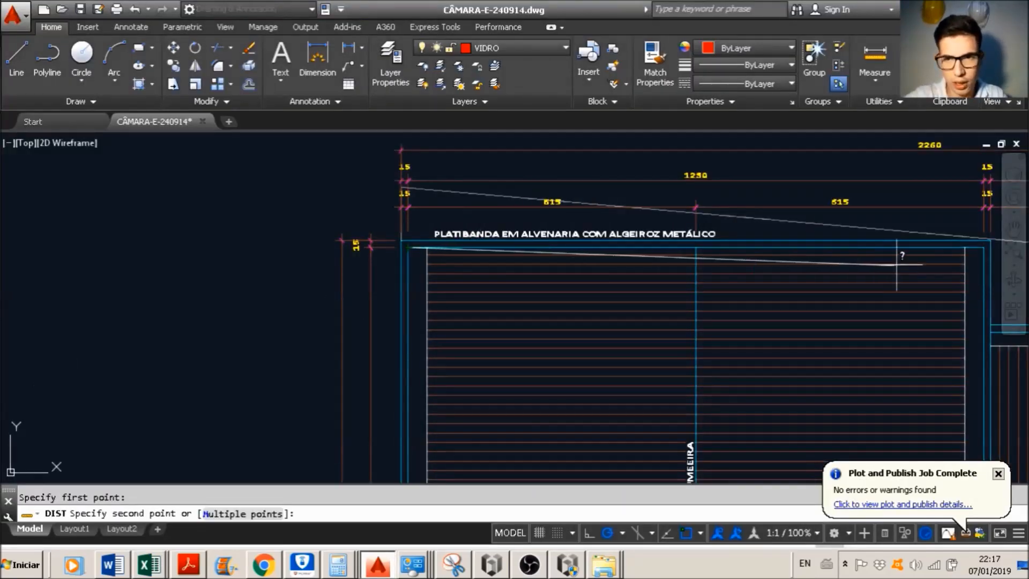
click(985, 247)
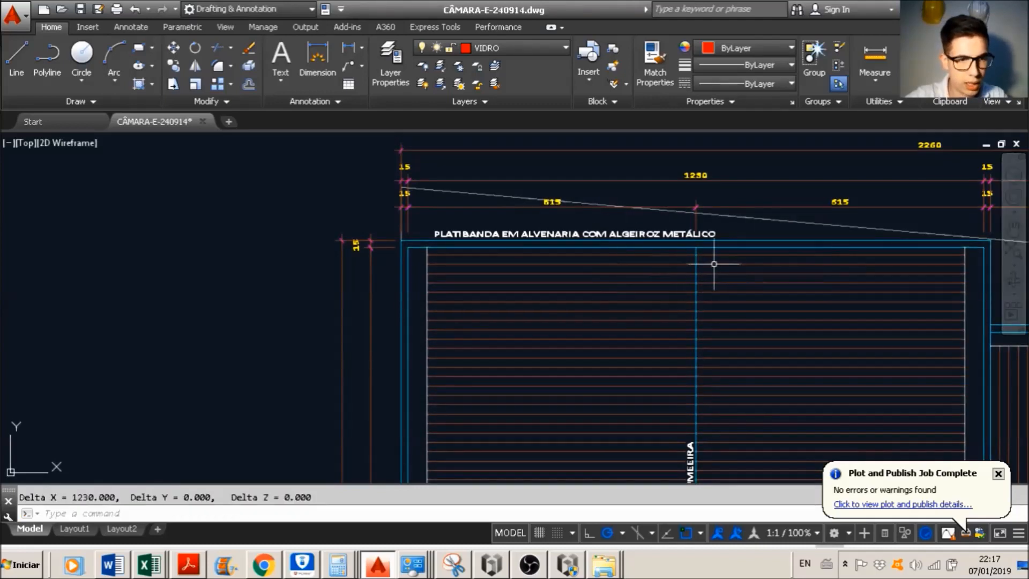
middle_drag(745, 248, 558, 265)
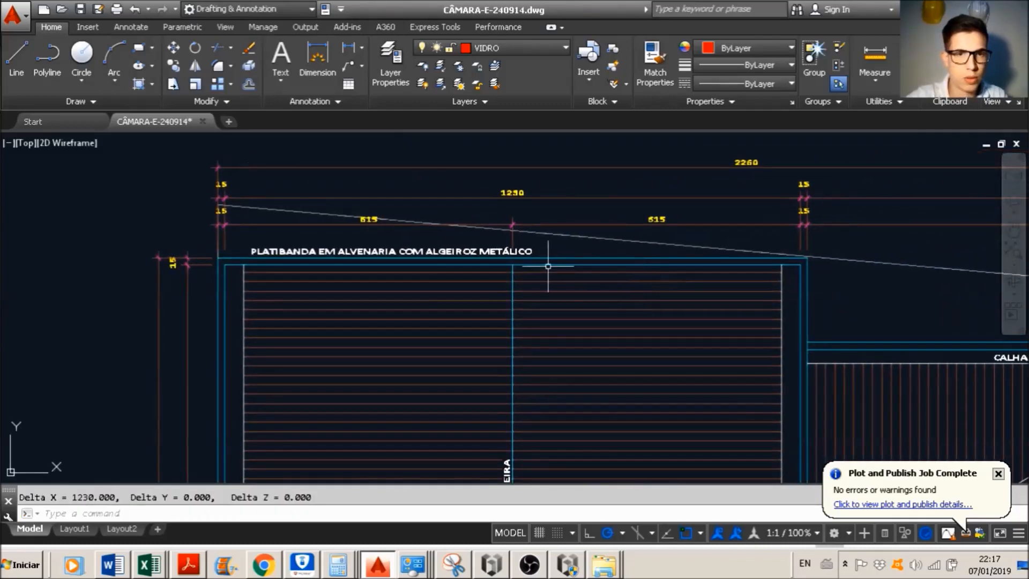
scroll(536, 247, down, 8)
scroll(552, 271, up, 8)
scroll(562, 223, down, 6)
middle_drag(558, 225, 626, 378)
key(Escape)
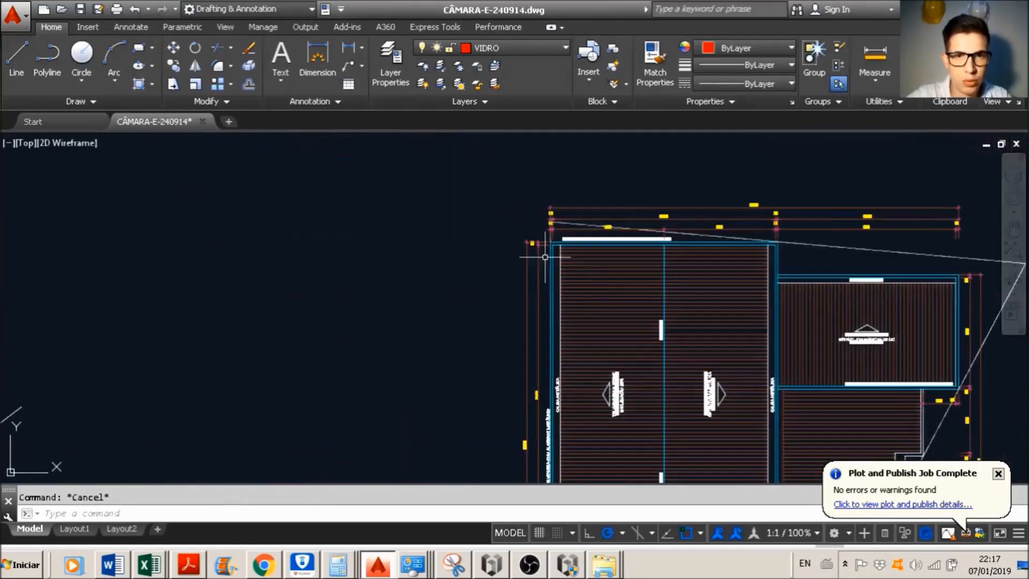
Step: Open the Windows Calculator and divide the roof width 12,30 by 2
key(super)
text(calc)
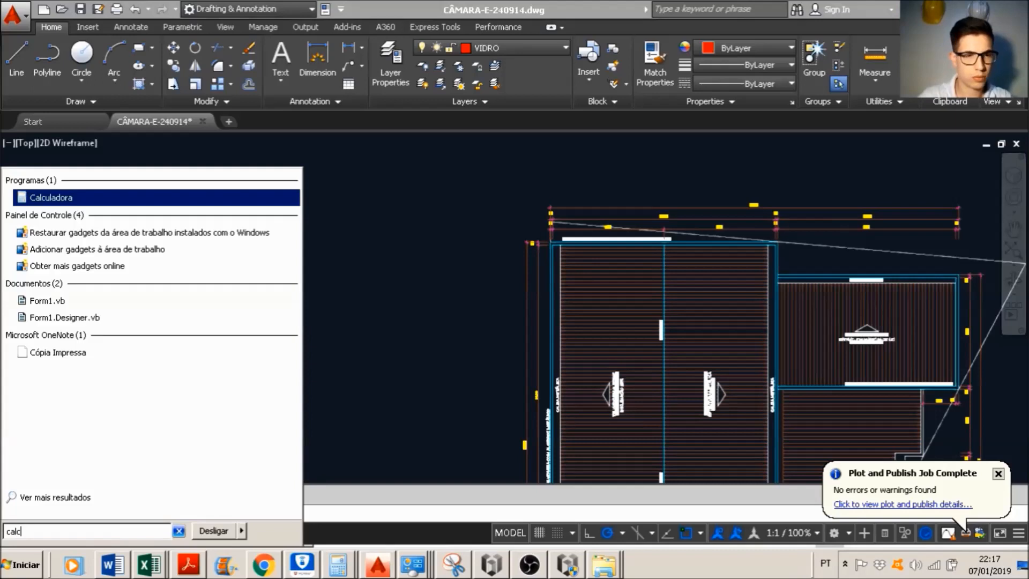
key(Return)
text(12,30/2)
key(Return)
Step: Calculate the roof rise by multiplying 6,15 by 0,15
text(*)
key(Escape)
text(6,1)
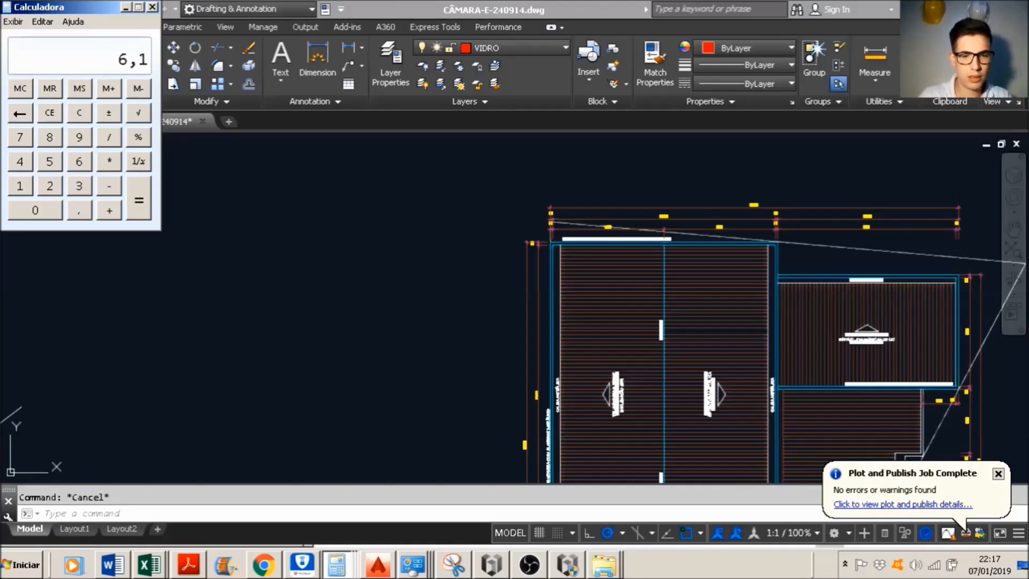
text(5*0,15)
key(Return)
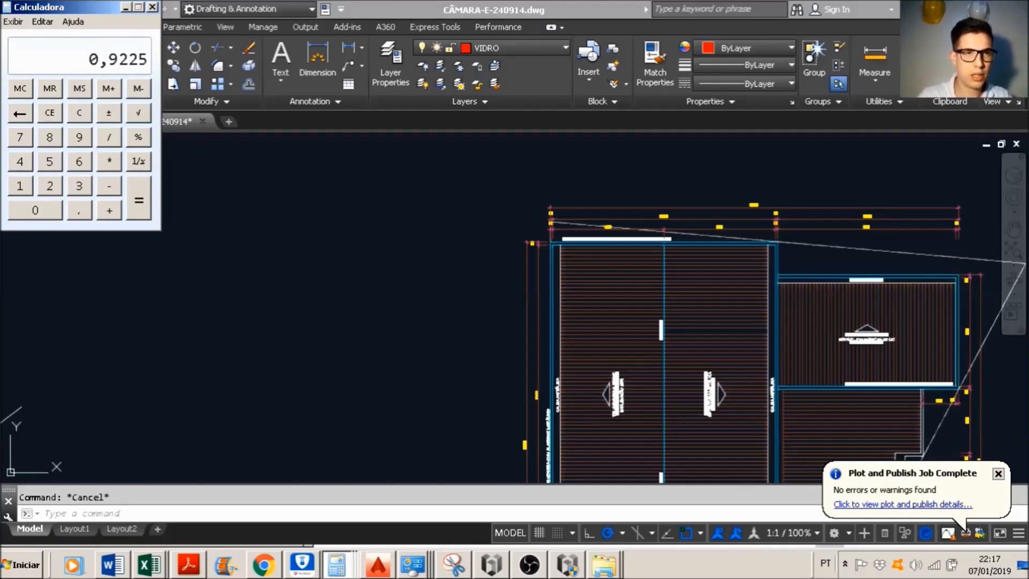
Step: Switch back to AutoCAD and draw a vertical line 92 units long in the empty area beside the roof plan
key(alt+Tab)
key(alt+Tab)
key(alt+Tab)
middle_drag(396, 274, 455, 327)
scroll(455, 327, up, 2)
text(l)
key(Return)
click(465, 360)
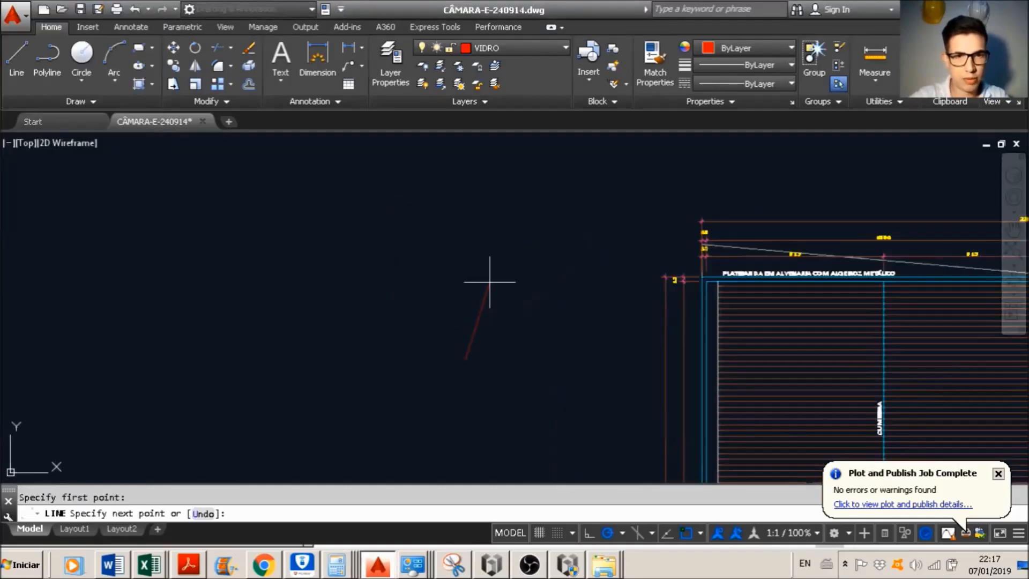
middle_drag(462, 270, 526, 251)
text(92)
key(Return)
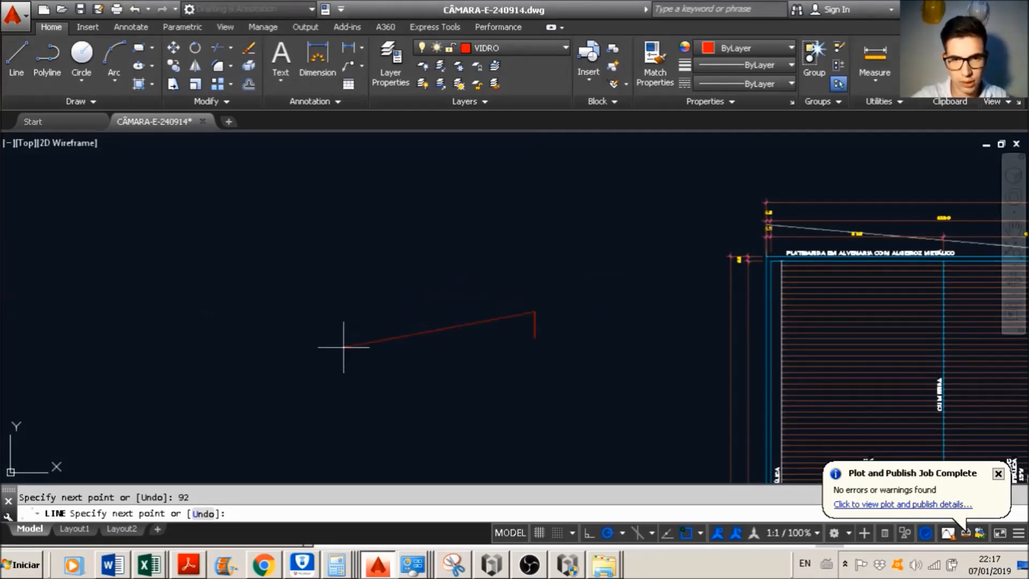
key(Escape)
Step: Recalculate half of the 12,30 roof width in the Calculator and return to AutoCAD
key(Return)
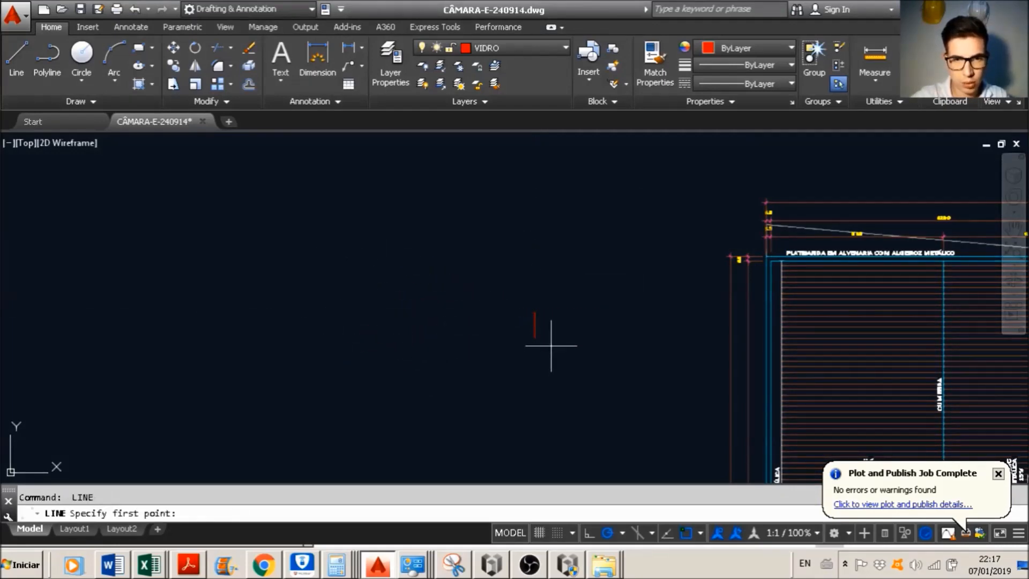
key(alt+Tab)
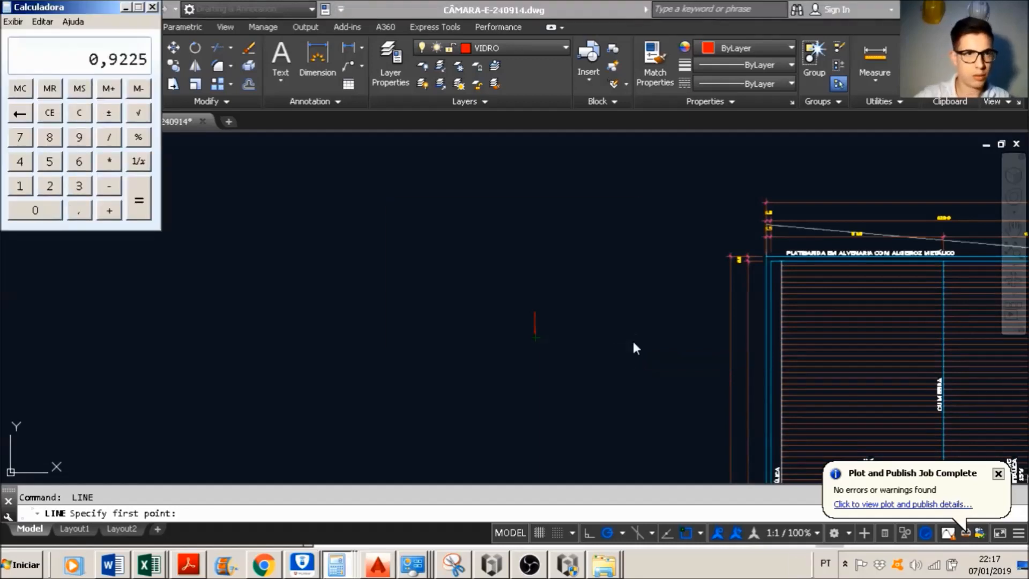
text(12,)
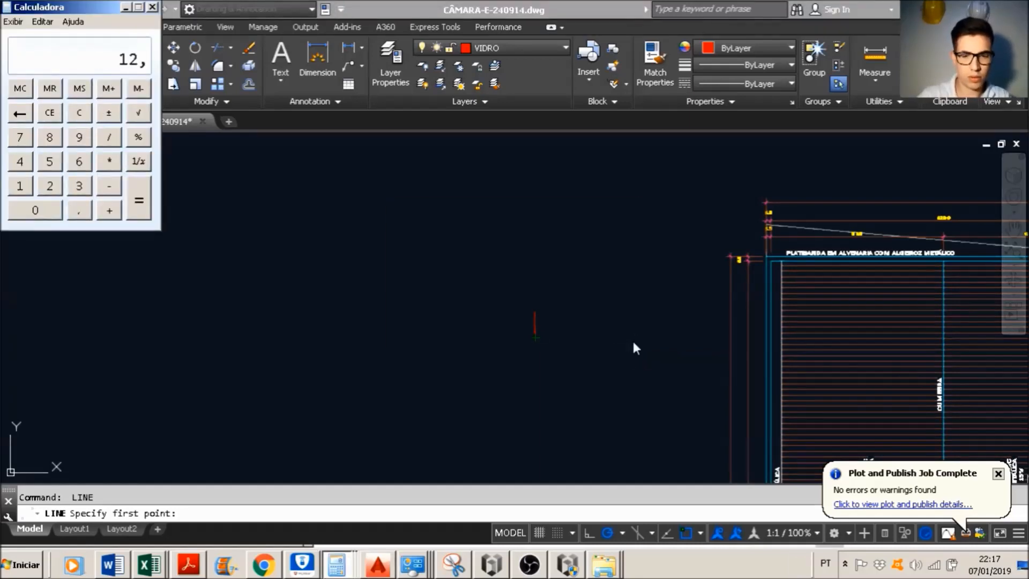
text(30/2)
key(Return)
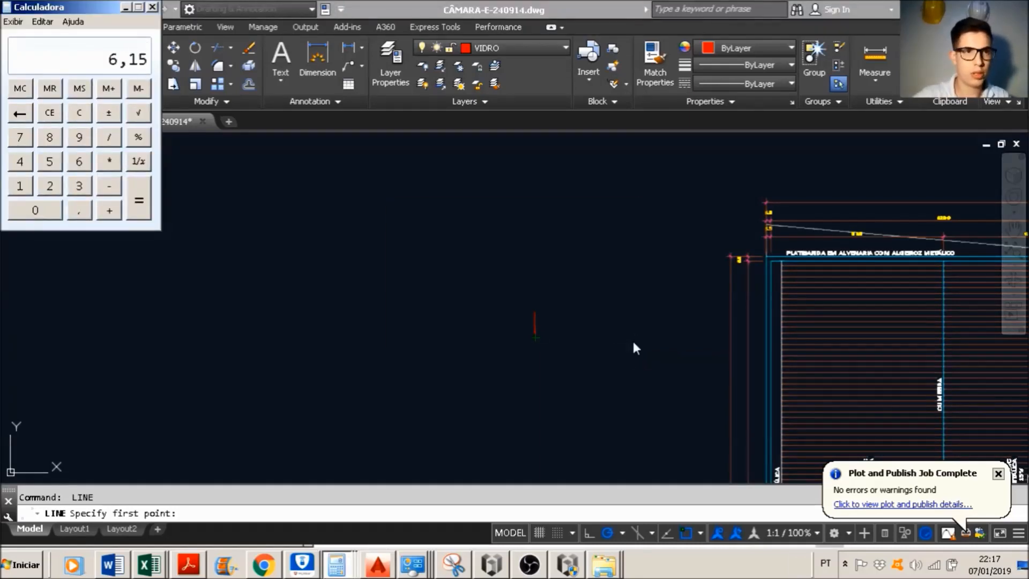
key(alt+Tab)
key(Escape)
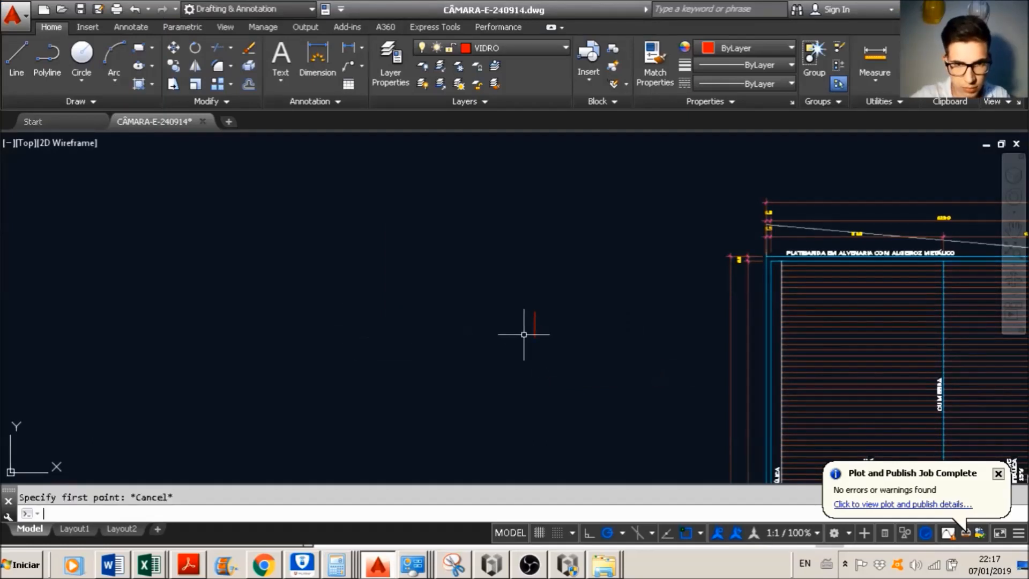
Step: Draw a 615-unit horizontal line from the vertical line's lower end and close the triangle with a sloped line to its upper end
key(space)
click(535, 337)
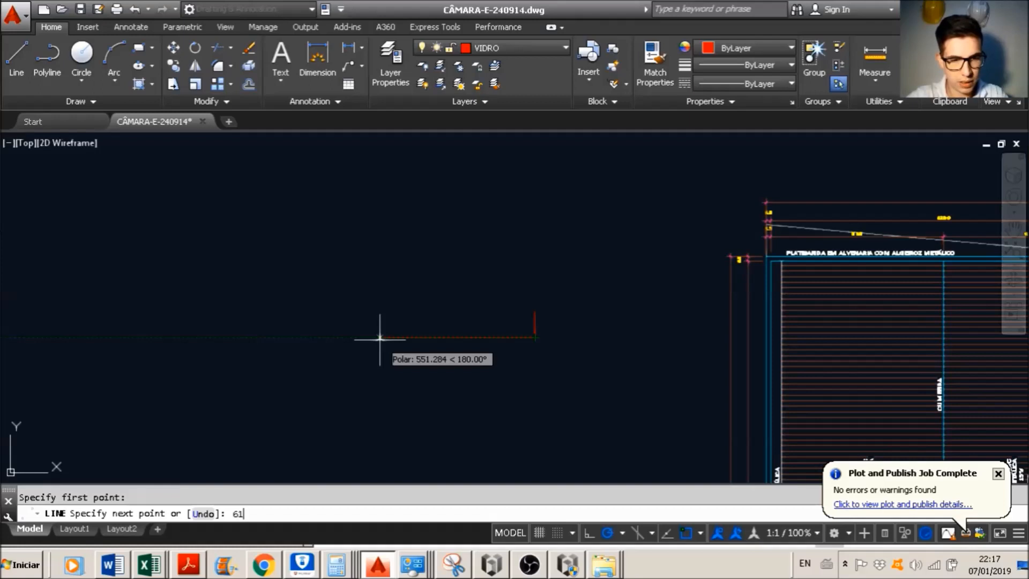
key(Return)
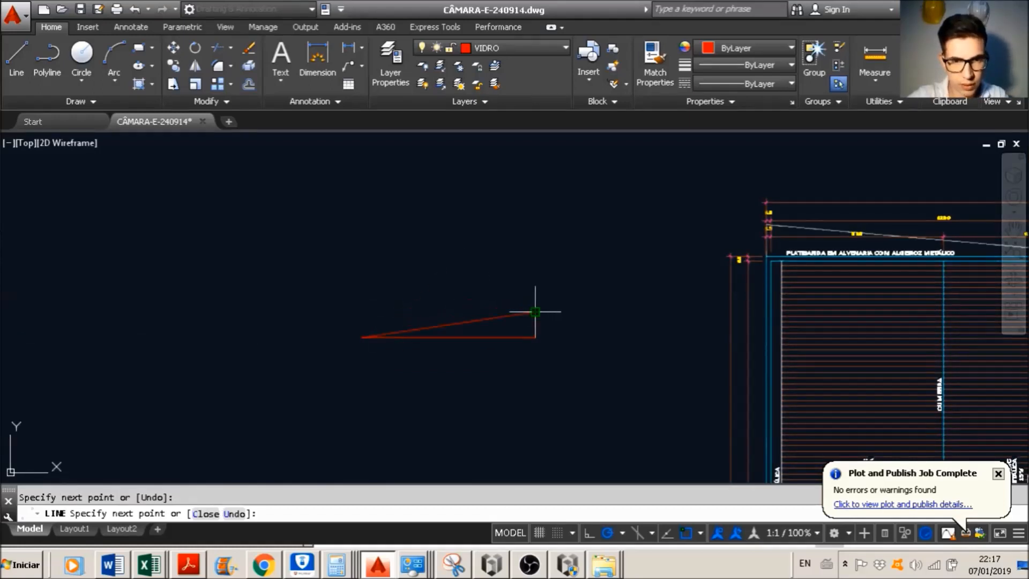
click(535, 311)
key(Escape)
Step: Add an aligned dimension to the triangle's sloped side and inspect its value
text(dal)
key(Return)
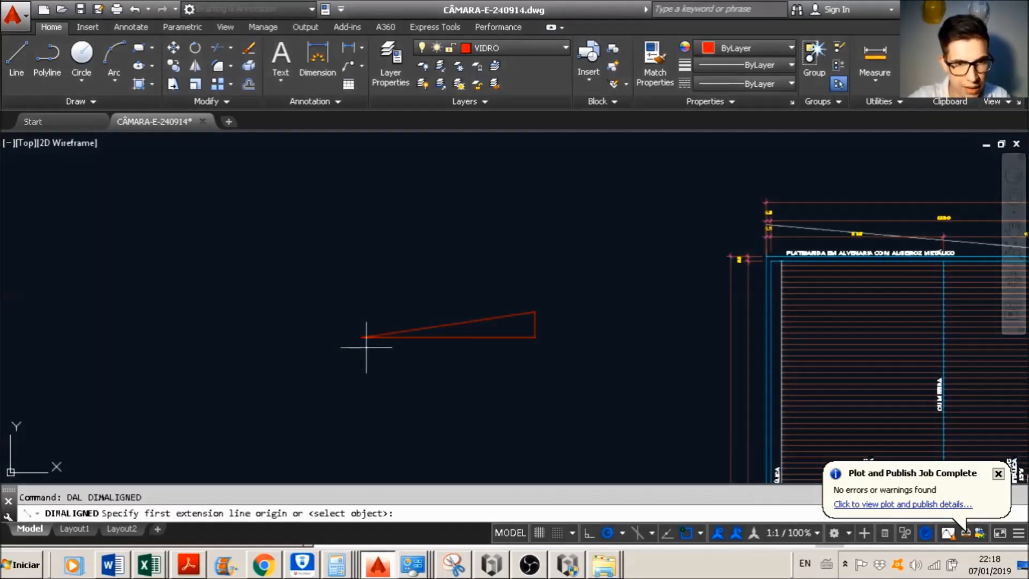
click(364, 338)
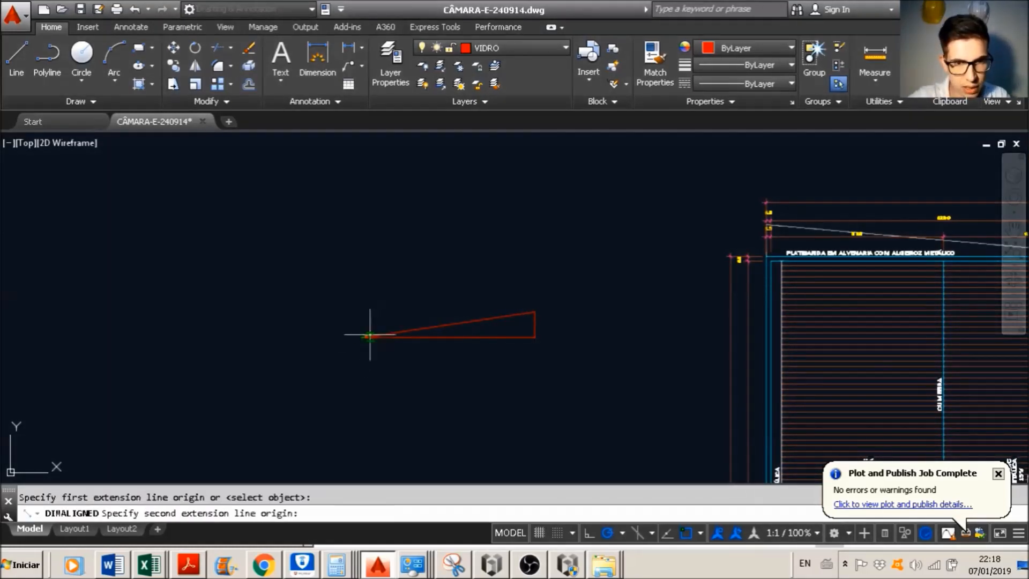
click(535, 312)
click(487, 302)
scroll(425, 339, up, 5)
scroll(445, 330, up, 4)
scroll(453, 322, down, 2)
key(Escape)
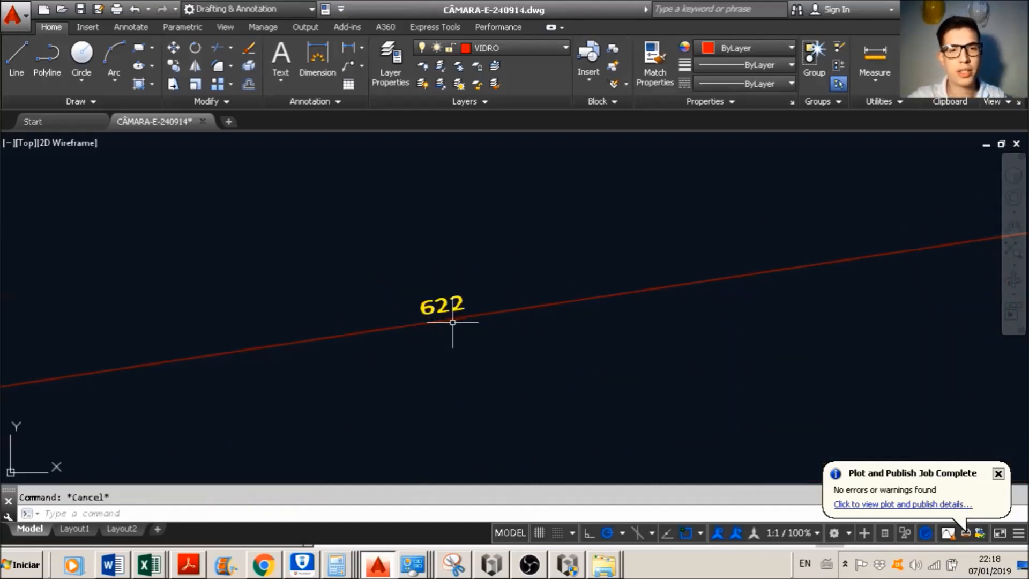
scroll(453, 322, down, 2)
scroll(460, 320, up, 4)
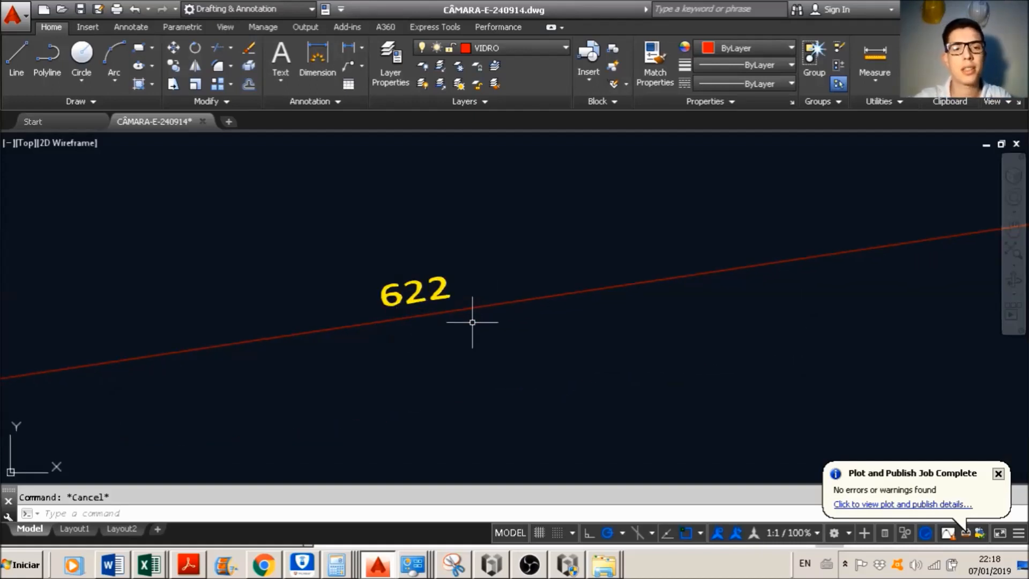
scroll(474, 320, down, 3)
Step: Switch to Excel and set the Comprimento value in G10 to 6,22
key(alt)
key(alt+Tab)
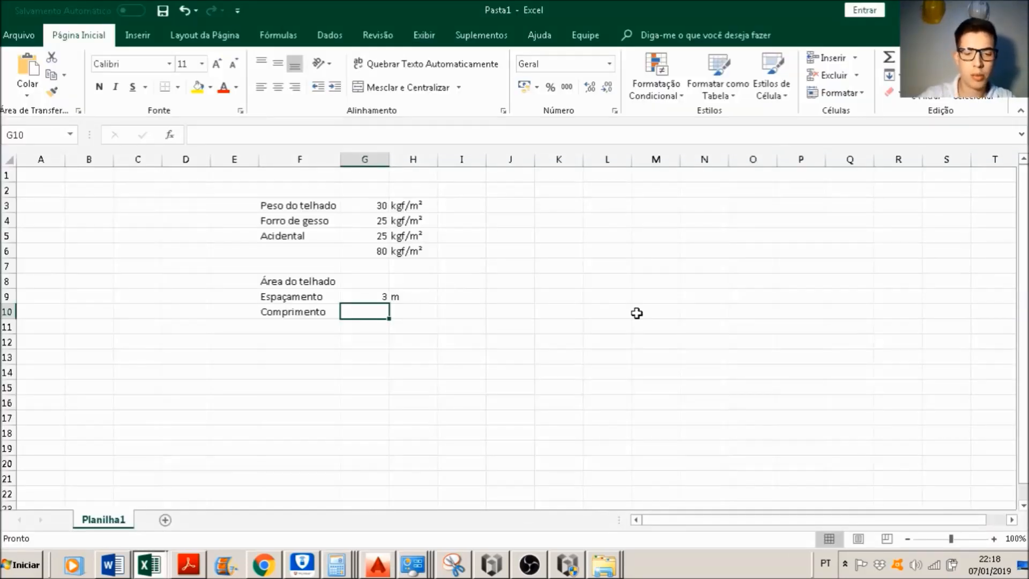
text(6,22)
key(Return)
key(Left)
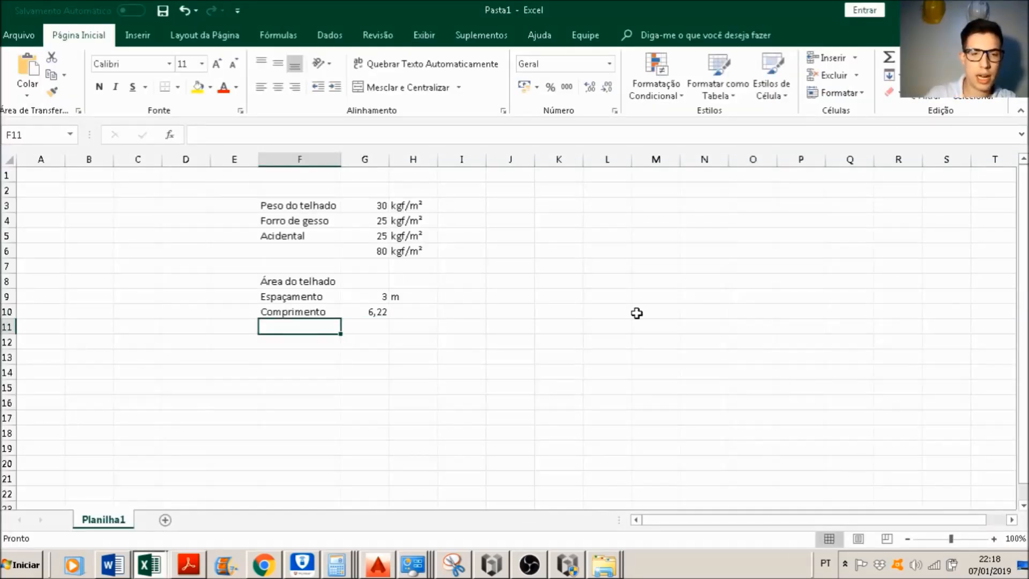
Step: Label F11 "Área do telhado" and calculate the area in G11 with the formula =G10*G9
text(Área do telhado)
key(Tab)
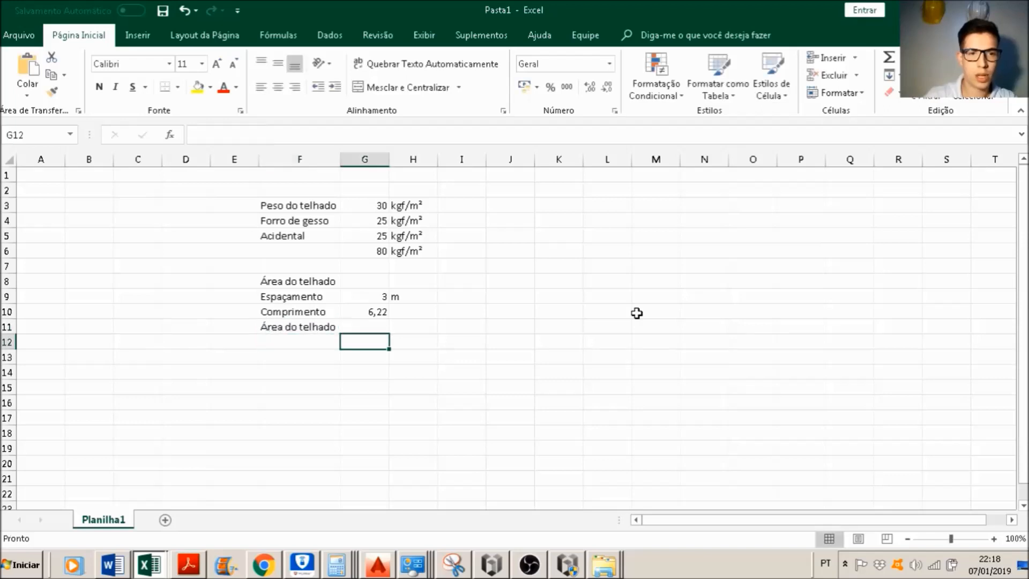
text(=)
key(Up)
text(*)
key(Up)
key(Up)
key(Tab)
Step: Enter the unit m² beside the roof area in H11 and move to F12
text(m)
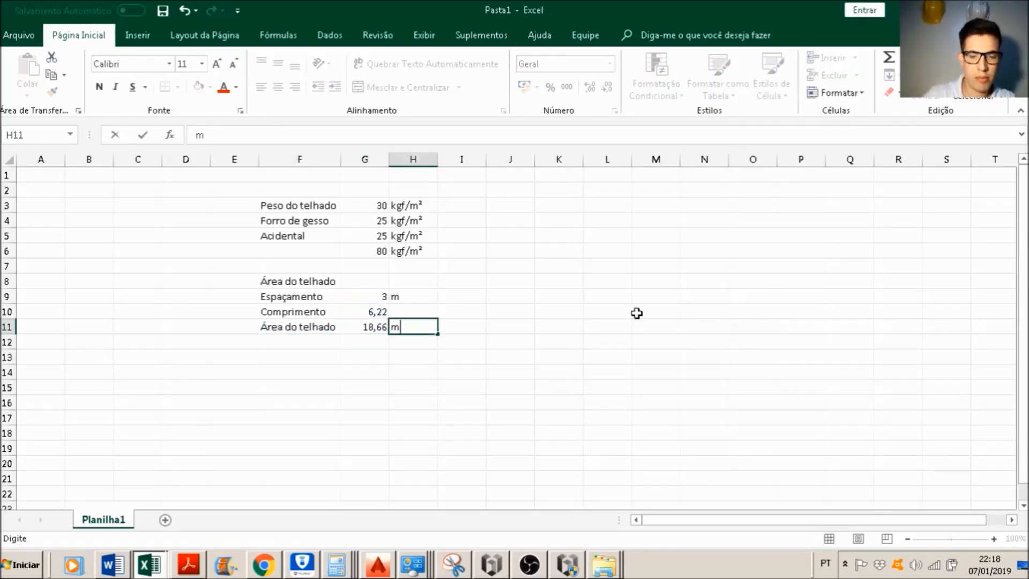
key(Return)
key(Left)
key(Left)
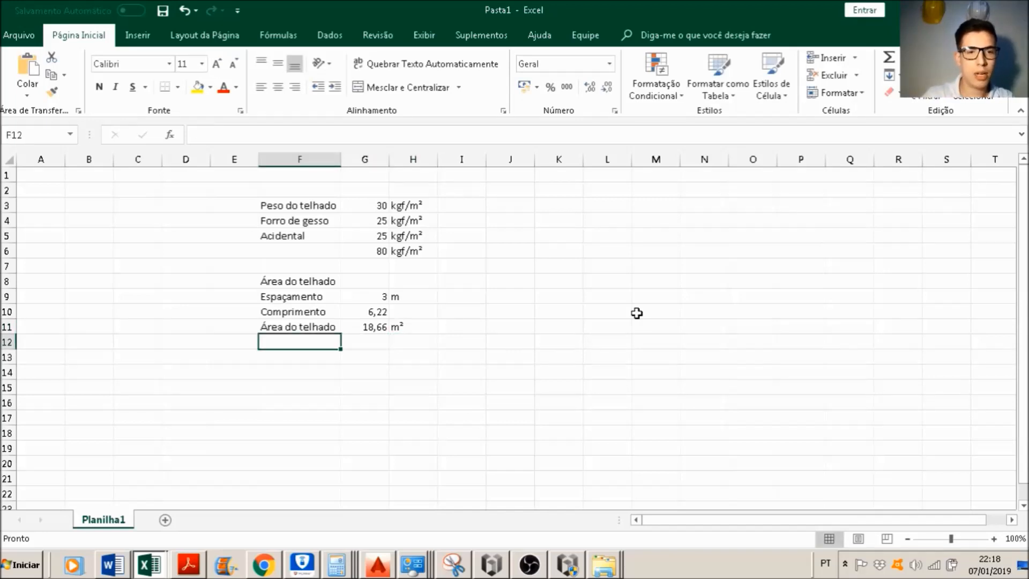
Step: Calculate the total roof load in G12 by multiplying the area in G11 by the load sum in G6
click(372, 350)
text(=)
click(386, 326)
text(*)
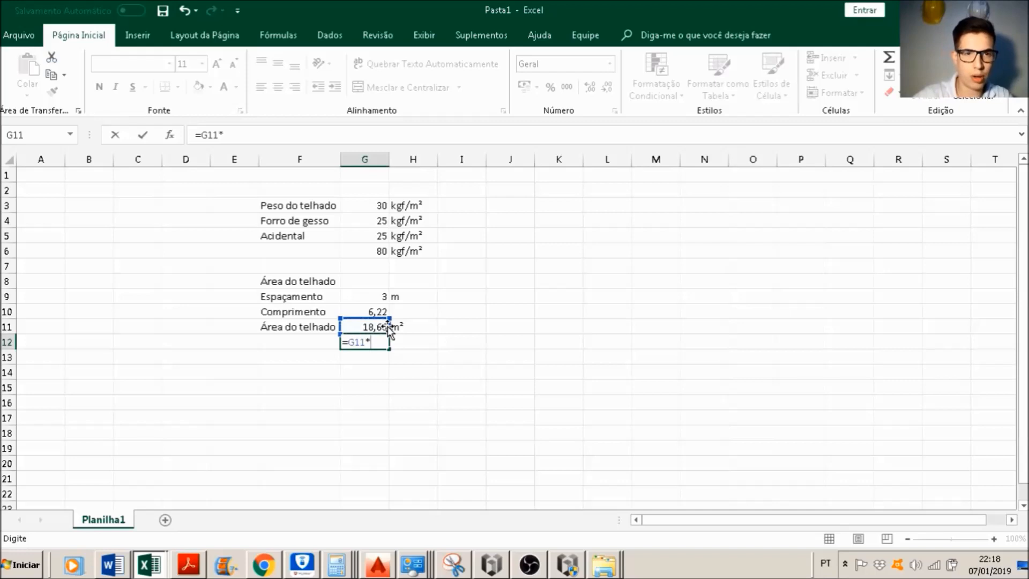
click(357, 245)
key(Return)
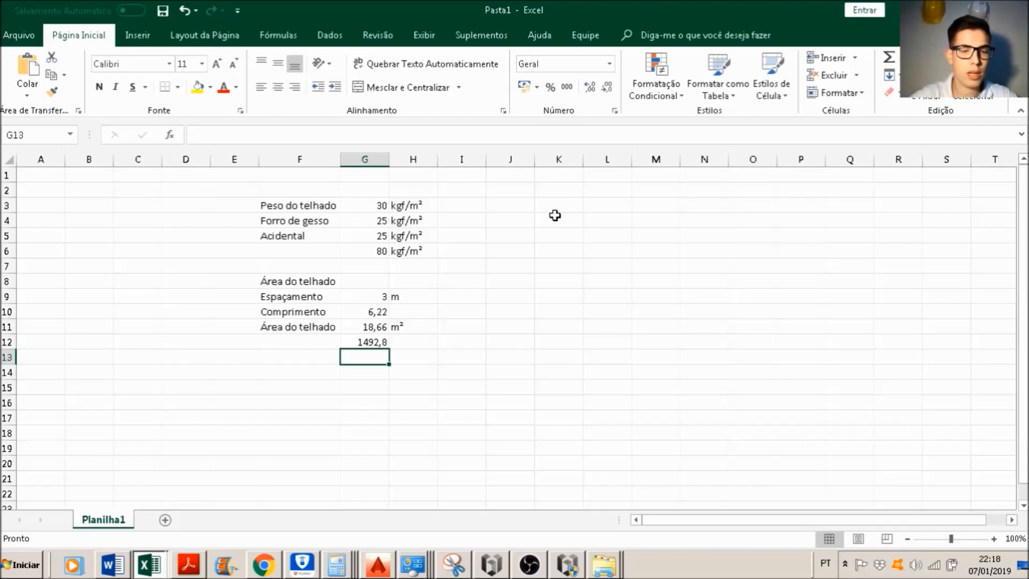
Step: Switch to AutoCAD and draw a 300-unit line down the left roof edge from its upper corner
key(alt+Tab)
scroll(785, 241, down, 5)
scroll(801, 270, up, 3)
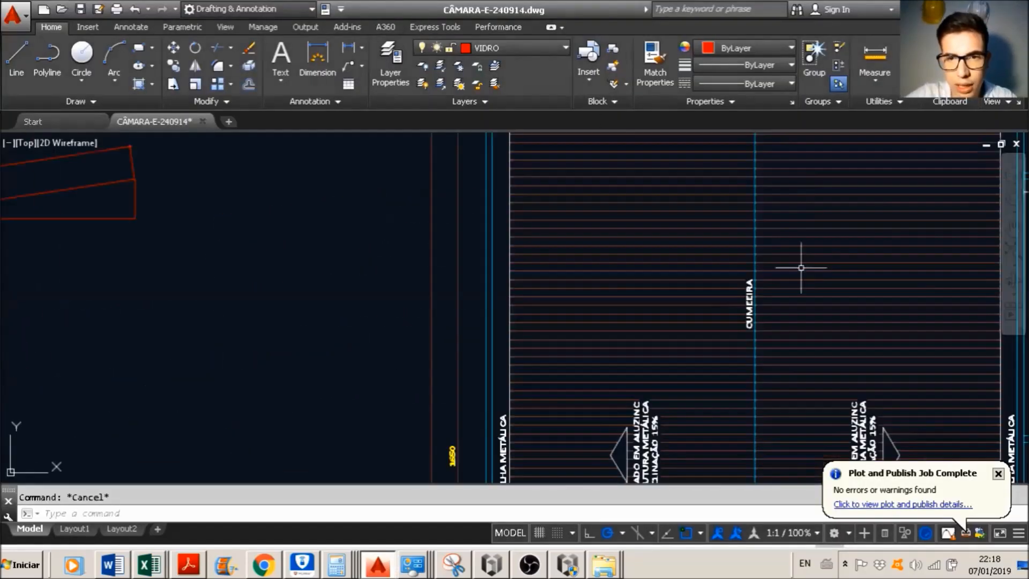
middle_drag(716, 180, 654, 247)
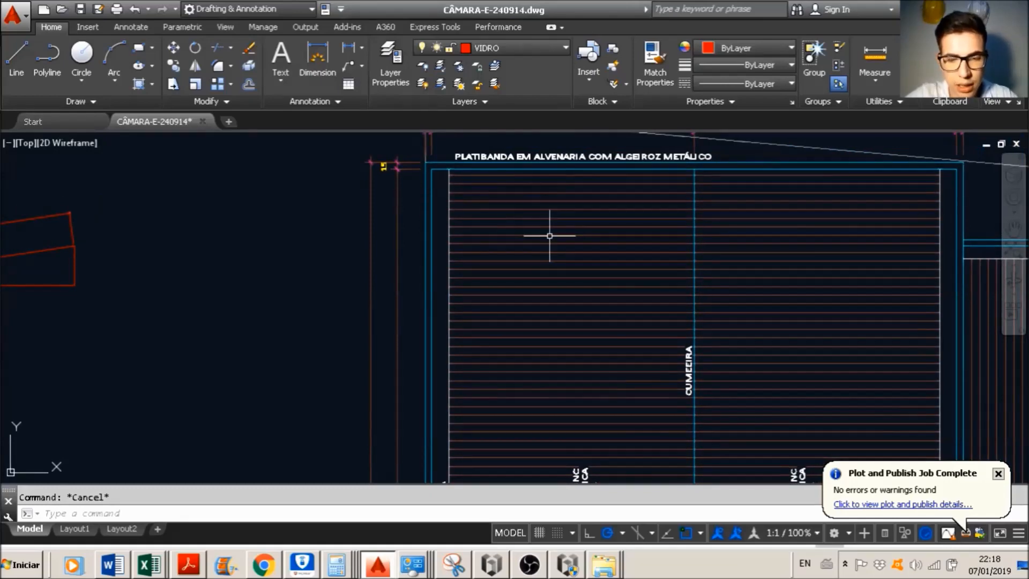
text(rec)
key(Escape)
text(l)
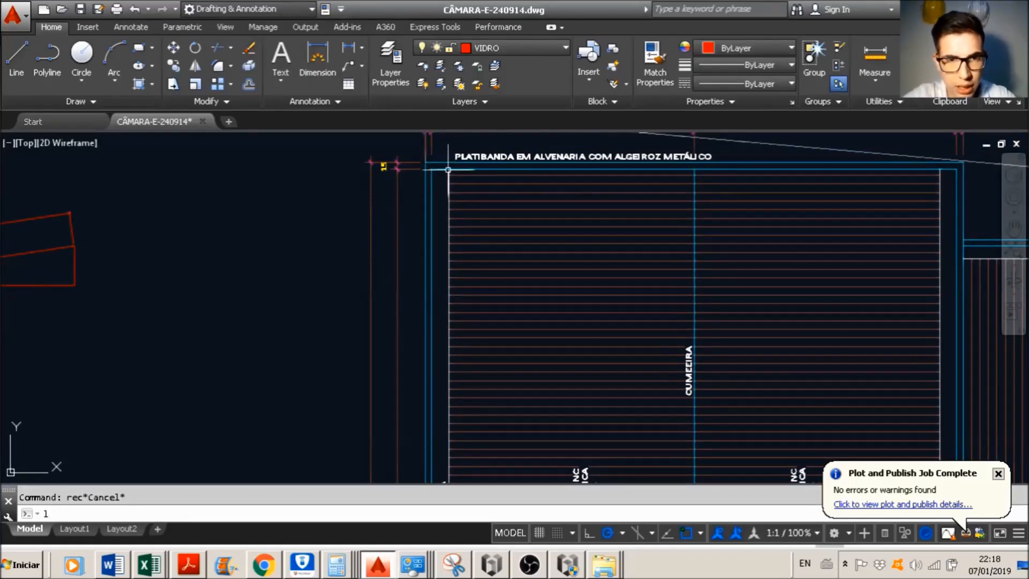
key(Return)
click(448, 170)
text(3)
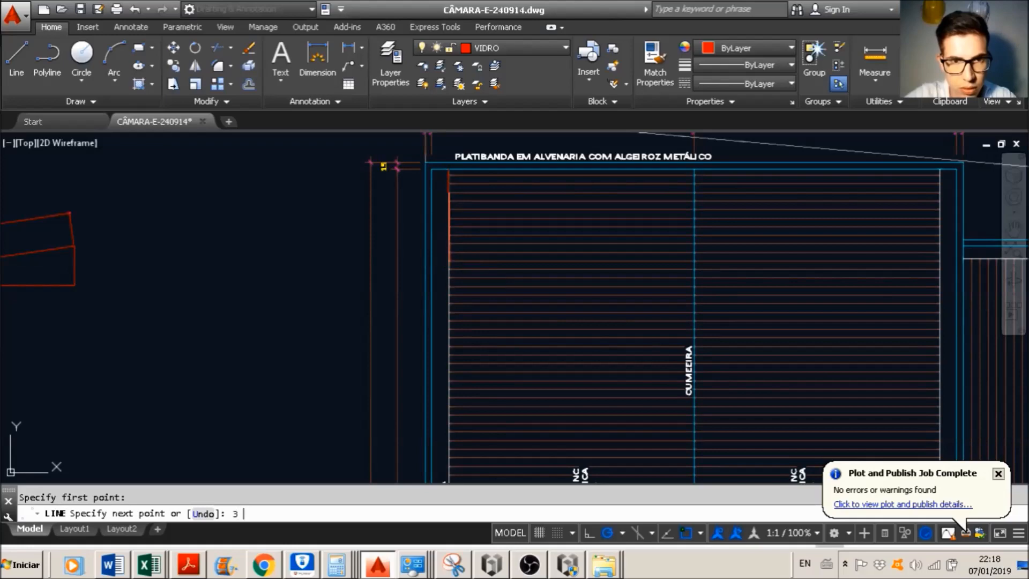
key(Return)
key(ctrl+z)
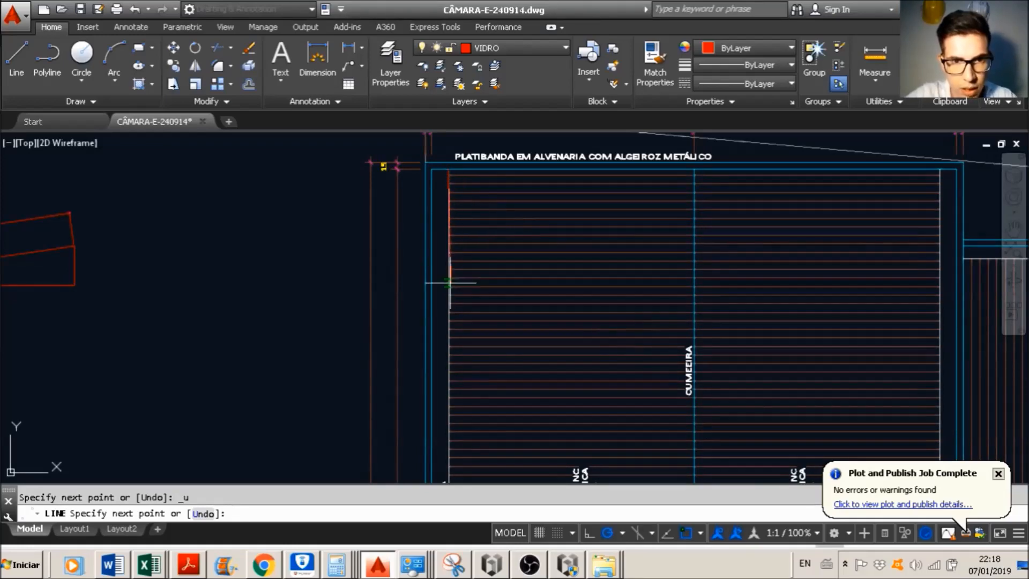
text(300)
key(Return)
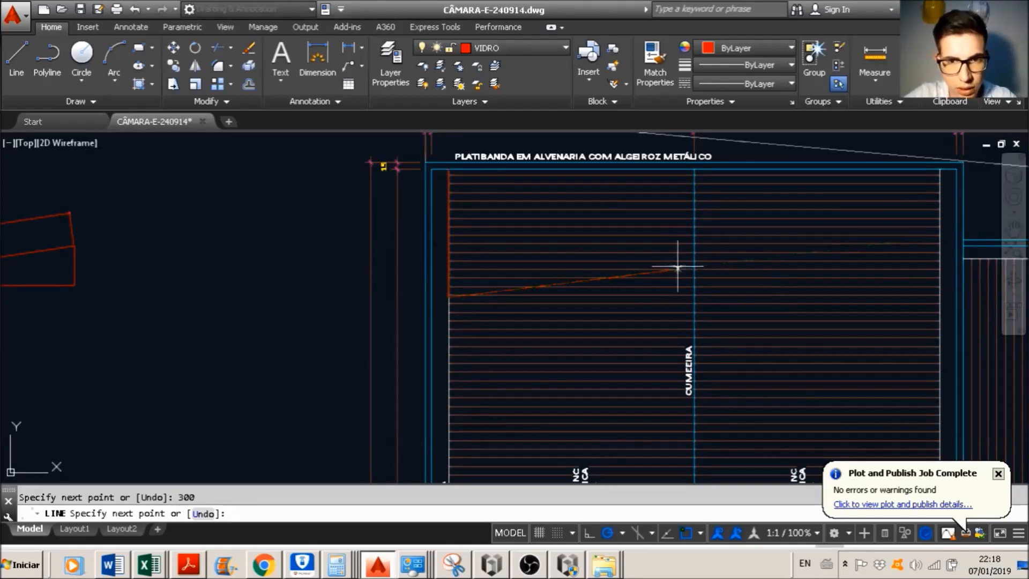
Step: Complete the rectangular roof outline with lines across to the CUMEEIRA ridge, up along it and back to the starting corner
click(695, 296)
click(699, 167)
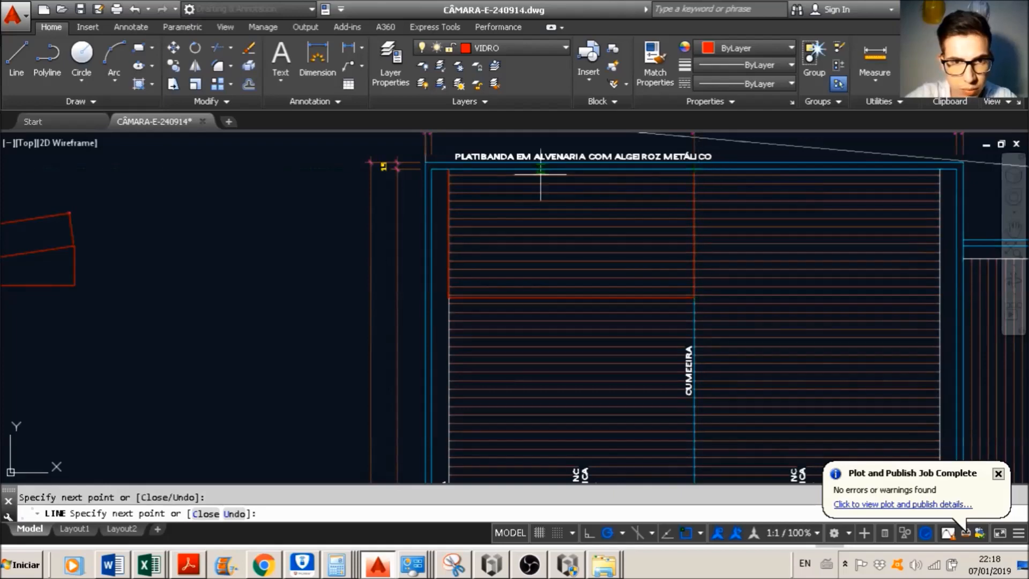
click(449, 169)
key(Escape)
Step: Delete the horizontal line hatch covering the roof around the new rectangle
click(500, 227)
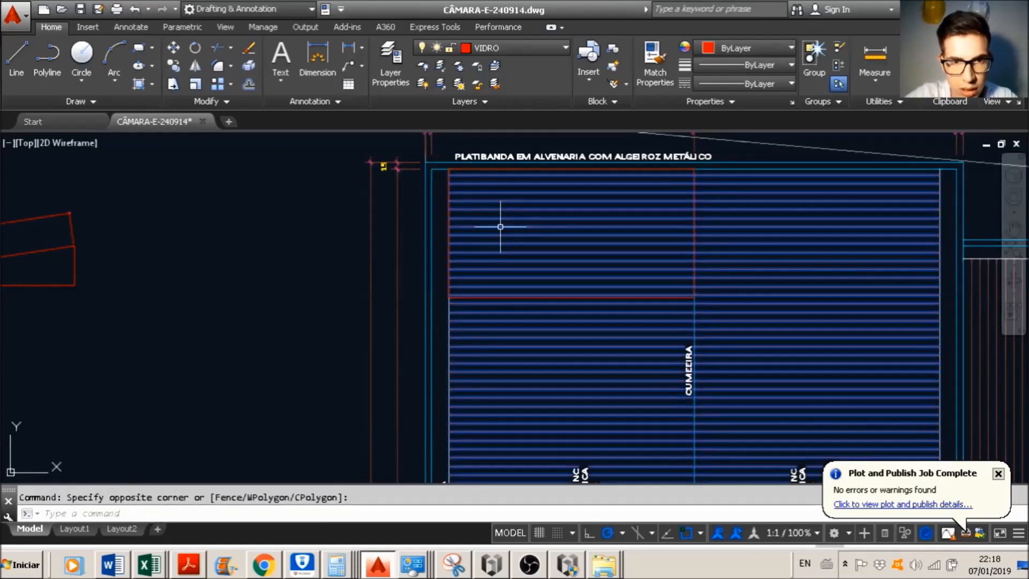
scroll(693, 152, up, 2)
key(Escape)
click(545, 269)
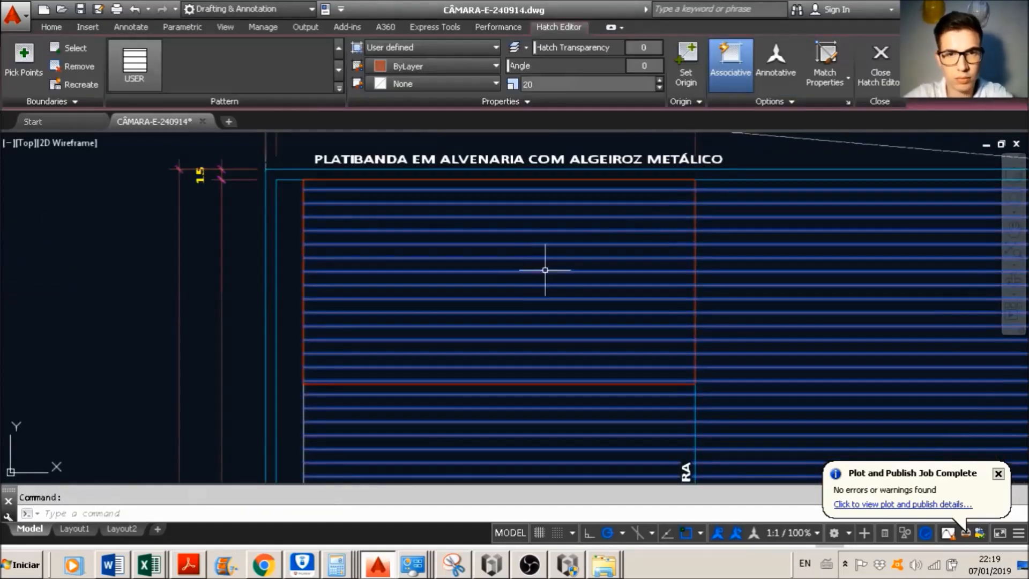
key(Delete)
key(Escape)
Step: Fill the outlined roof rectangle with a SOLID hatch
scroll(552, 239, down, 4)
text(hatch)
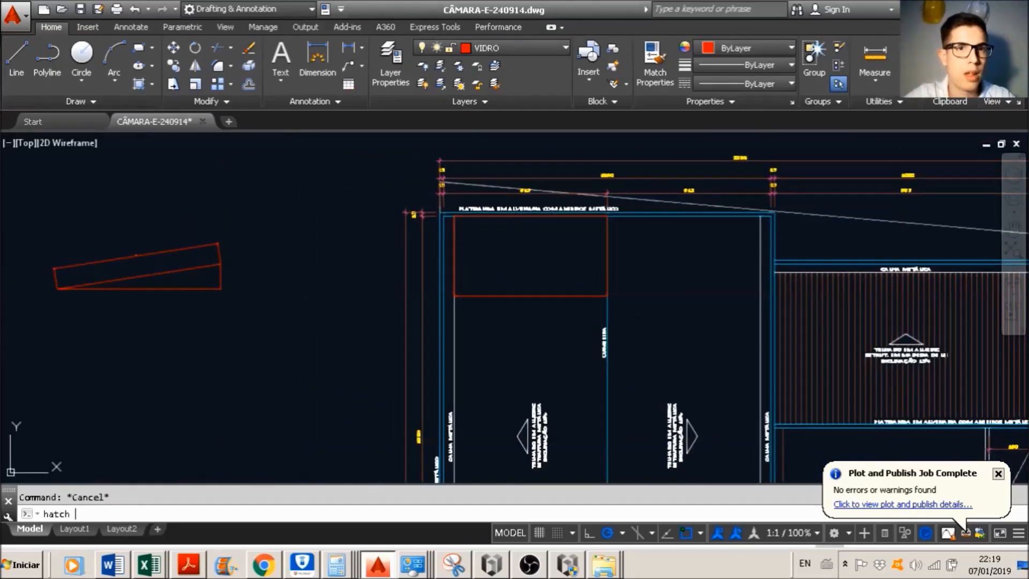
key(Return)
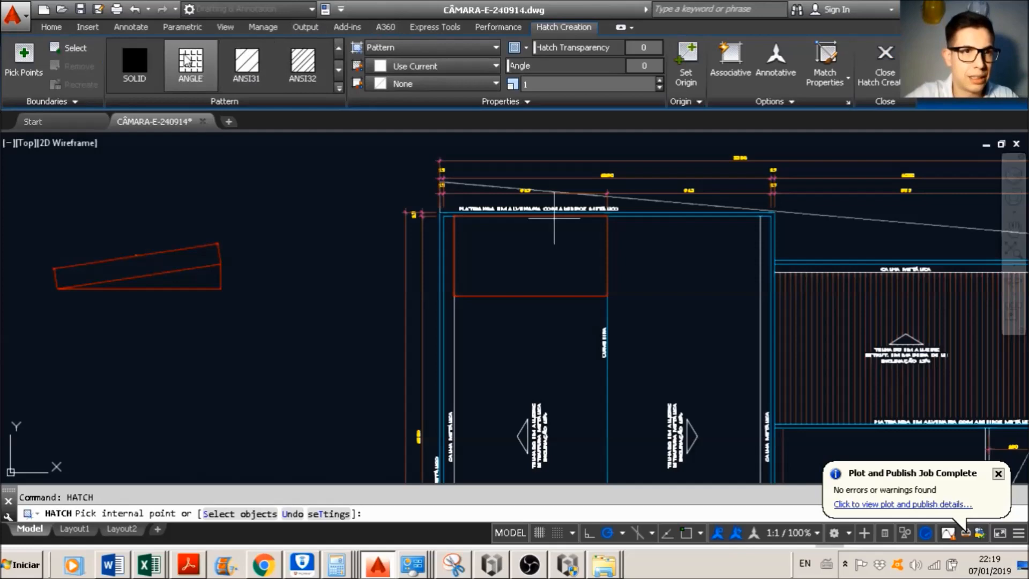
click(536, 231)
scroll(545, 262, up, 6)
key(Escape)
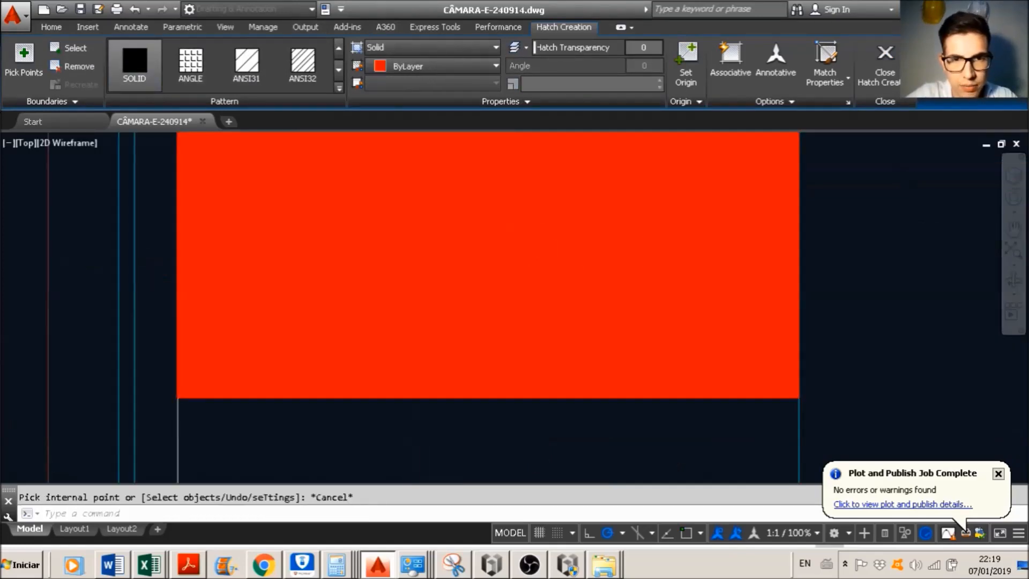
key(Escape)
scroll(667, 238, down, 4)
Step: Switch to Excel and calculate half of the total roof load in G13 with the formula =G12/2
key(alt+Tab)
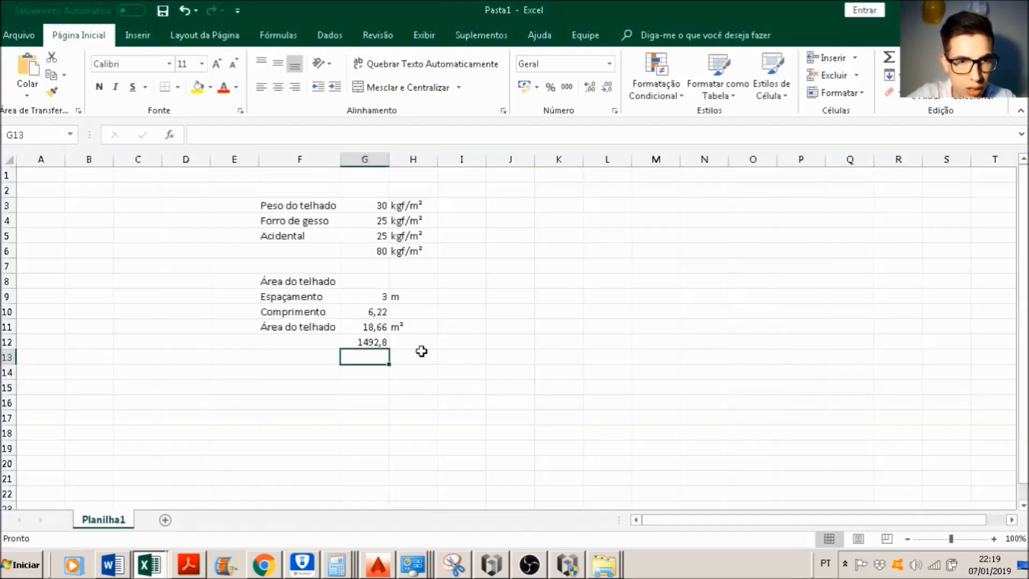
key(alt+Tab)
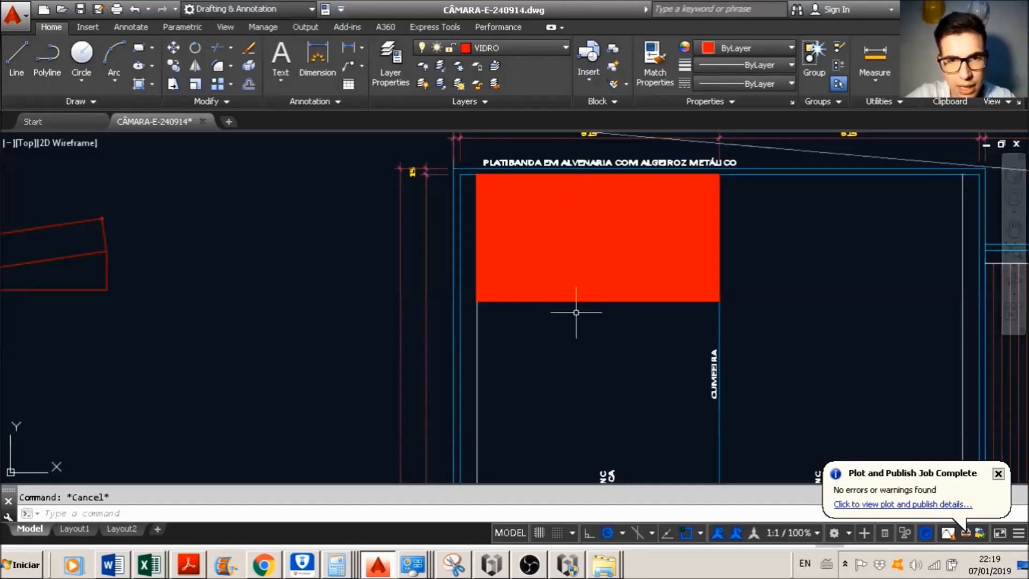
key(alt+Tab)
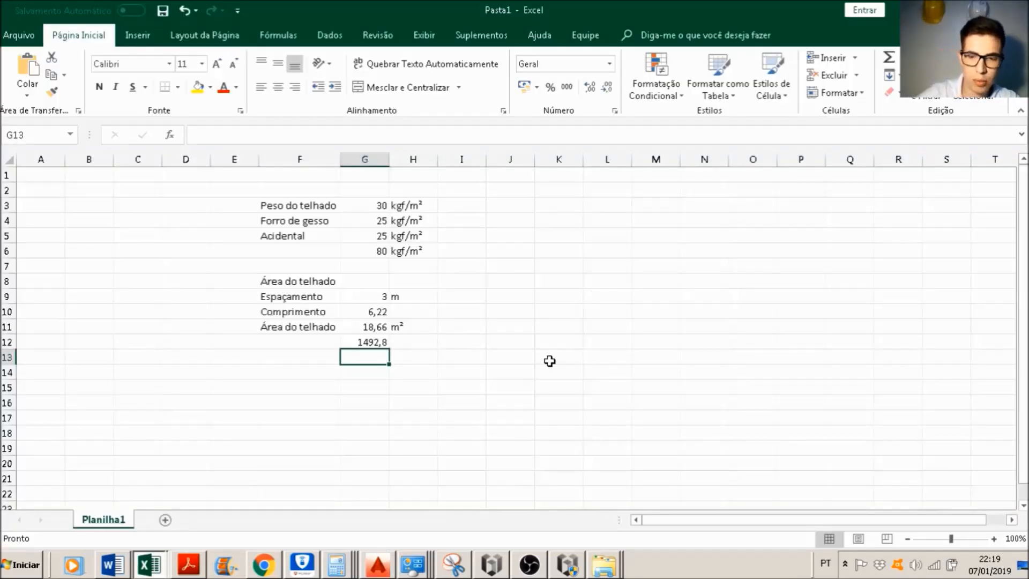
text(=)
key(Up)
text(/2)
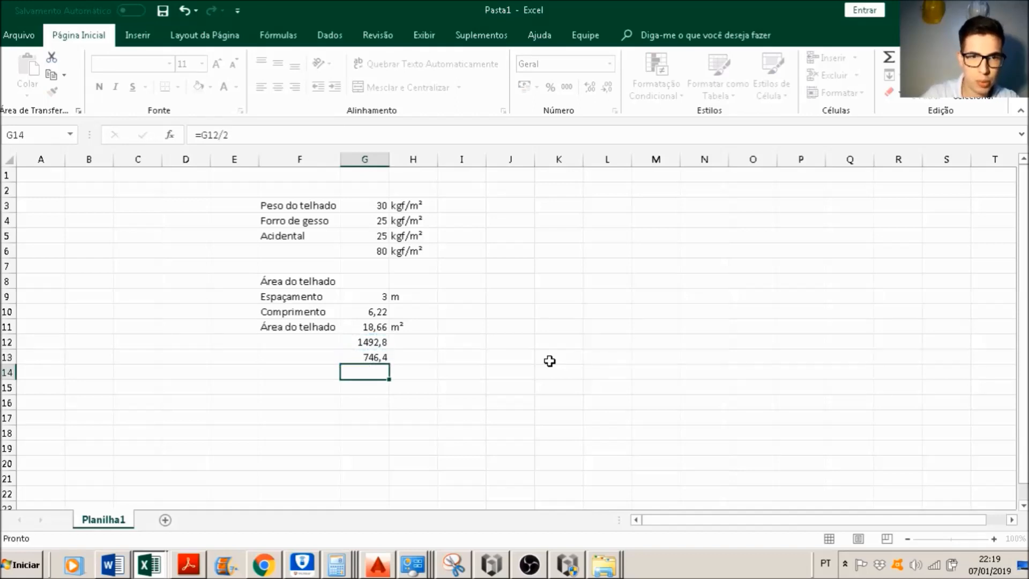
key(Return)
Step: Label the halved load in F13 "Cada tesoura"
key(Up)
key(Left)
text(Ca)
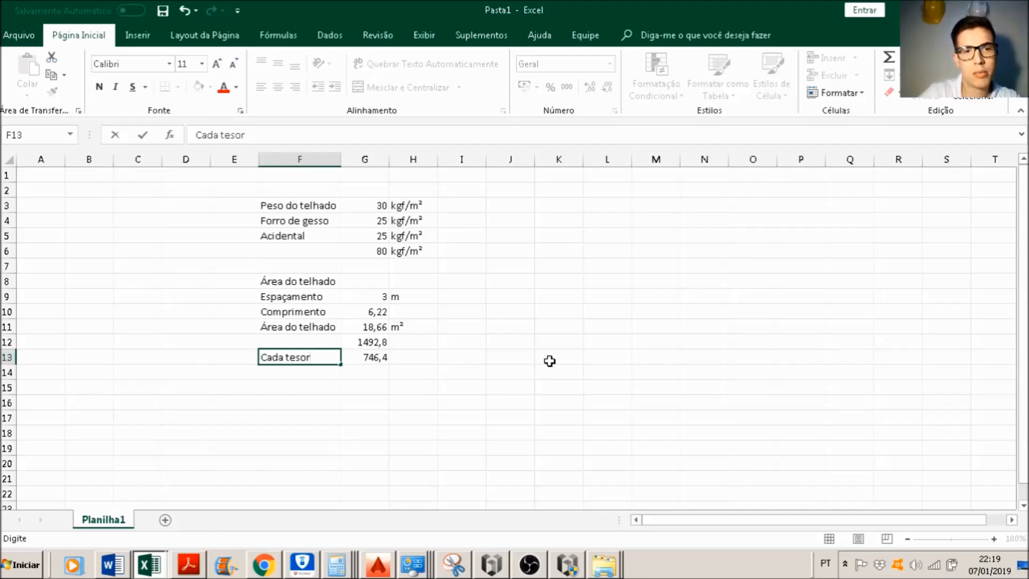
text(da tesoura)
key(Return)
Step: Enter the unit Kgf beside the load per truss in H13
key(Right)
key(Right)
key(Up)
text(K)
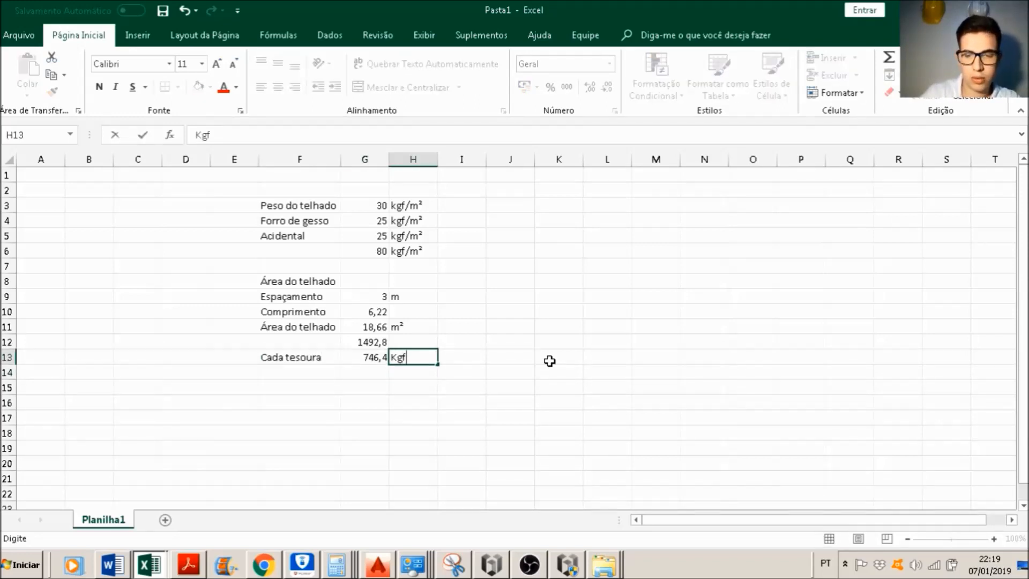
key(Return)
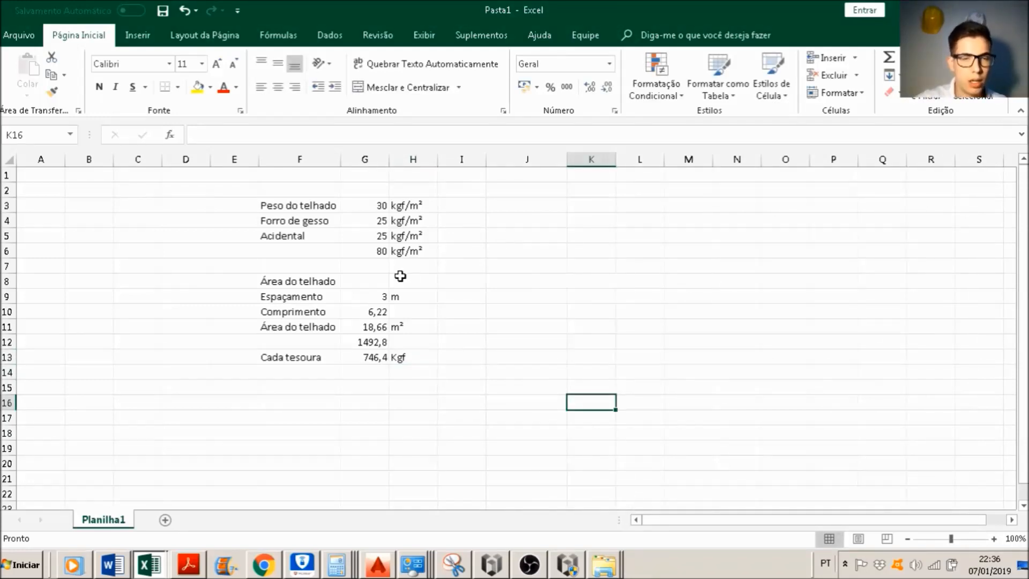
Step: Copy the roof area calculation block F8:H13 and paste it starting at J8
drag(314, 281, 413, 356)
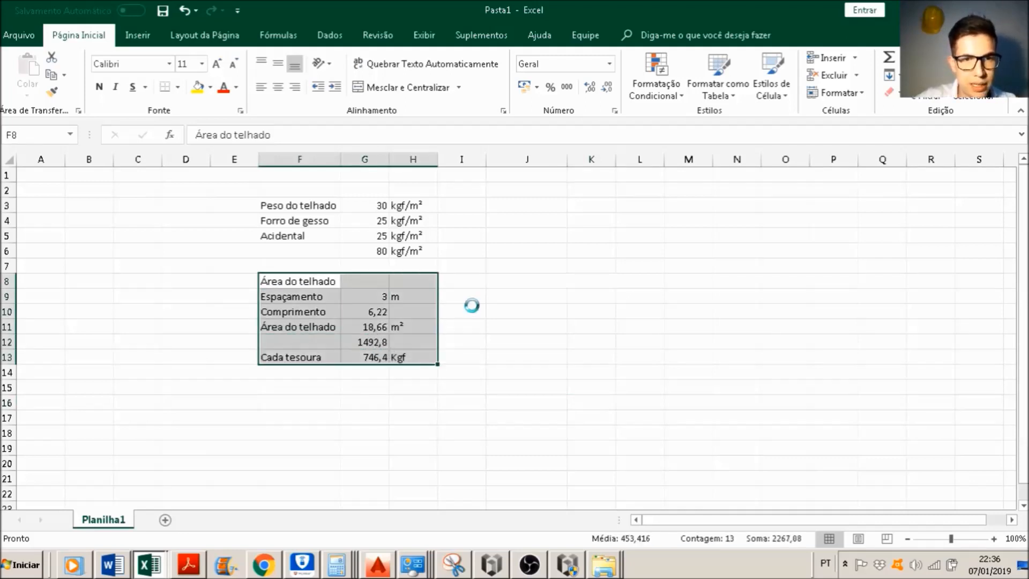
key(ctrl+c)
drag(523, 281, 640, 281)
key(ctrl+v)
click(725, 309)
key(Escape)
Step: Merge and centre the copied "Área do telhado" heading across J8:L8
drag(522, 280, 640, 280)
click(379, 87)
click(931, 309)
Step: Set the Espaçamento value of the copied block in K9 to 5
click(622, 297)
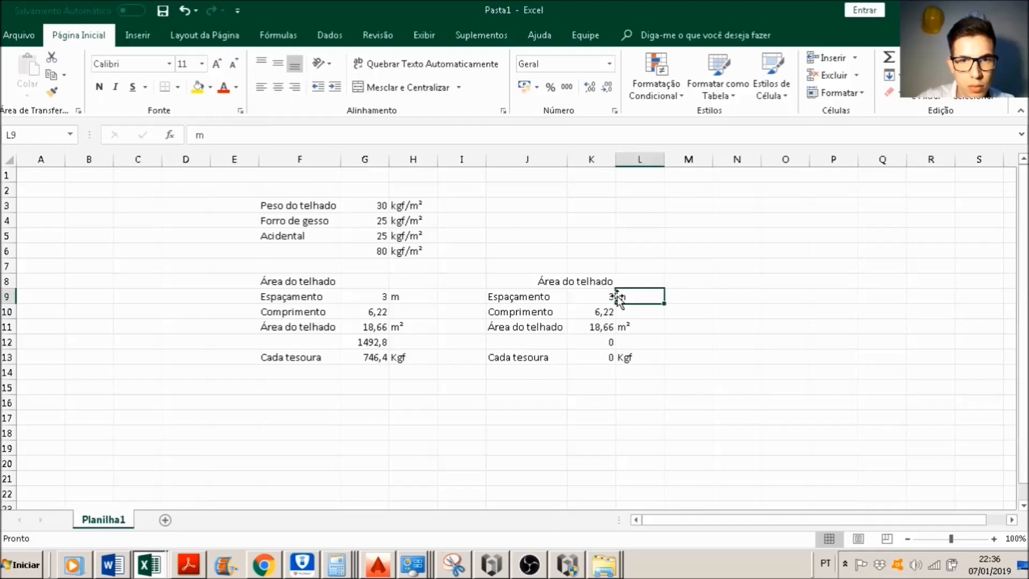
click(594, 295)
text(5)
key(Return)
Step: Correct the total load formula in K12 to =K11*G6 and select the load per truss in K13
key(Down)
key(Down)
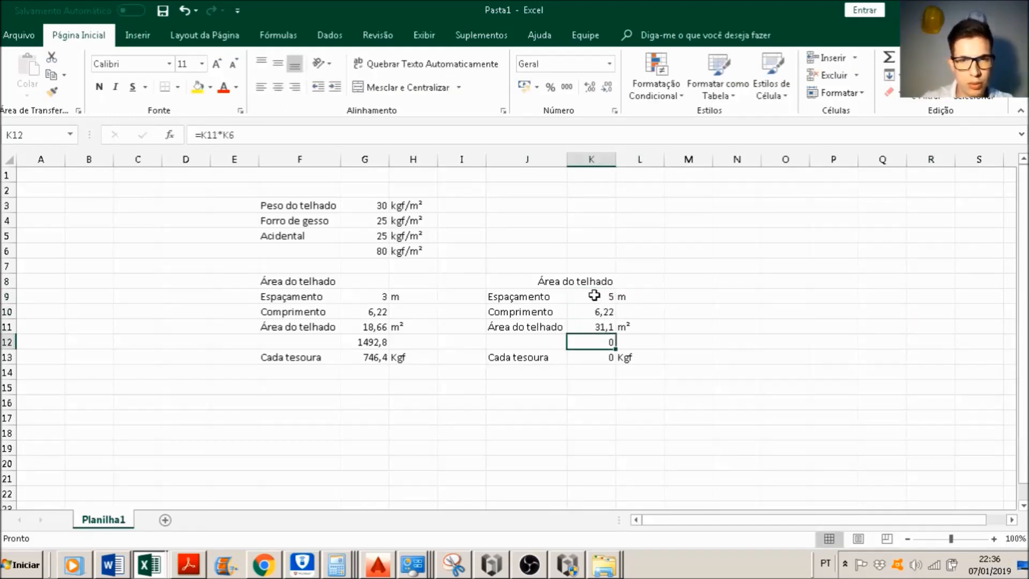
double_click(610, 344)
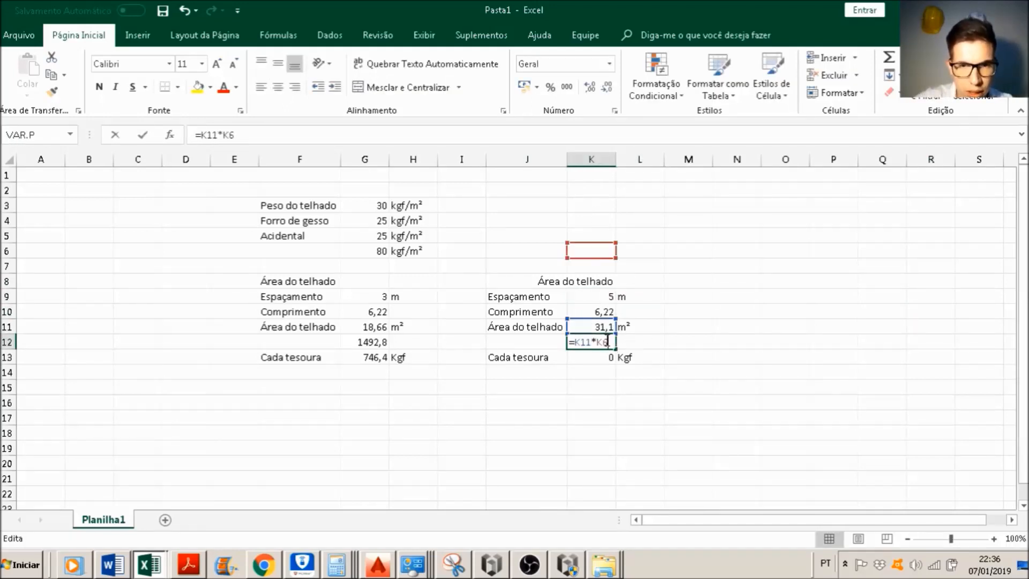
drag(595, 246, 356, 261)
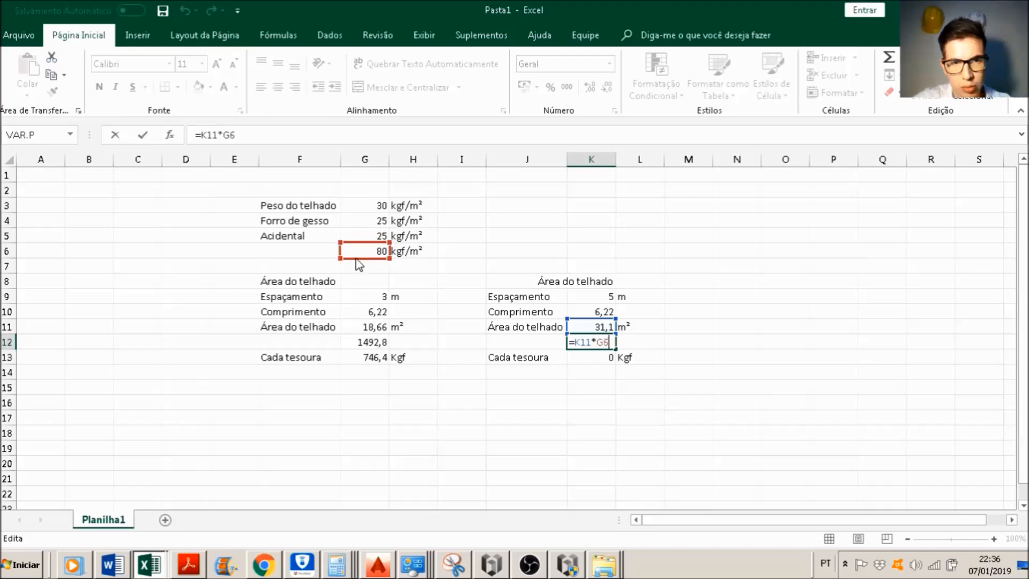
click(652, 344)
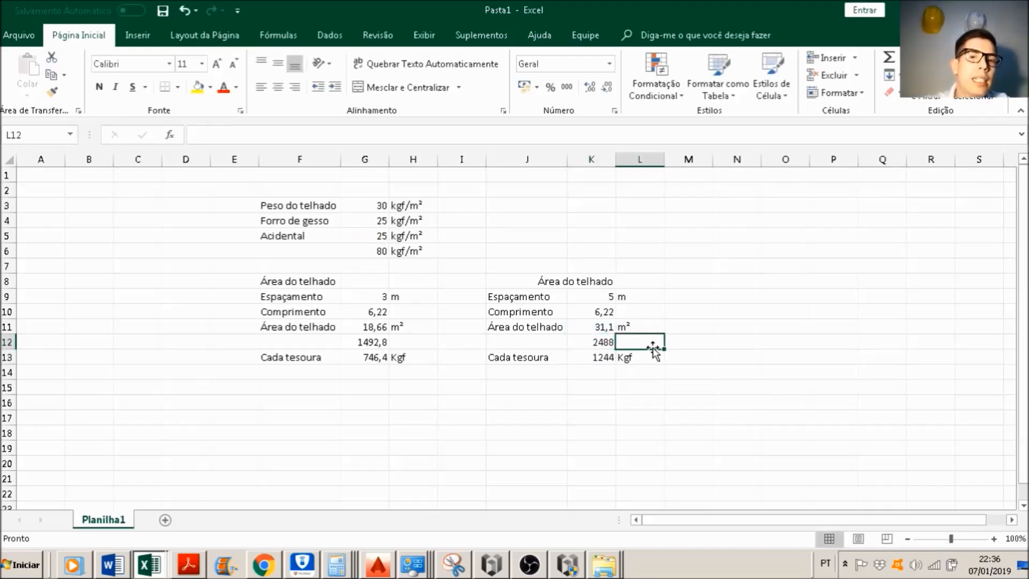
click(585, 355)
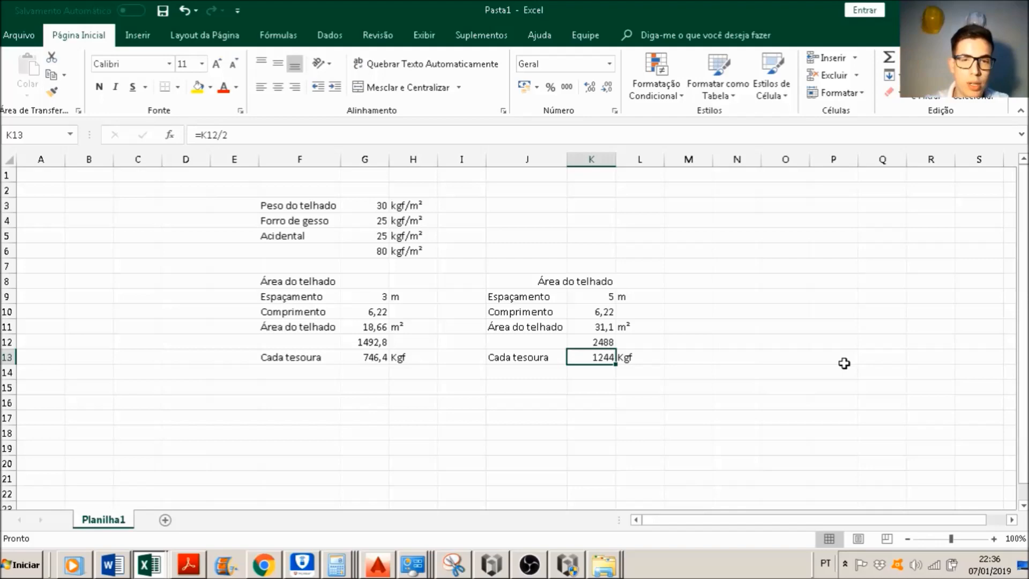
Step: Switch to Eberick and bring the top edge of the Pavimento COBERTURA 1 plan, from P1 to P3, into view
click(567, 566)
scroll(562, 459, down, 3)
scroll(505, 269, up, 3)
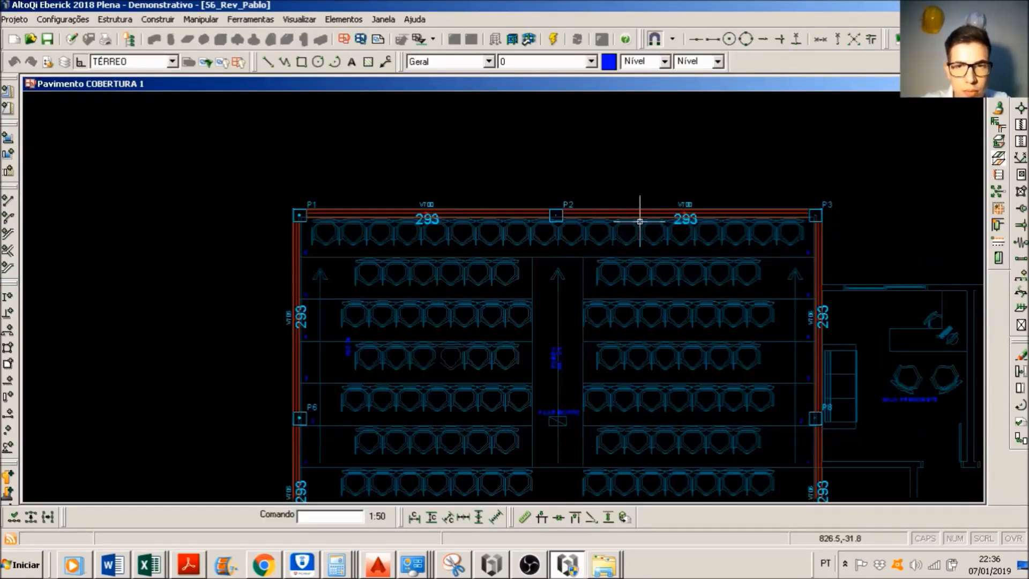
scroll(633, 228, up, 2)
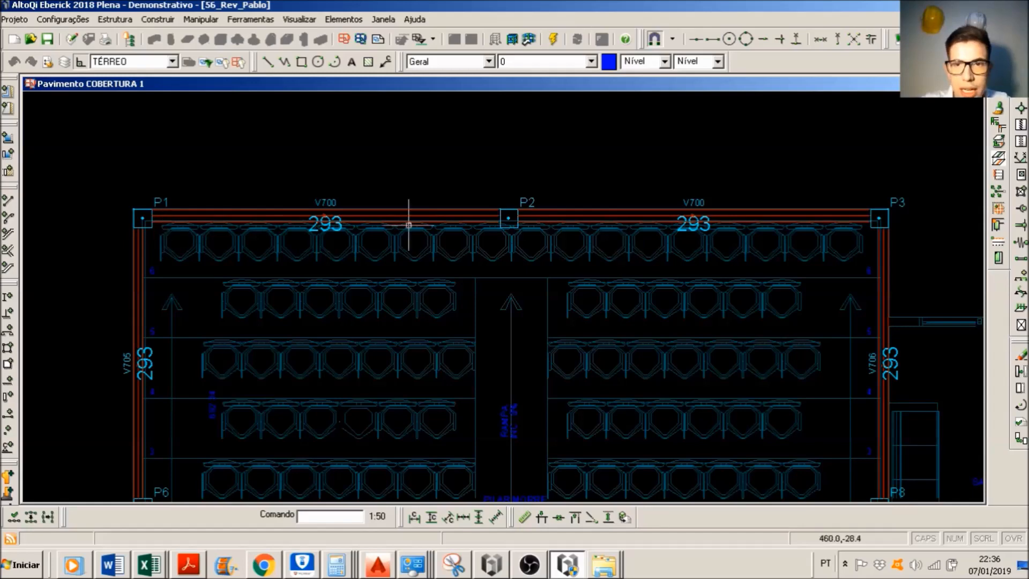
scroll(378, 233, down, 2)
scroll(383, 220, up, 1)
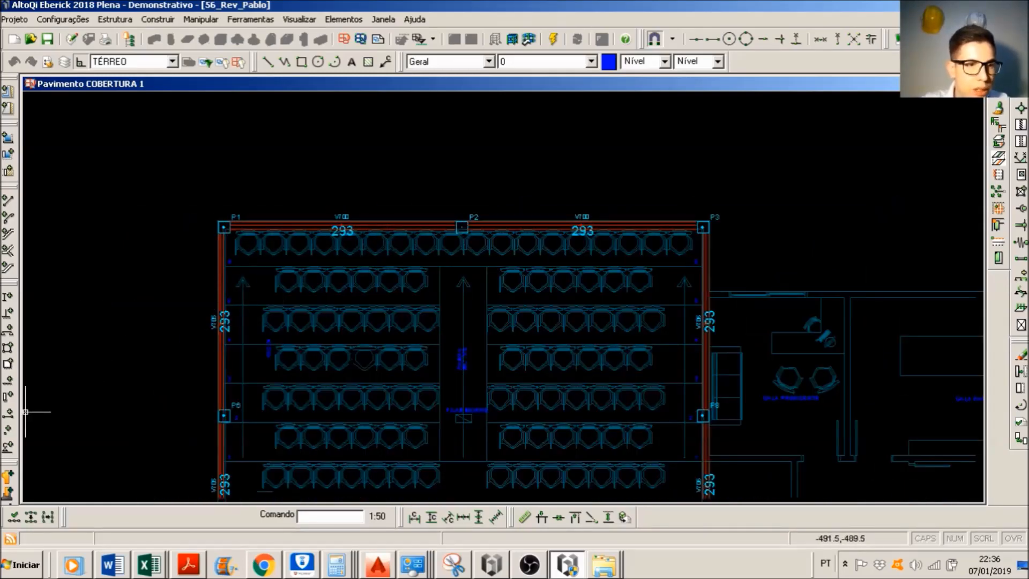
Step: Insert a centre node on beam V705, offset 0,-300 from the point where the beam meets column P1's lower face
click(8, 429)
scroll(172, 287, up, 3)
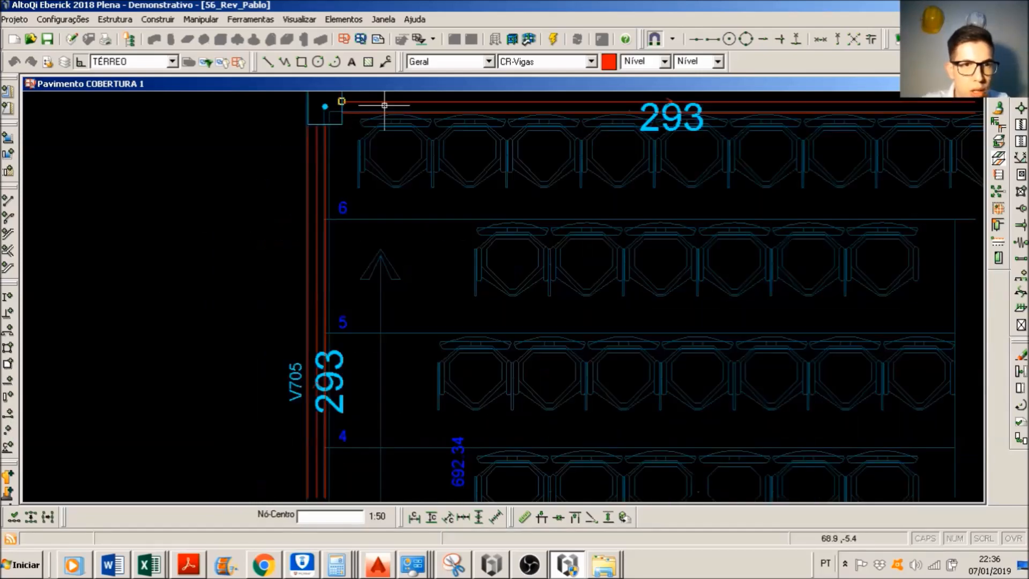
scroll(345, 195, down, 3)
scroll(344, 192, up, 4)
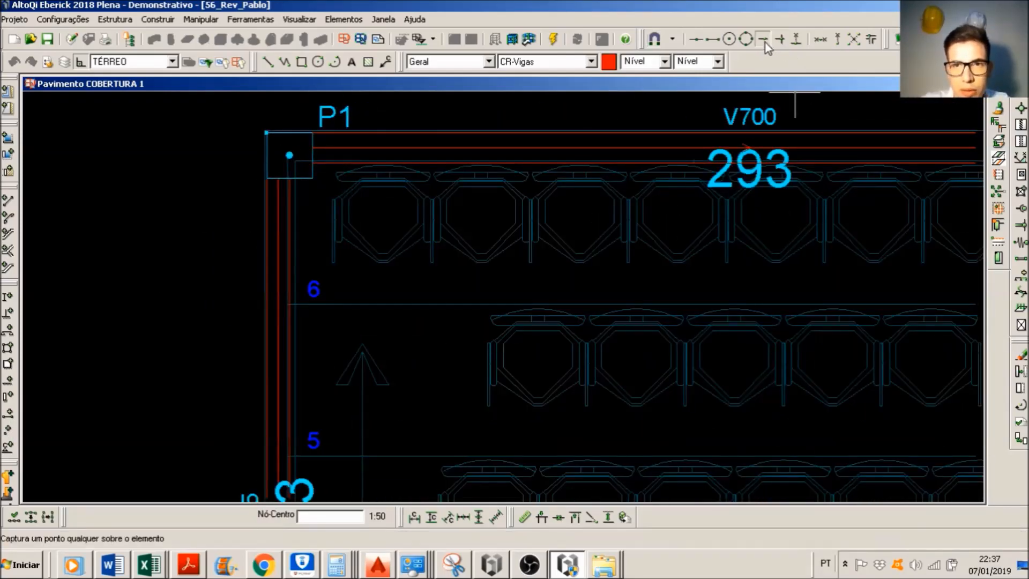
click(695, 39)
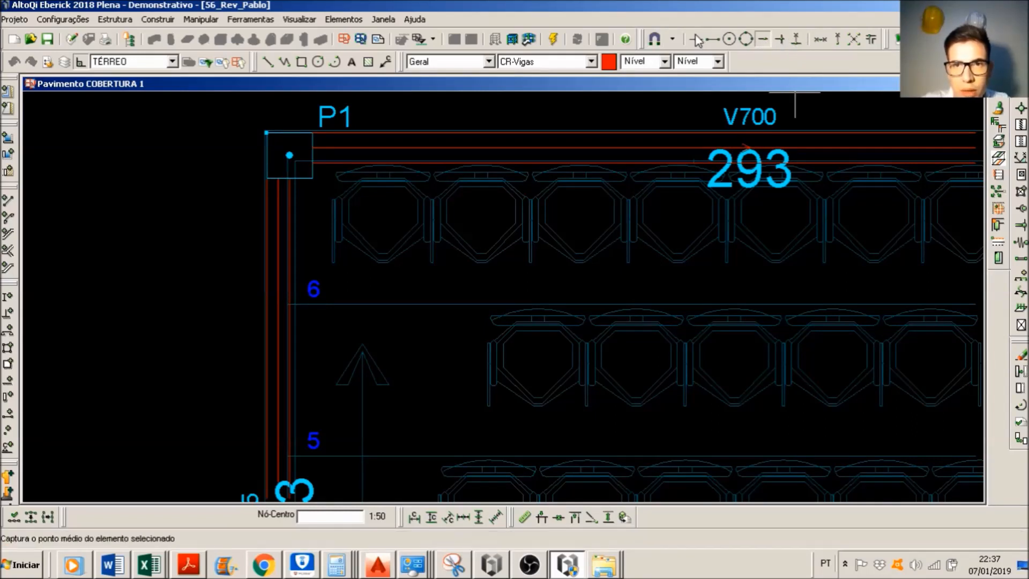
click(836, 40)
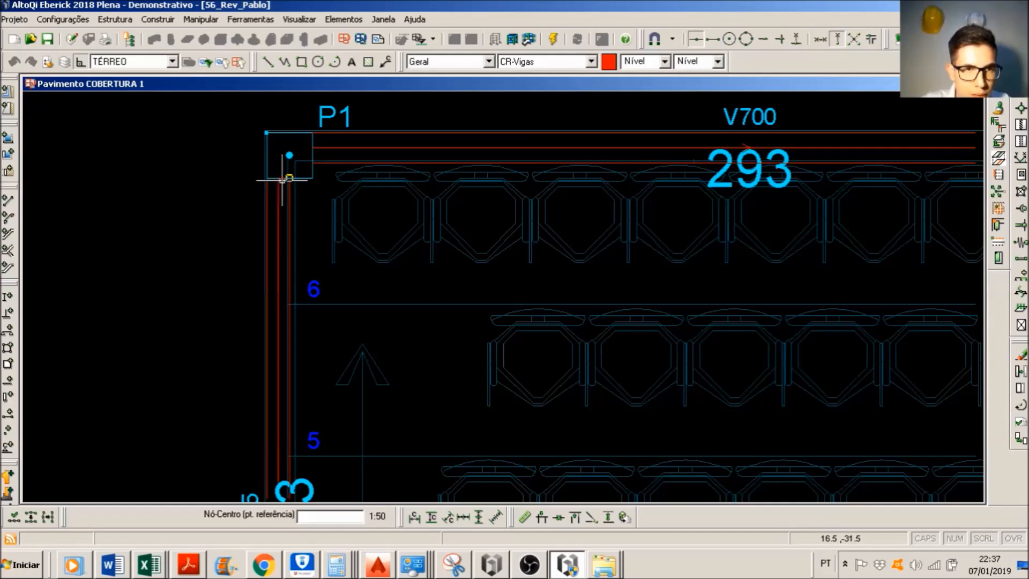
scroll(277, 178, up, 3)
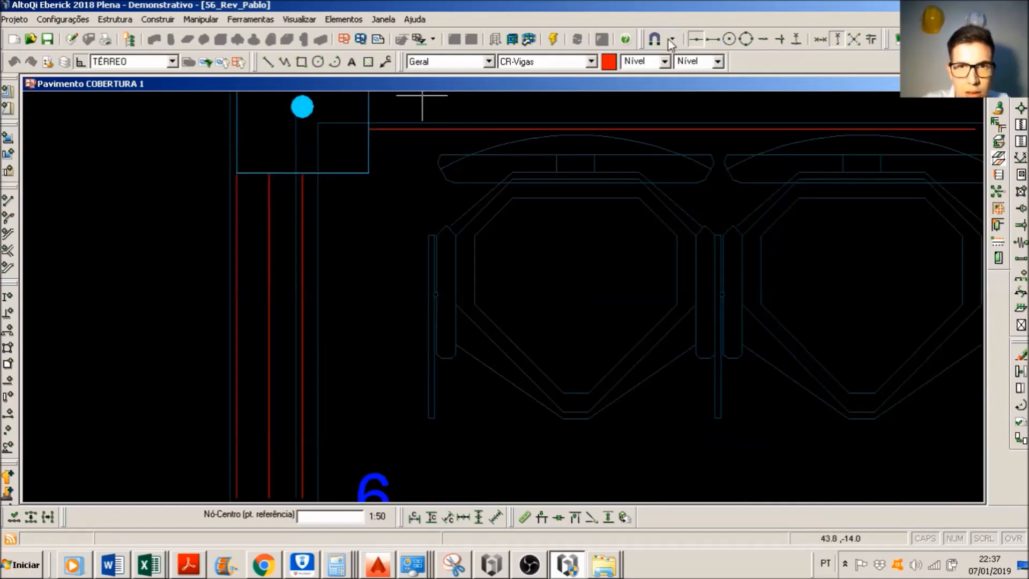
click(269, 171)
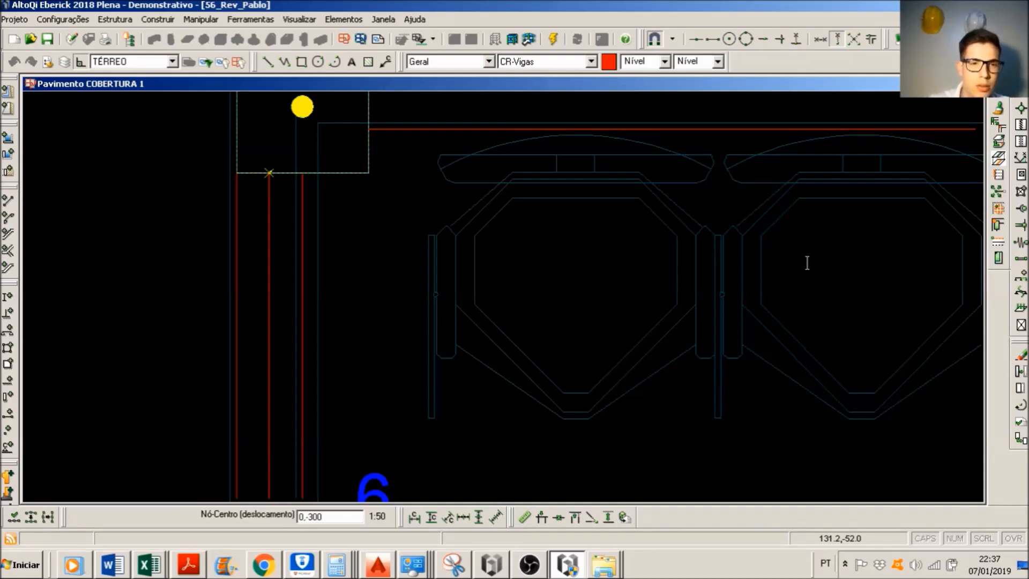
key(Return)
scroll(806, 262, down, 5)
scroll(574, 437, down, 4)
middle_drag(574, 437, 540, 288)
scroll(526, 306, up, 5)
scroll(456, 373, up, 3)
key(Escape)
scroll(378, 331, down, 3)
scroll(375, 330, down, 2)
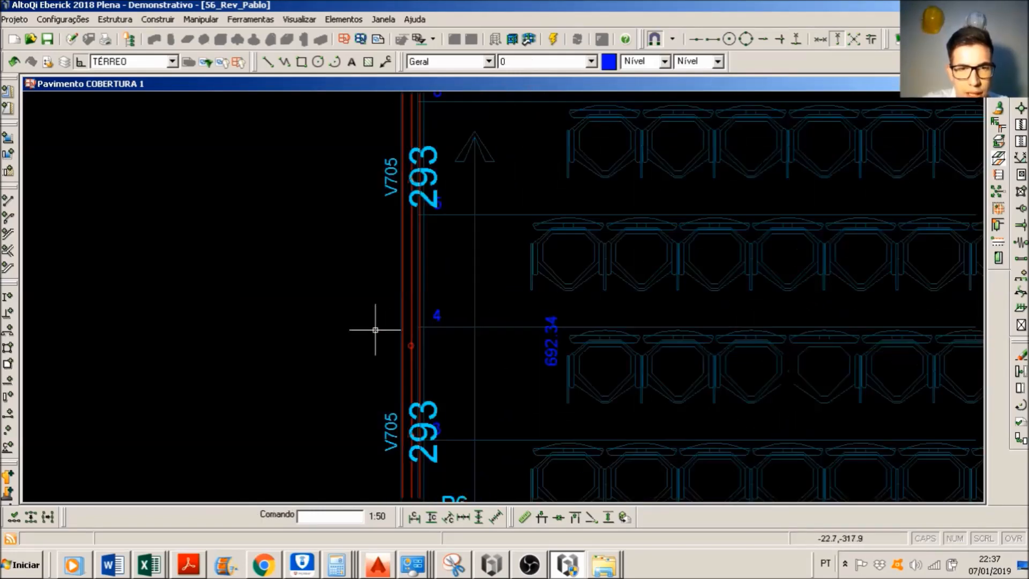
scroll(405, 151, down, 1)
Step: Insert a second centre node on beam V705, offset 0,-500 from column P1's lower face, accepting the short bar it produces
middle_drag(404, 151, 391, 224)
scroll(404, 345, up, 2)
key(Return)
middle_drag(456, 131, 465, 246)
scroll(397, 126, up, 1)
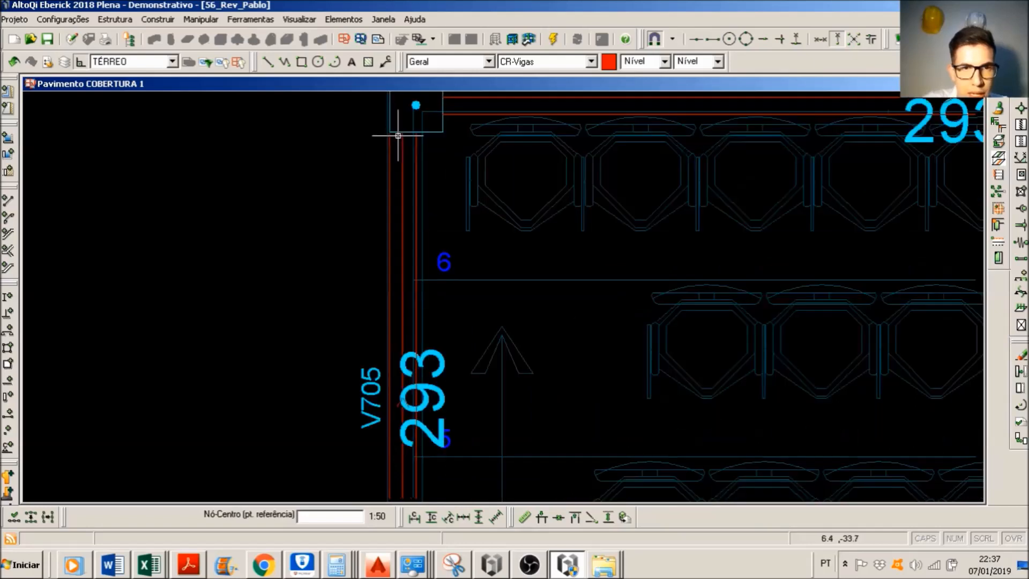
click(402, 132)
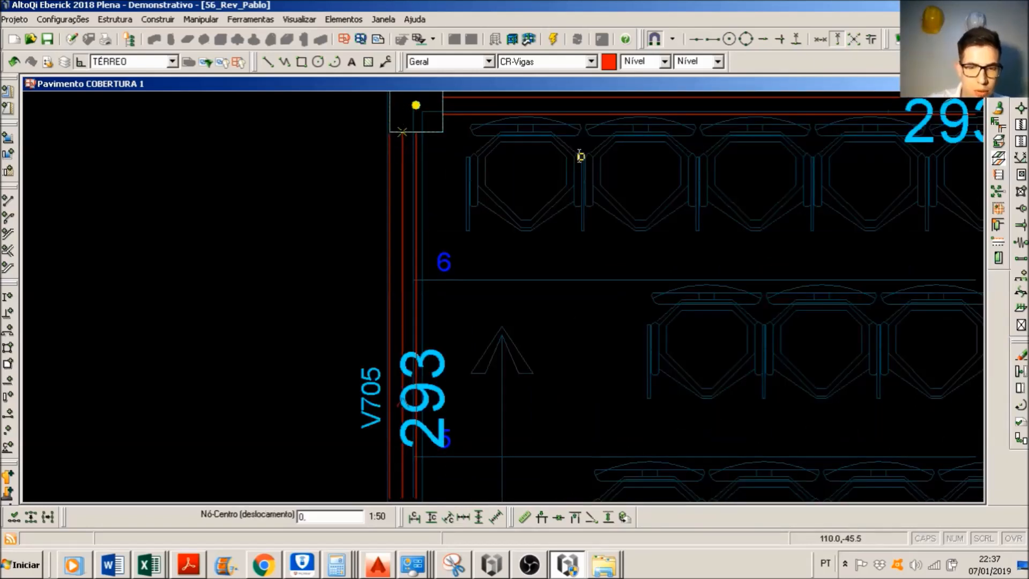
click(580, 156)
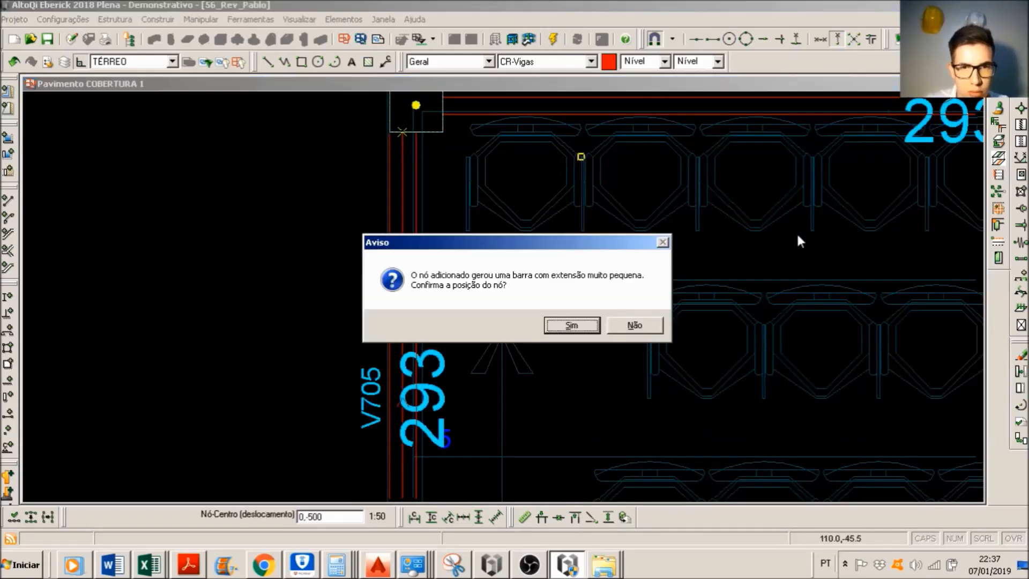
click(550, 330)
scroll(549, 332, down, 3)
middle_drag(549, 332, 576, 234)
key(Escape)
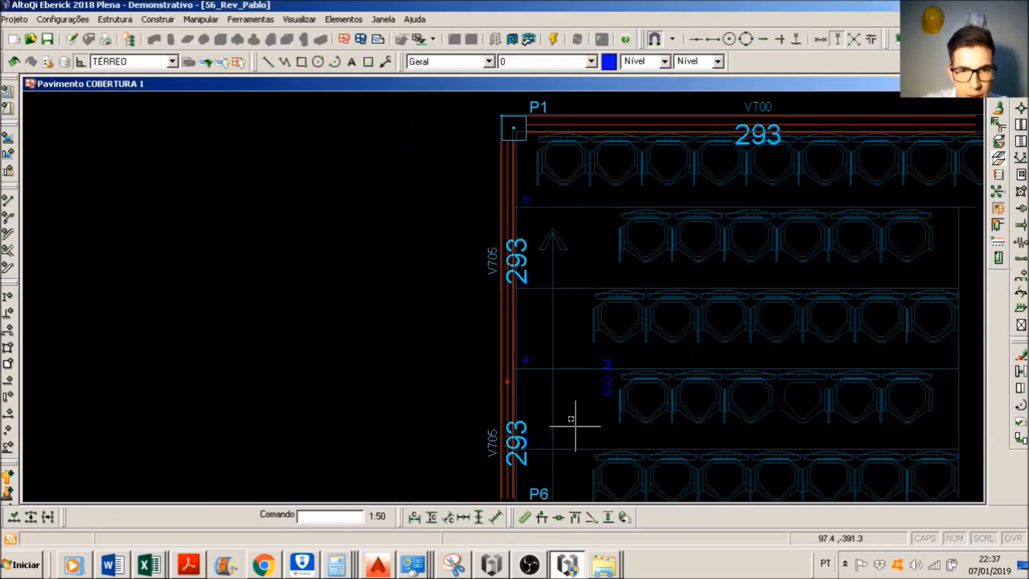
Step: Examine the inserted nodes and the resulting segments of beam V705 between column P1 and the area below P6
middle_drag(575, 424, 567, 298)
scroll(539, 386, up, 3)
scroll(563, 374, down, 1)
middle_drag(563, 374, 559, 285)
scroll(521, 330, down, 1)
scroll(493, 338, up, 2)
scroll(491, 335, up, 4)
scroll(496, 335, down, 4)
scroll(499, 350, down, 2)
middle_drag(464, 319, 441, 332)
scroll(477, 392, up, 3)
scroll(461, 288, up, 1)
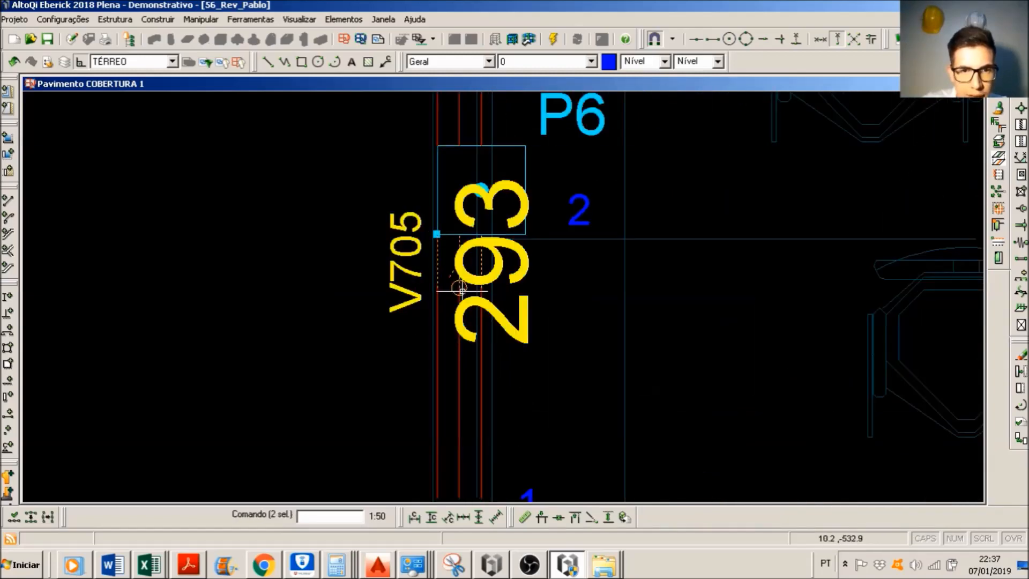
scroll(462, 291, down, 2)
scroll(462, 291, down, 1)
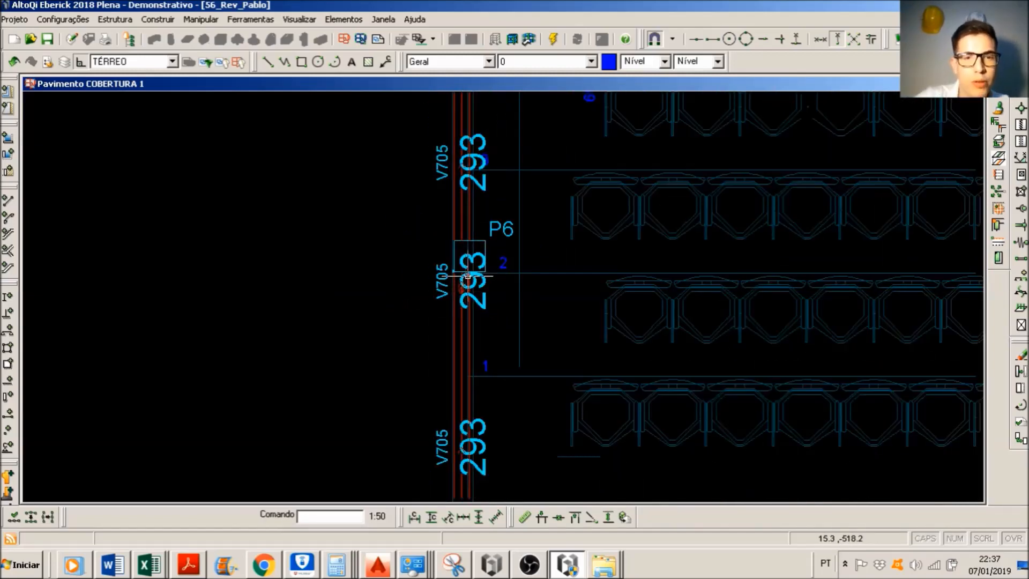
middle_drag(494, 194, 473, 305)
scroll(477, 241, down, 2)
middle_drag(478, 239, 475, 279)
scroll(457, 237, up, 2)
drag(328, 176, 626, 341)
middle_drag(543, 341, 539, 250)
scroll(539, 250, down, 2)
scroll(472, 374, up, 4)
scroll(573, 288, down, 3)
mouse_move(573, 287)
middle_down()
mouse_move(477, 399)
mouse_move(460, 401)
middle_up()
key(Escape)
scroll(563, 248, down, 3)
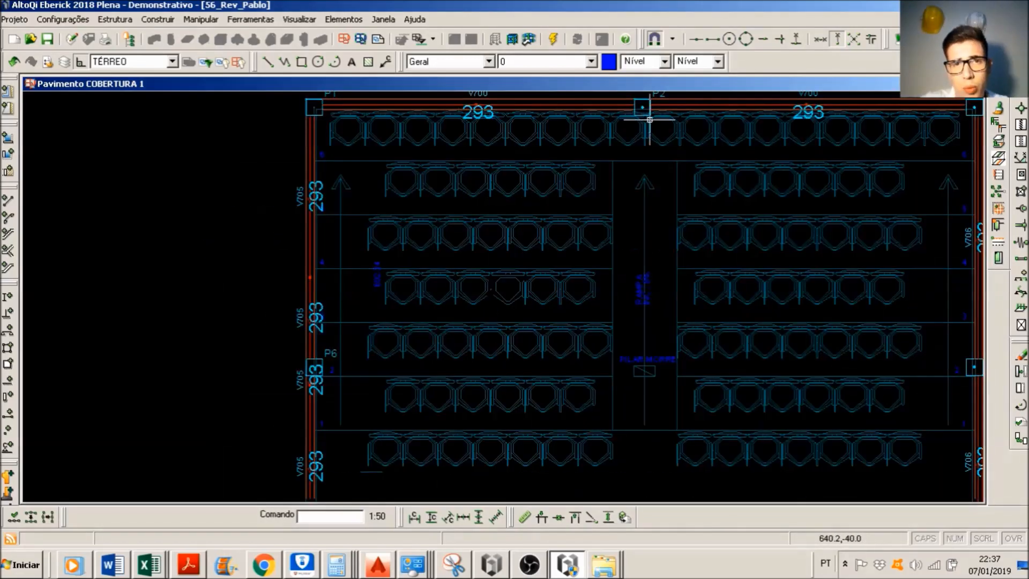
Step: Add an action group named "Tesoura Metálica" with non-simultaneous actions in the Ações settings and save it
click(62, 19)
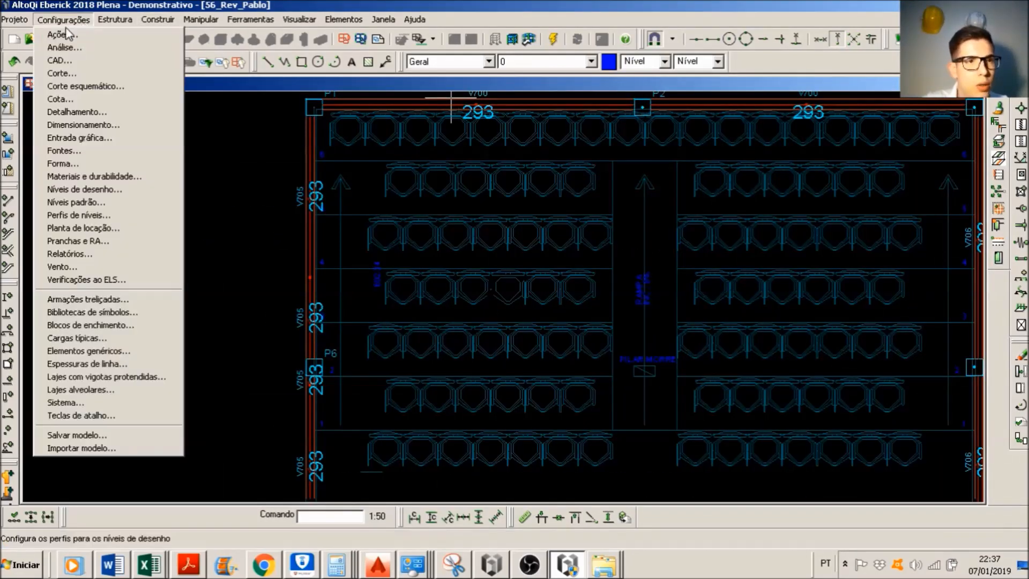
click(60, 33)
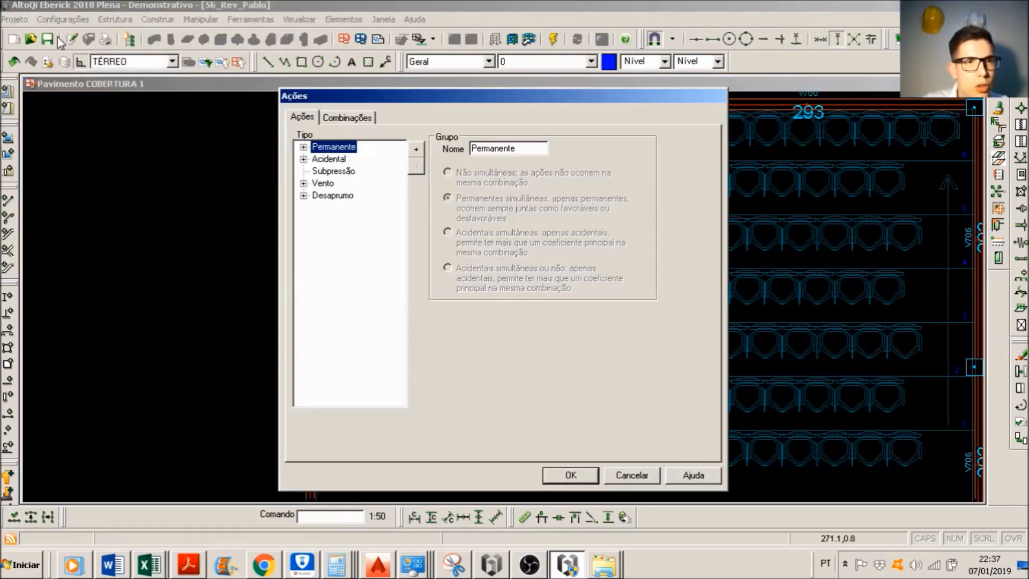
click(417, 154)
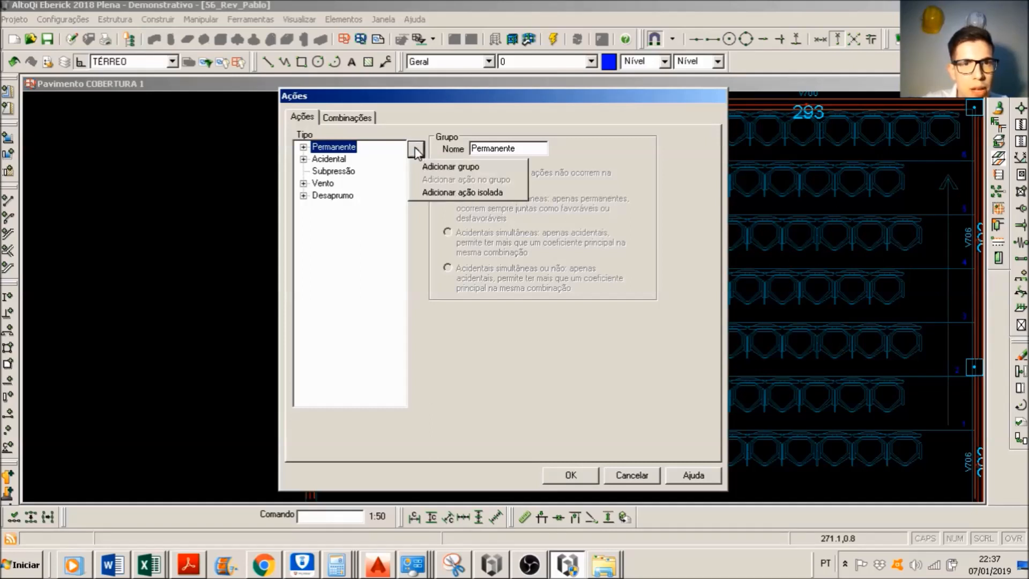
click(458, 167)
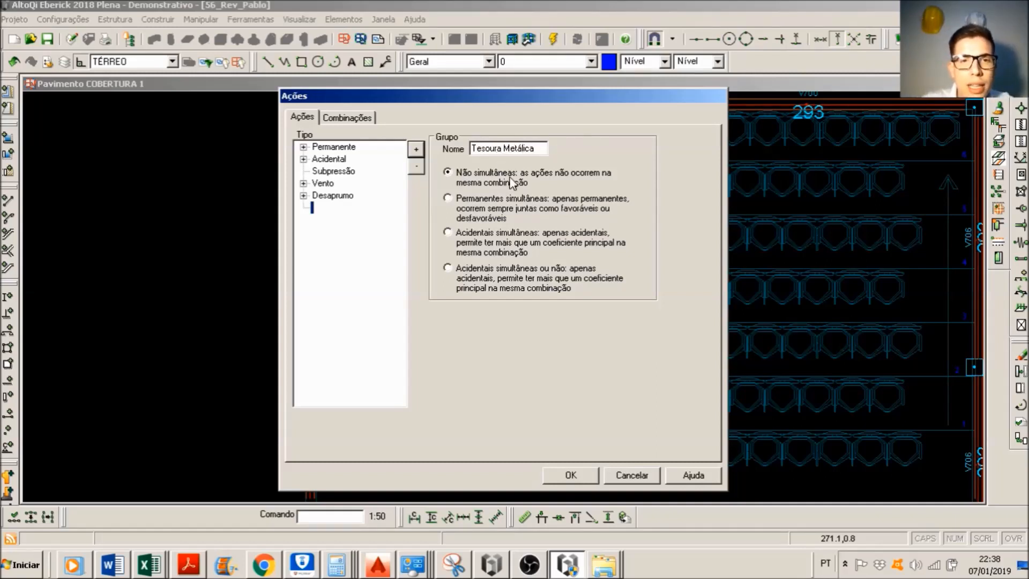
click(498, 183)
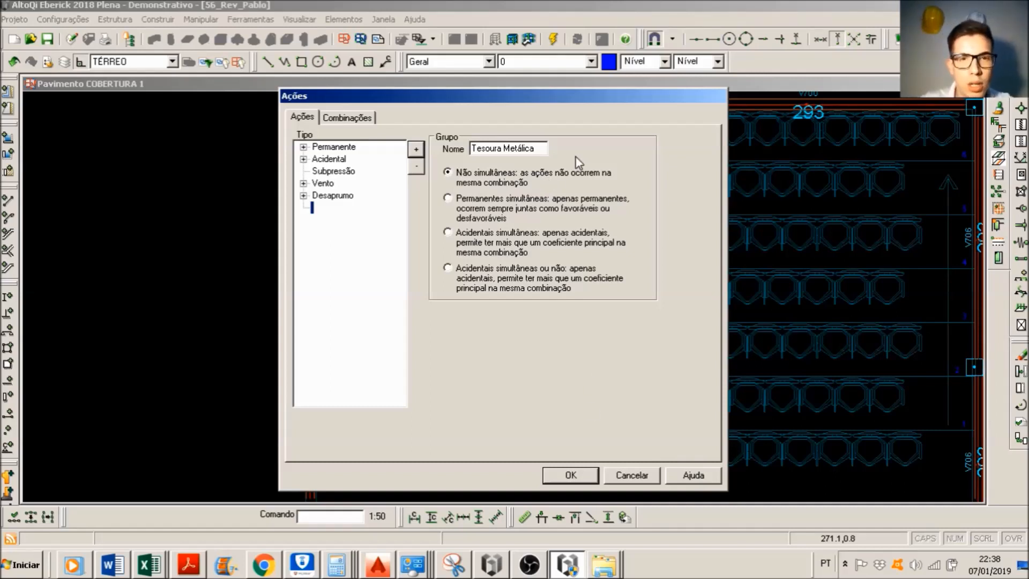
click(586, 476)
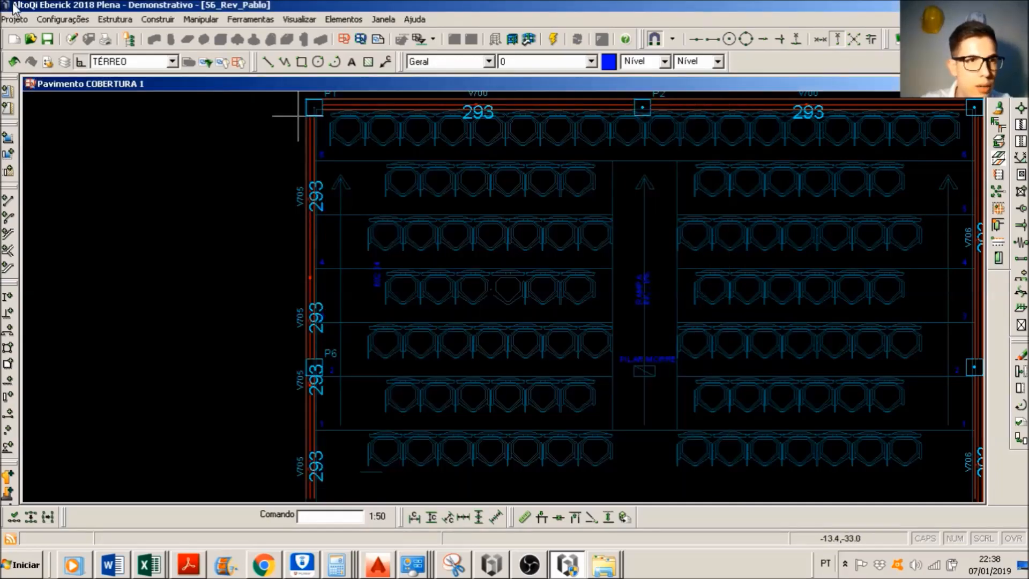
Step: Add an action named "Tesoura 3m" to the Tesoura Metálica group, with Permanente variability and the indication T3m
click(63, 19)
click(61, 36)
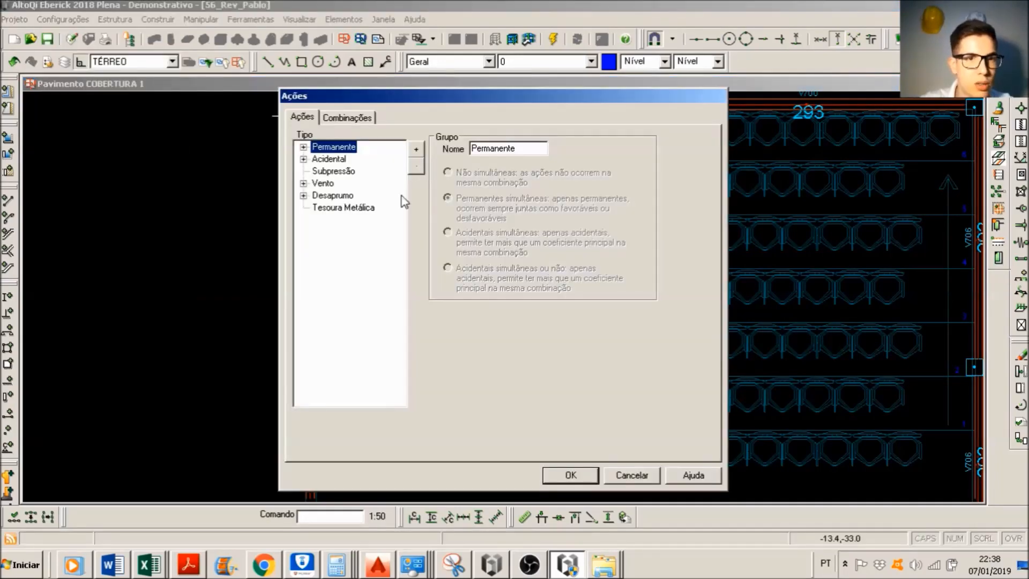
click(344, 207)
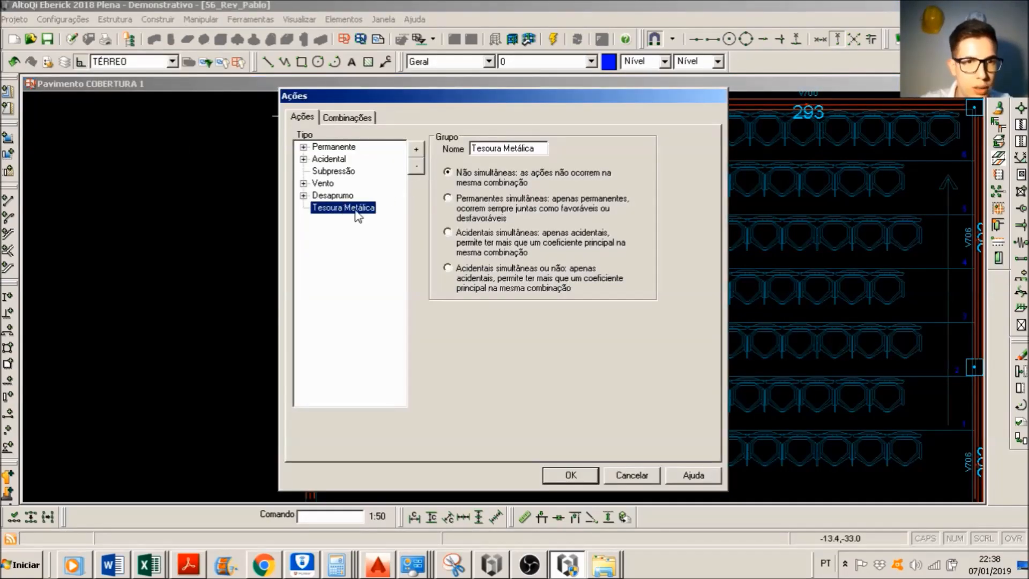
click(417, 151)
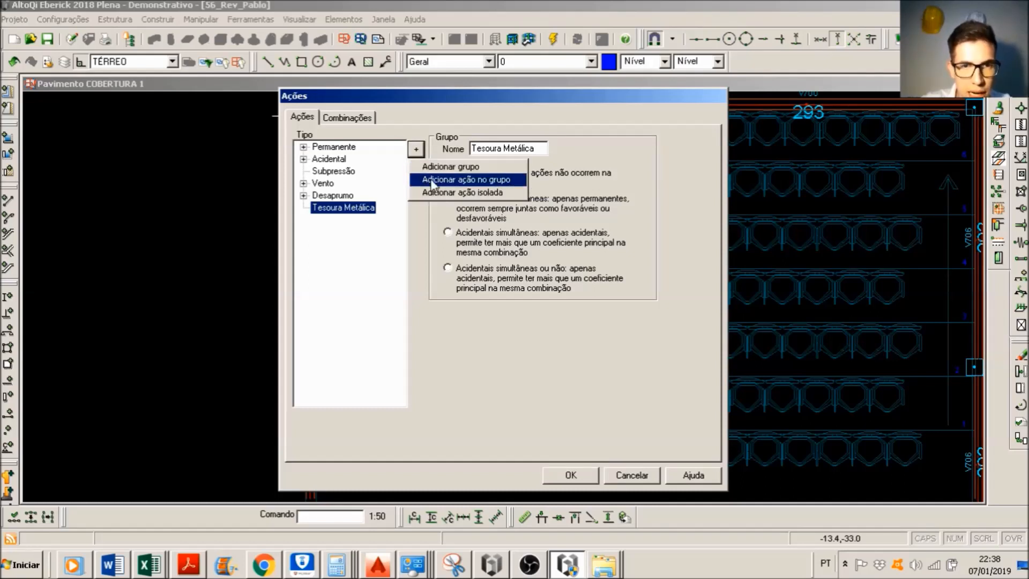
click(468, 179)
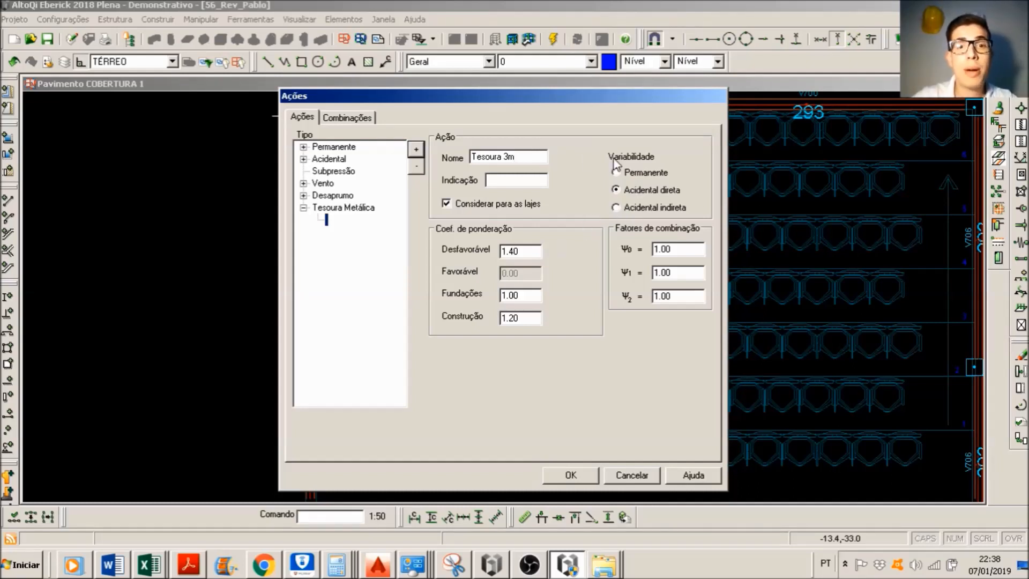
click(616, 174)
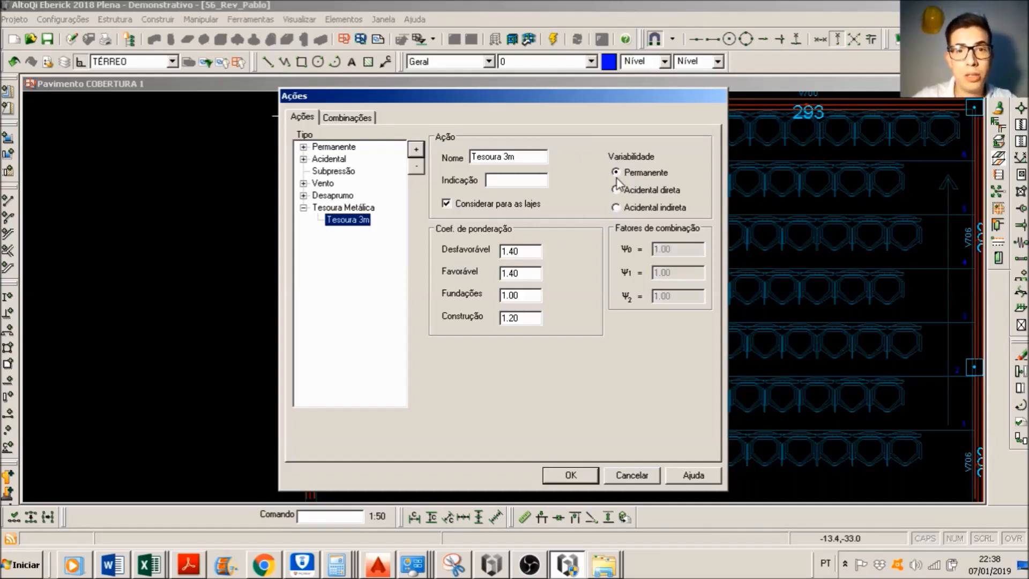
click(530, 184)
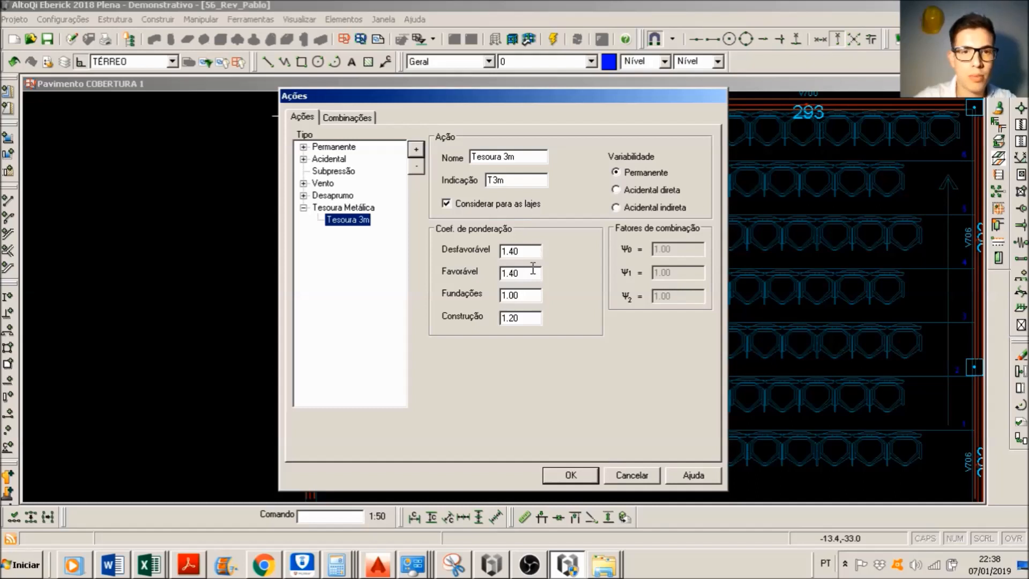
Step: Set the Favorável weighting coefficient of Tesoura 3m to 1.0 and save the action settings
drag(540, 250, 408, 240)
drag(530, 276, 239, 147)
text(1.)
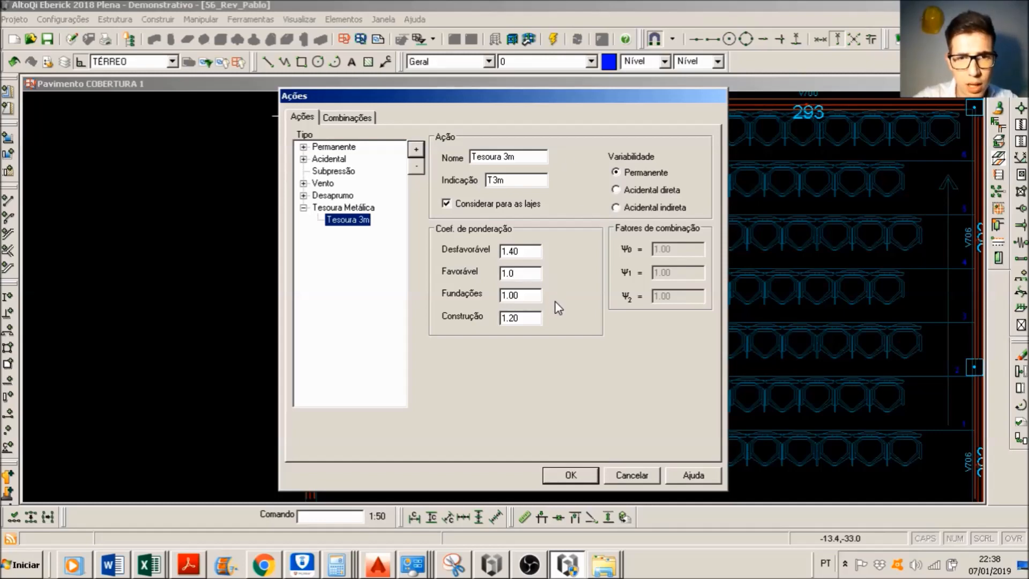
click(570, 468)
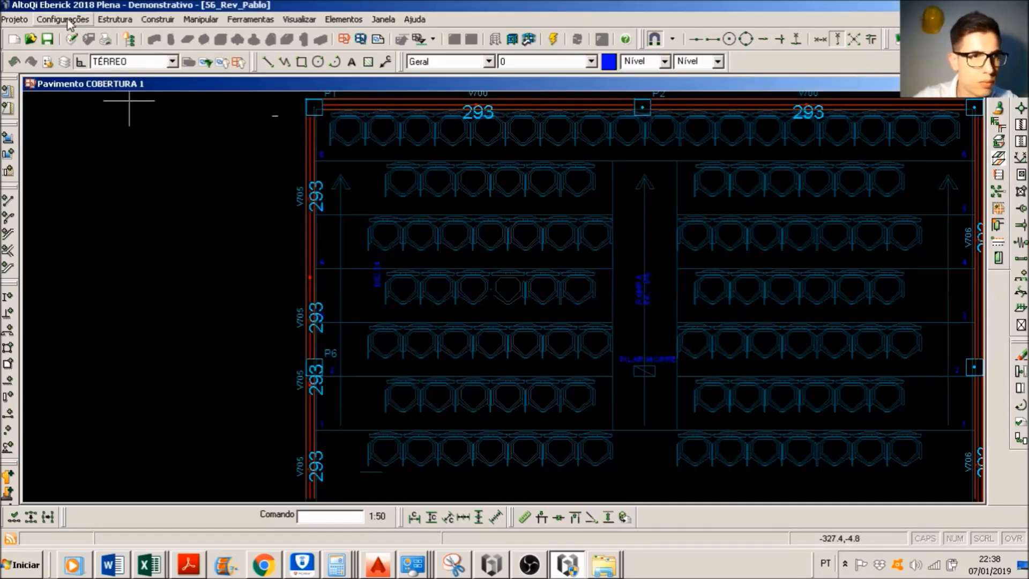
Step: Add an action named "Tesoura 5m" to the Tesoura Metálica group, with Permanente variability and the indication T5m
click(62, 19)
click(54, 32)
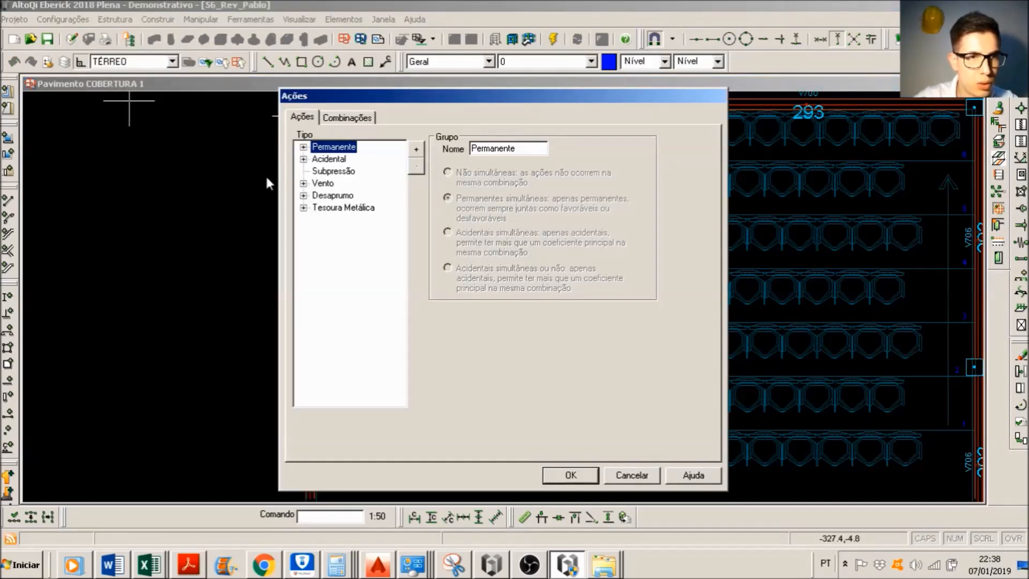
click(303, 208)
click(343, 207)
click(416, 149)
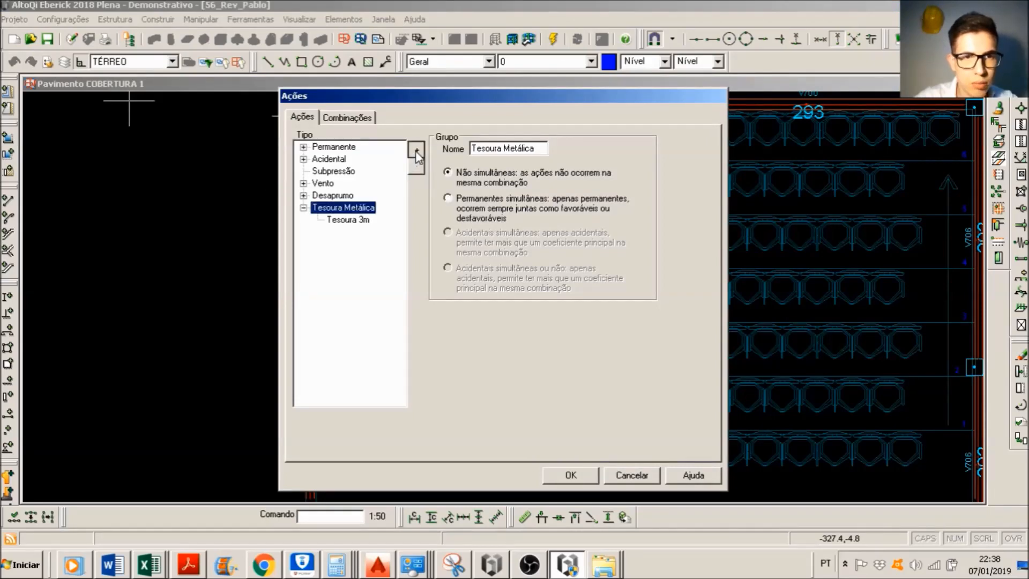
click(455, 179)
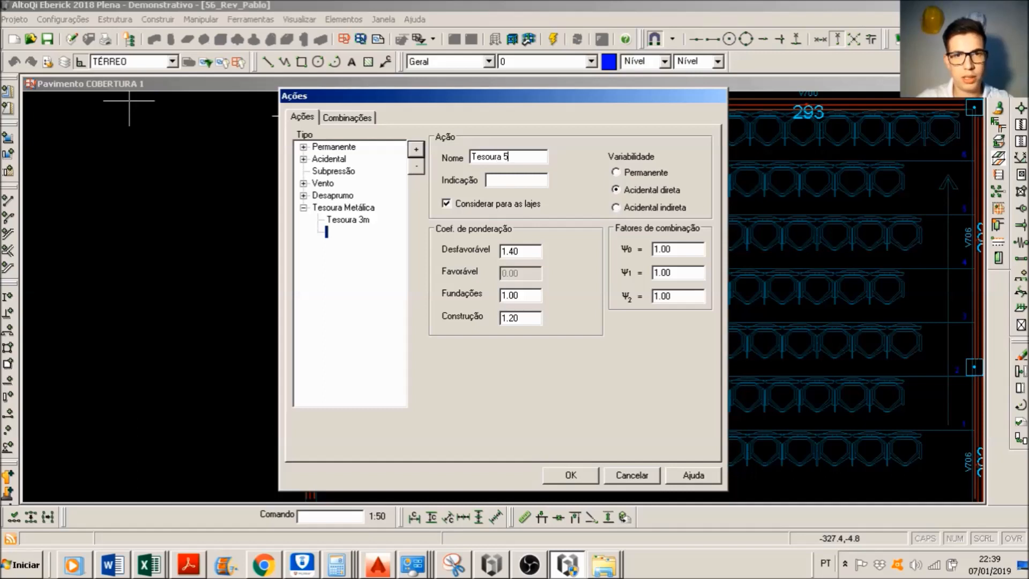
key(Tab)
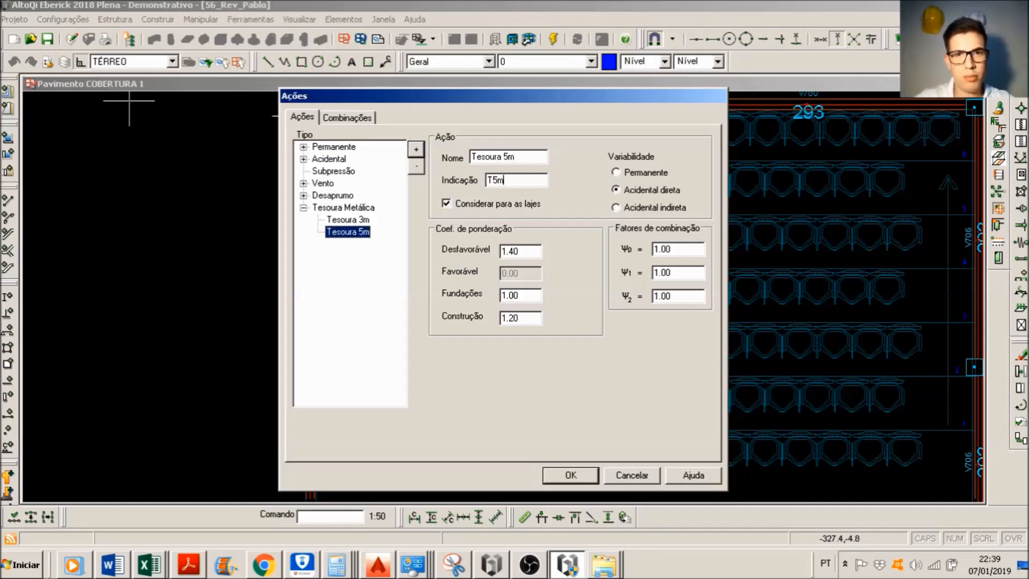
click(655, 173)
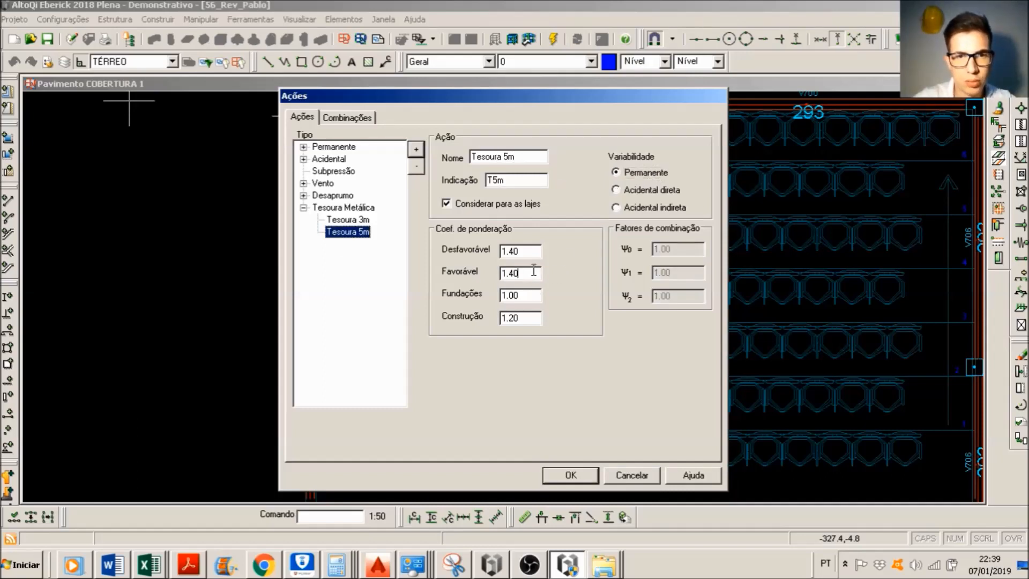
Step: Set the Favorável weighting coefficient of Tesoura 5m to 1.0 and save the action settings
key(Tab)
text(1.0)
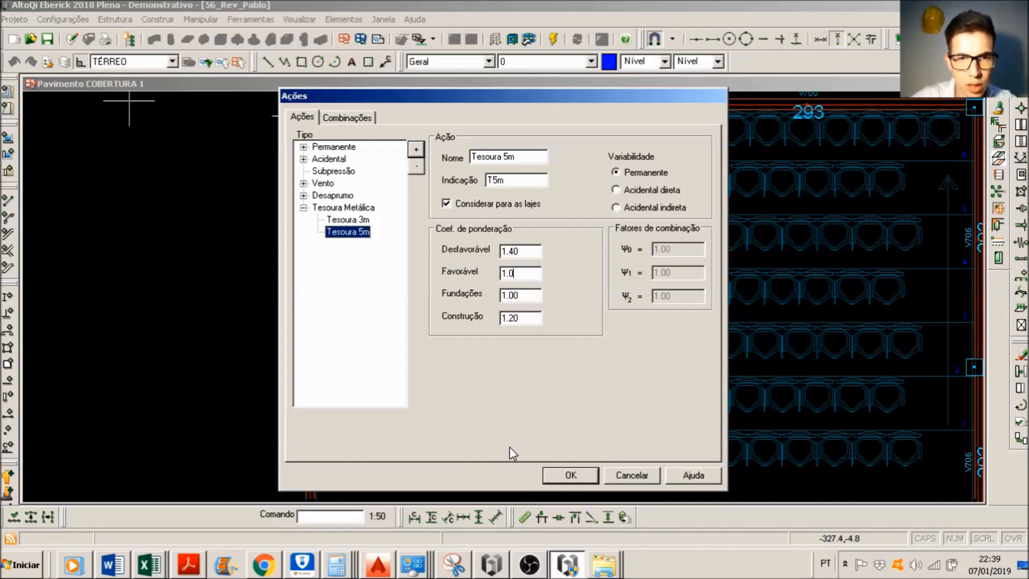
click(562, 476)
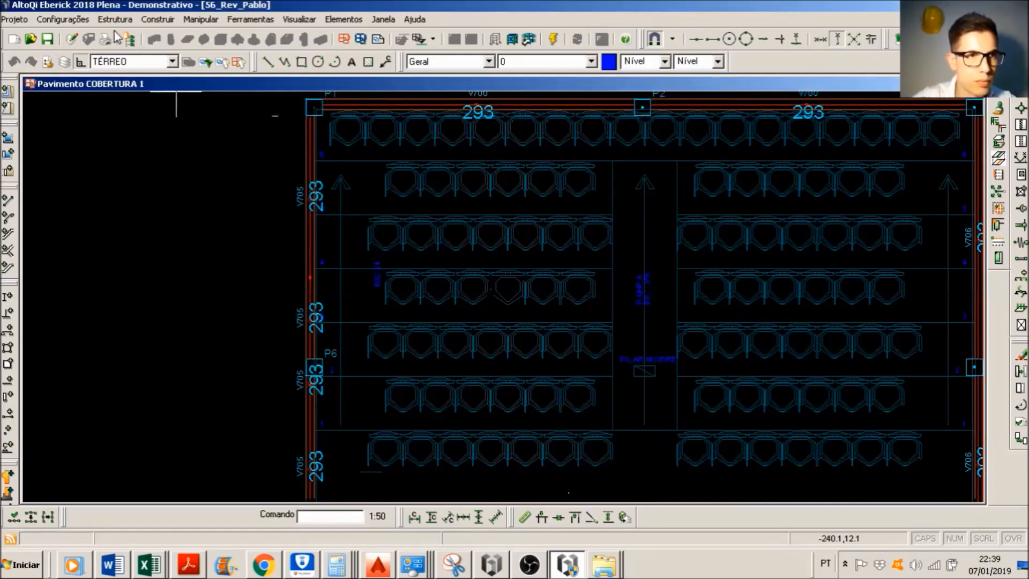
Step: Review the actions listed in the Tesoura Metálica group of the Ações settings, leaving them without changes
click(63, 19)
click(63, 36)
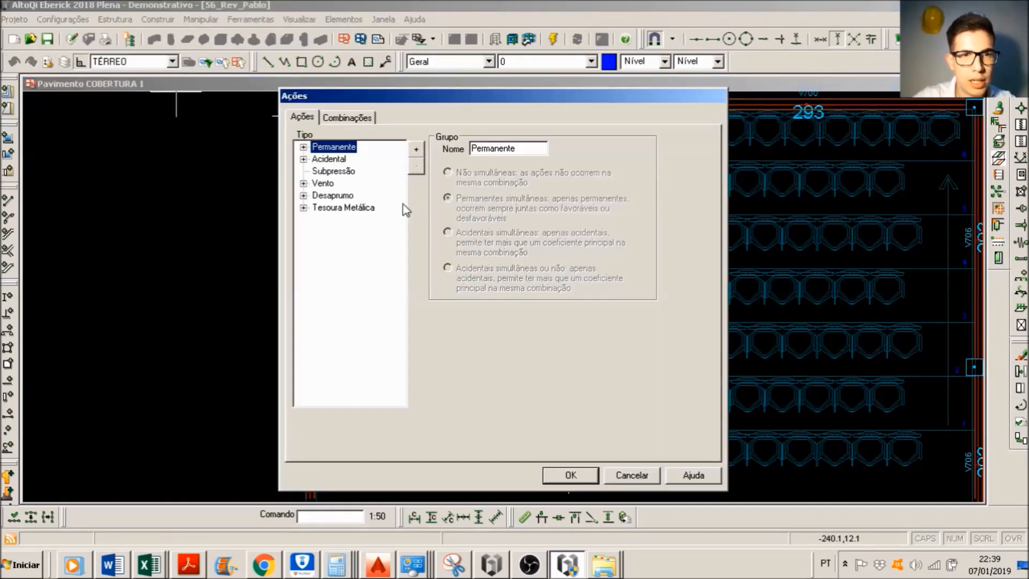
click(343, 207)
click(303, 208)
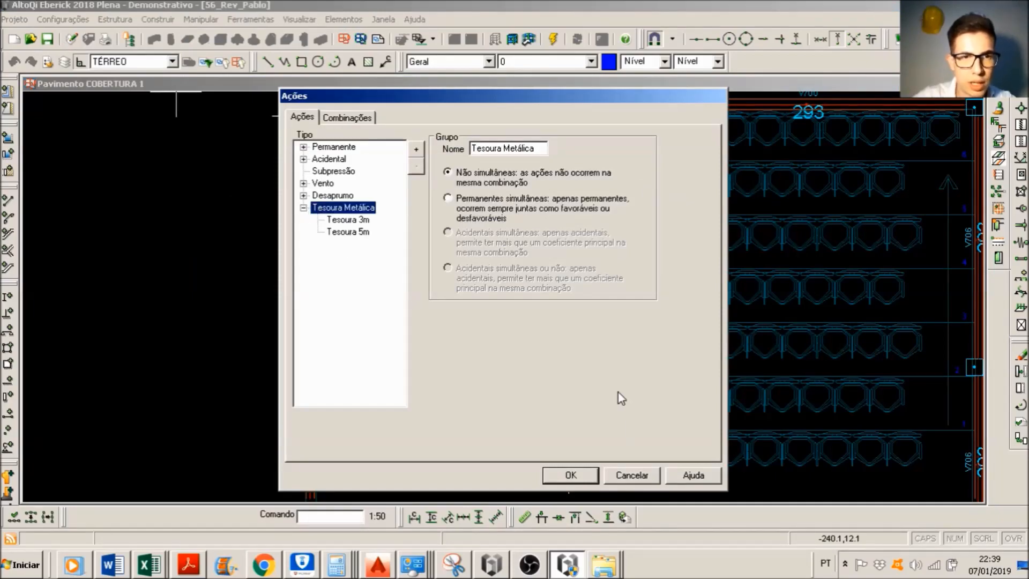
click(631, 475)
Step: Open the concentrated loads of column P1 and select the Tesoura 3m action
scroll(379, 268, down, 3)
scroll(345, 225, up, 5)
scroll(374, 213, down, 1)
scroll(374, 212, up, 2)
double_click(349, 208)
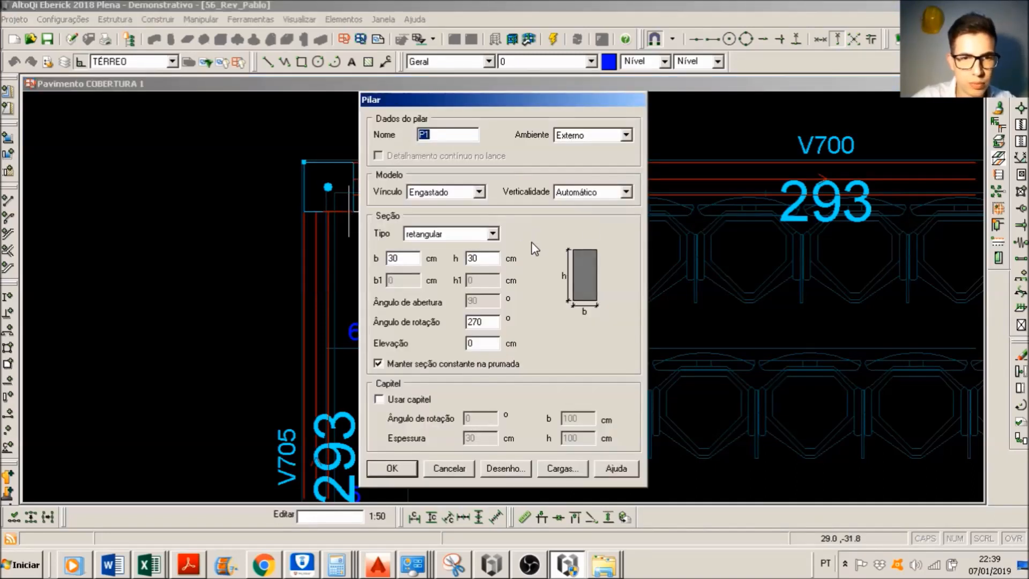
click(564, 468)
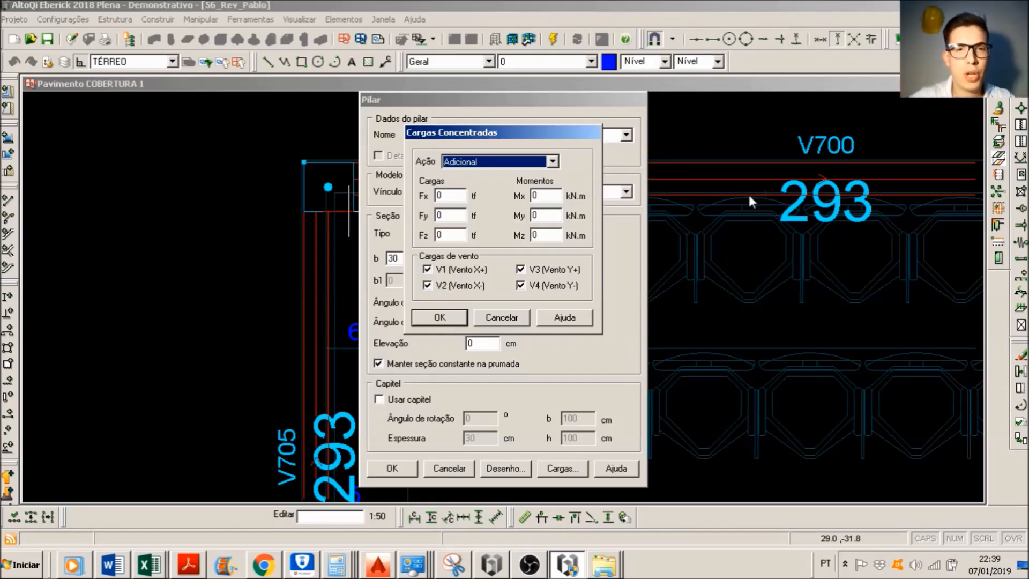
click(511, 162)
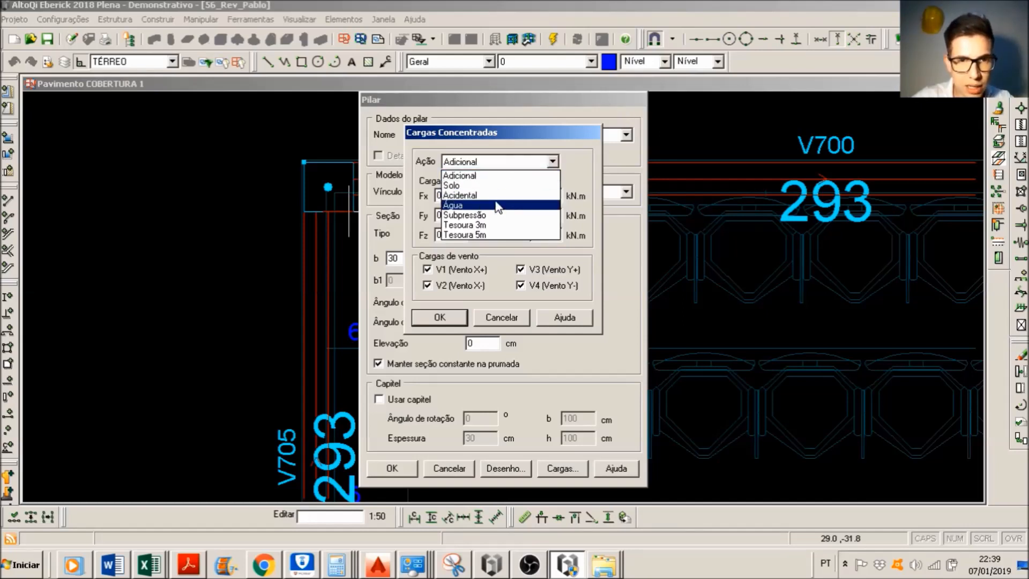
click(491, 226)
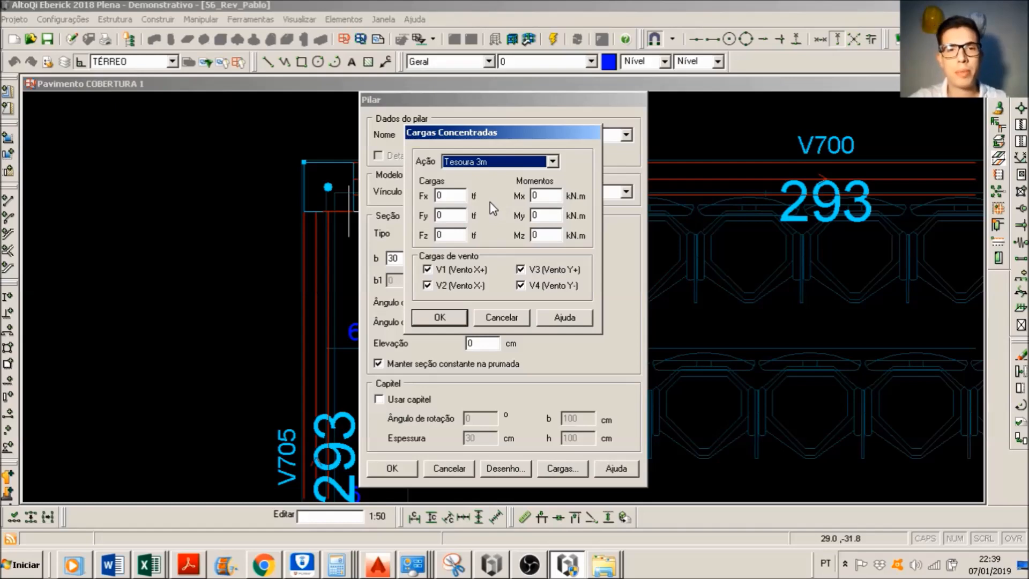
Step: Switch to the AutoCAD roof plan and outline a rectangular area 500 long beside the red hatch, on the other side of the ridge
key(alt+Tab)
key(alt+Tab)
key(alt+Tab)
key(alt+Tab)
key(alt+Tab)
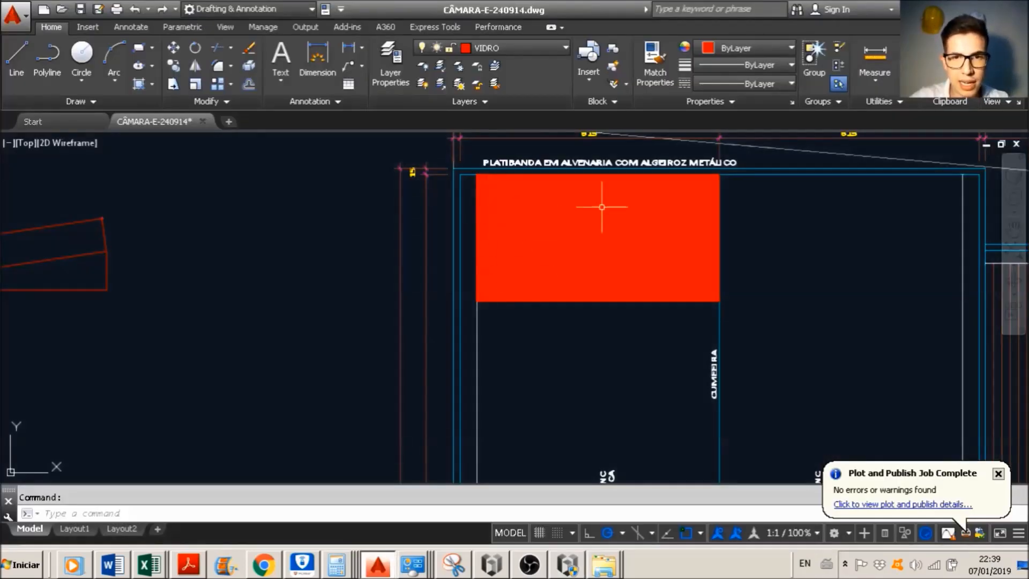
middle_drag(680, 260, 612, 270)
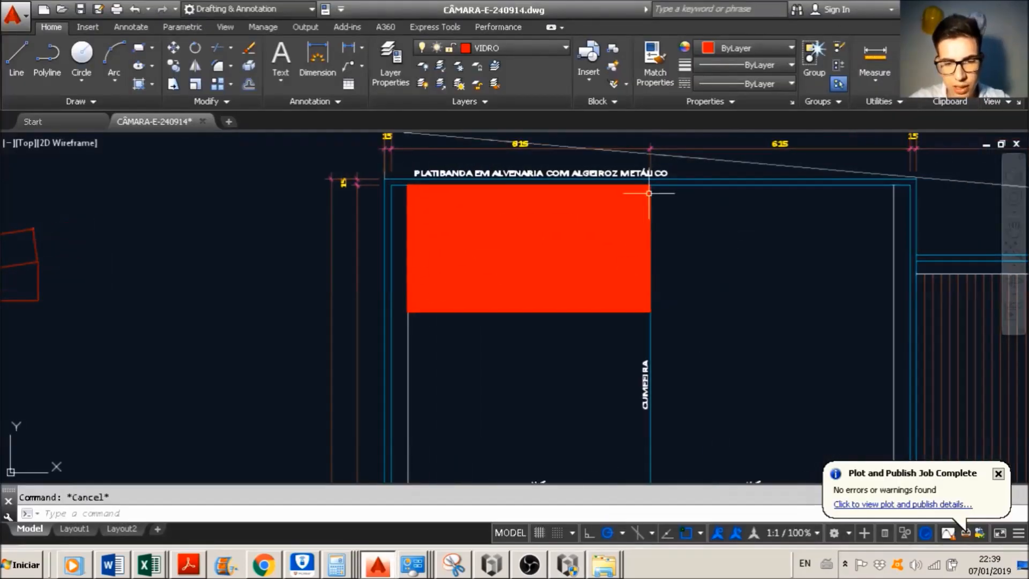
text(l)
key(Return)
click(649, 193)
text(5)
key(Return)
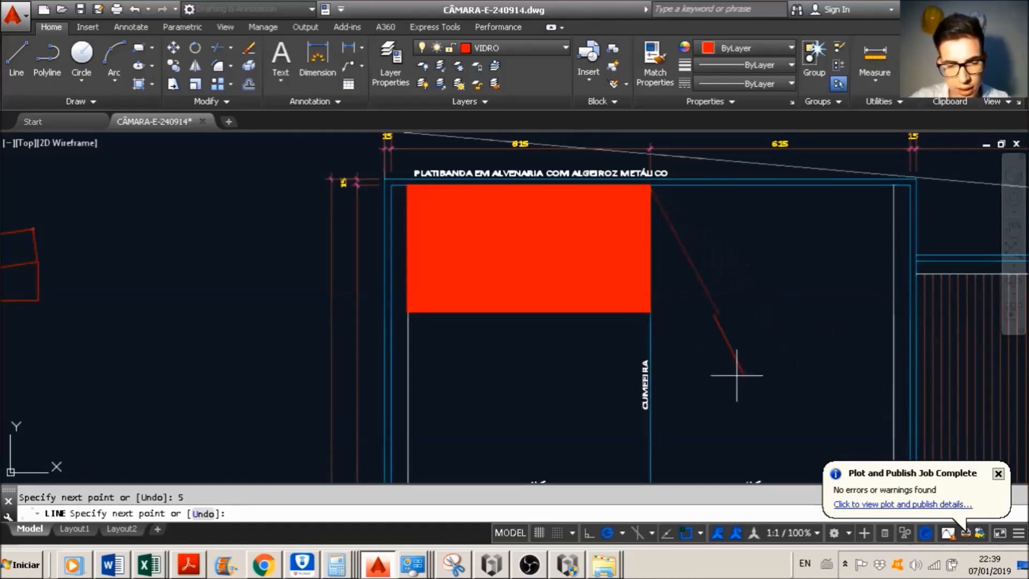
text(500)
key(Return)
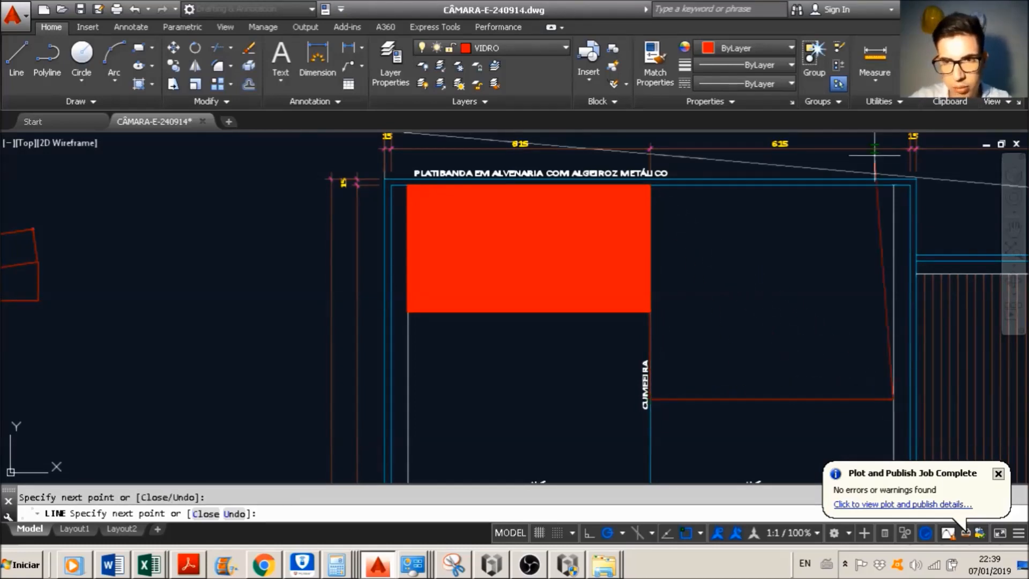
click(901, 187)
click(658, 187)
key(Escape)
Step: Fill the new rectangular roof area with a solid hatch in colour 169,83,160
text(hatch)
key(Return)
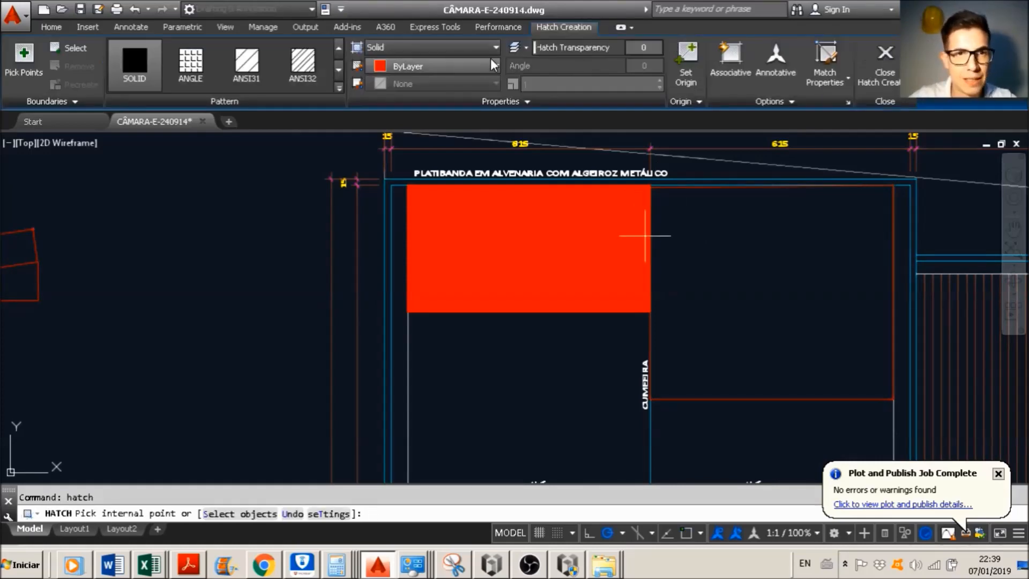
click(729, 304)
scroll(729, 303, down, 4)
scroll(730, 304, up, 4)
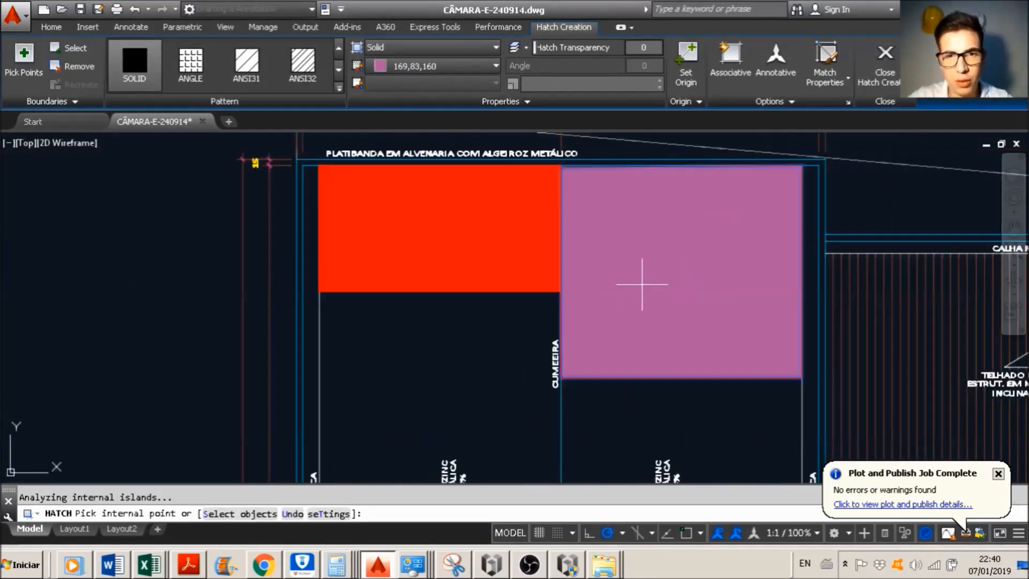
key(Escape)
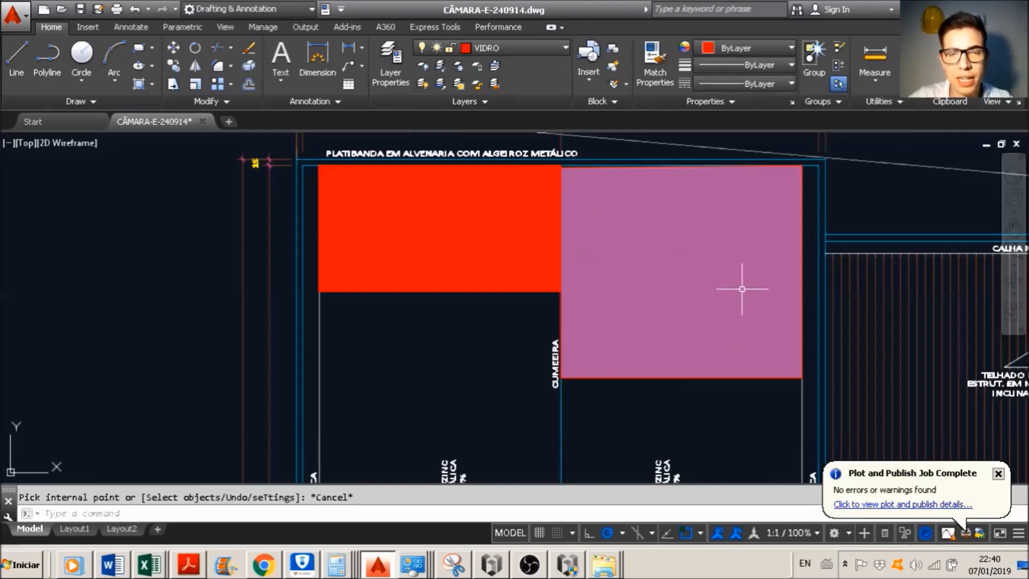
Step: Back in Eberick, enter P1's Tesoura 3m load Fz as a negative value in tf, based on Excel's 746,4 Kgf per truss
key(alt+Tab)
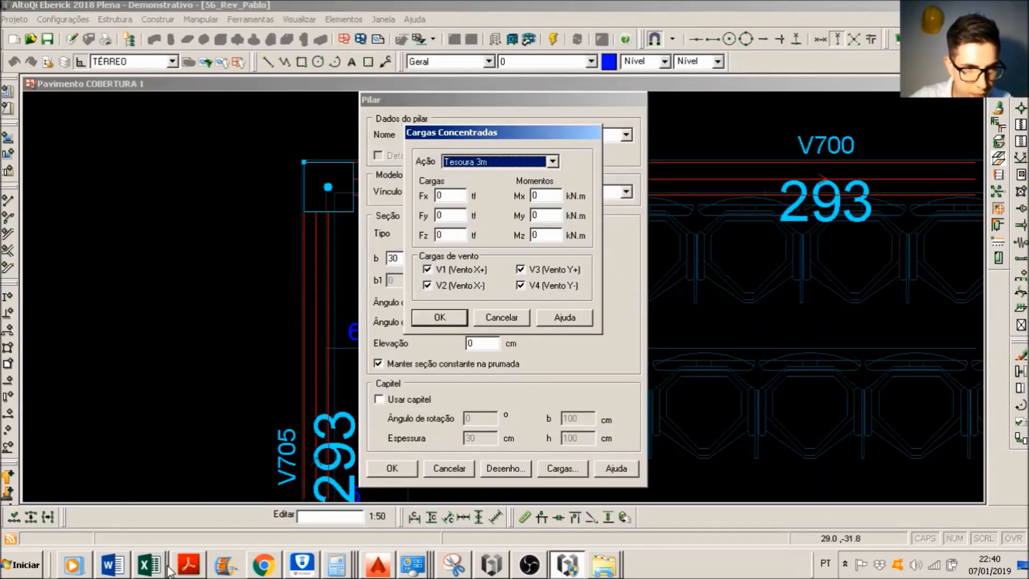
click(150, 565)
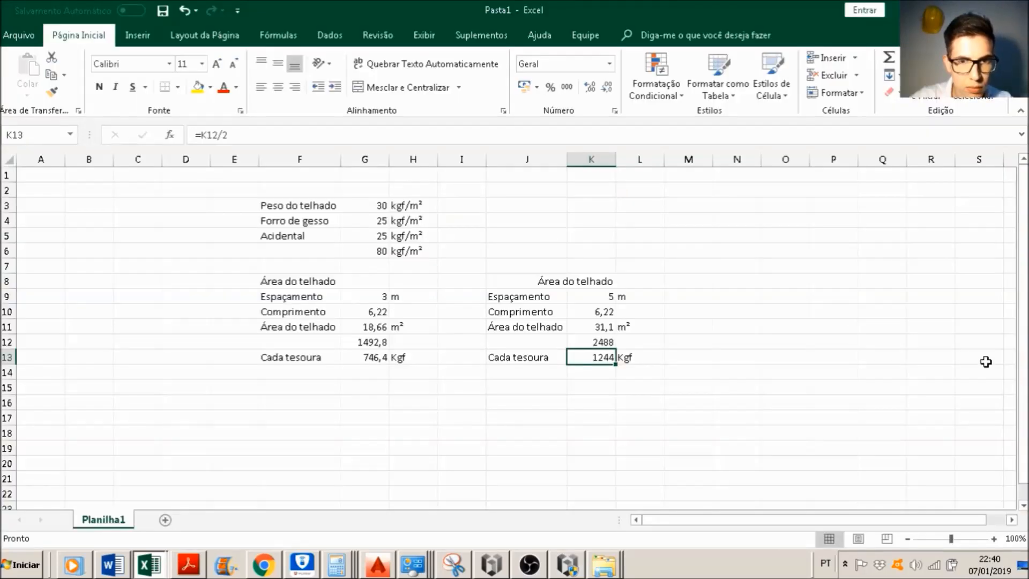
key(alt+Tab)
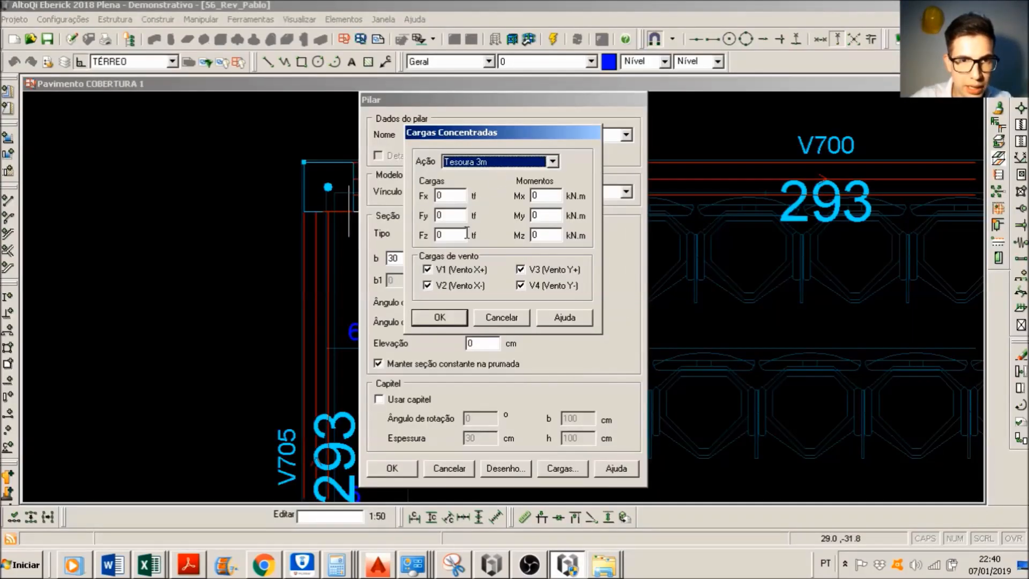
drag(461, 234, 361, 201)
key(alt+Tab)
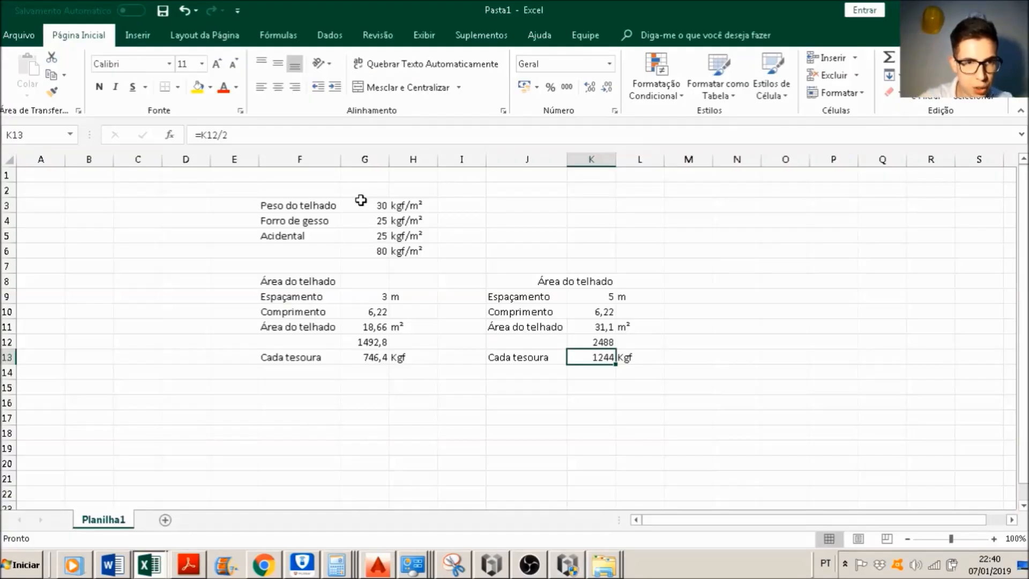
key(alt+Tab)
text(74)
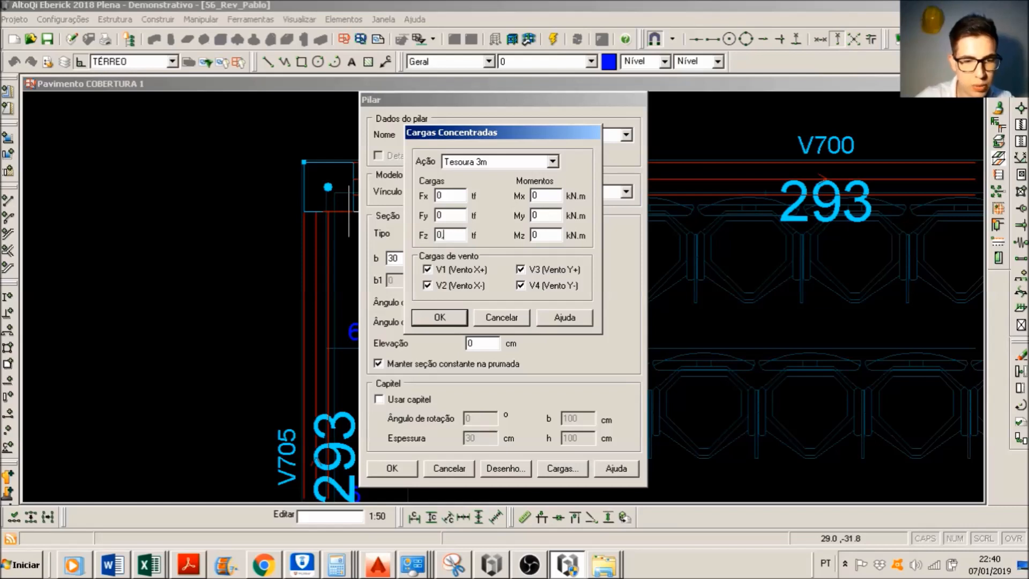
drag(464, 235, 37, 156)
text(0.75)
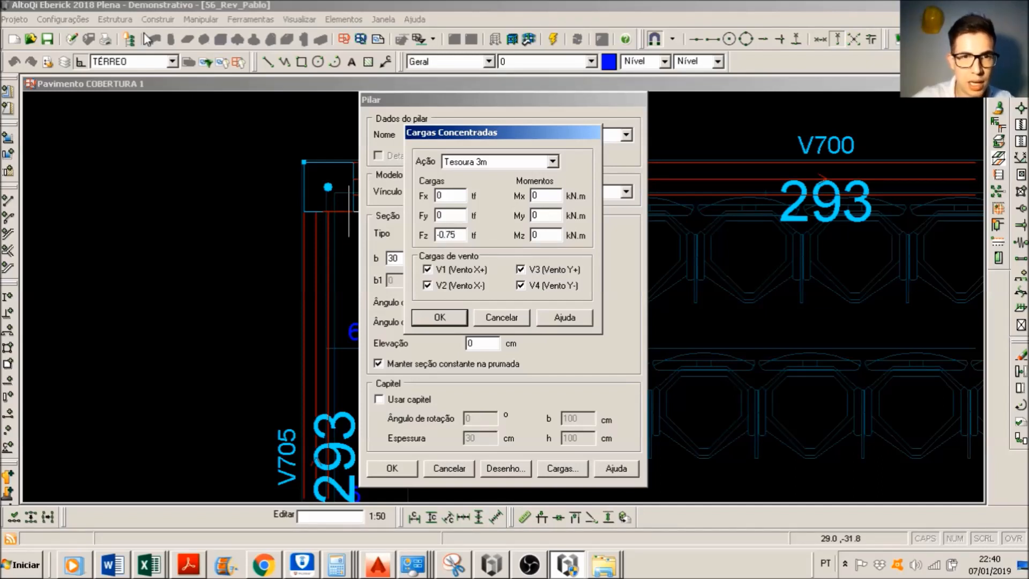
Step: Set Fz of the Tesoura 5m action on column P1 to -1.25 tf and save the column
click(542, 162)
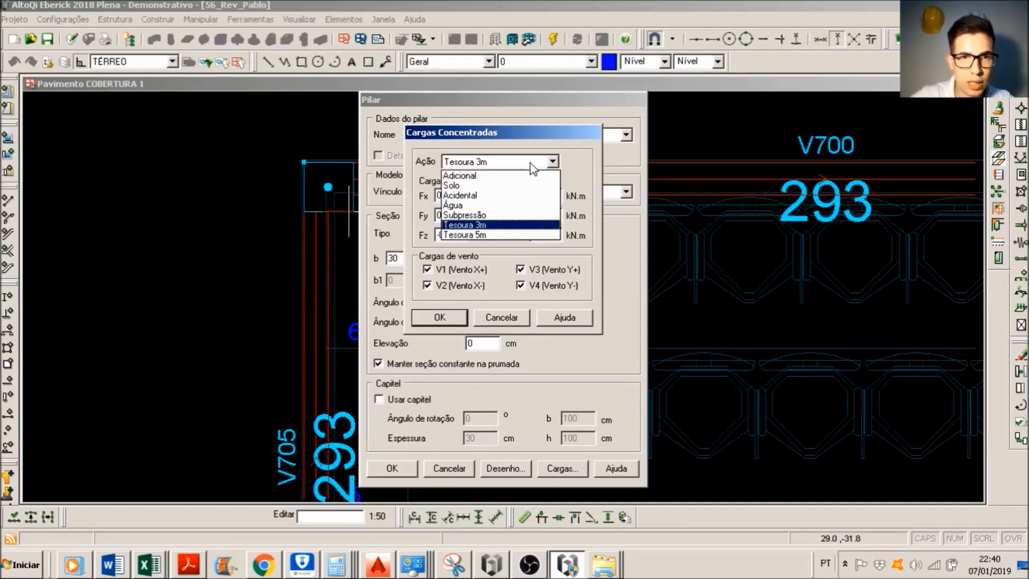
click(478, 236)
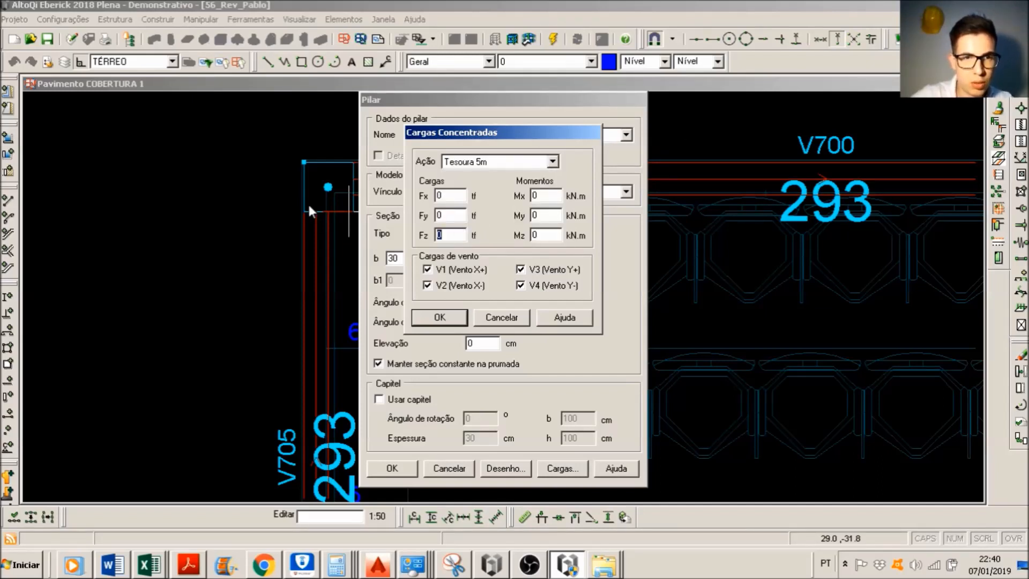
key(alt+Tab)
key(alt+Tab)
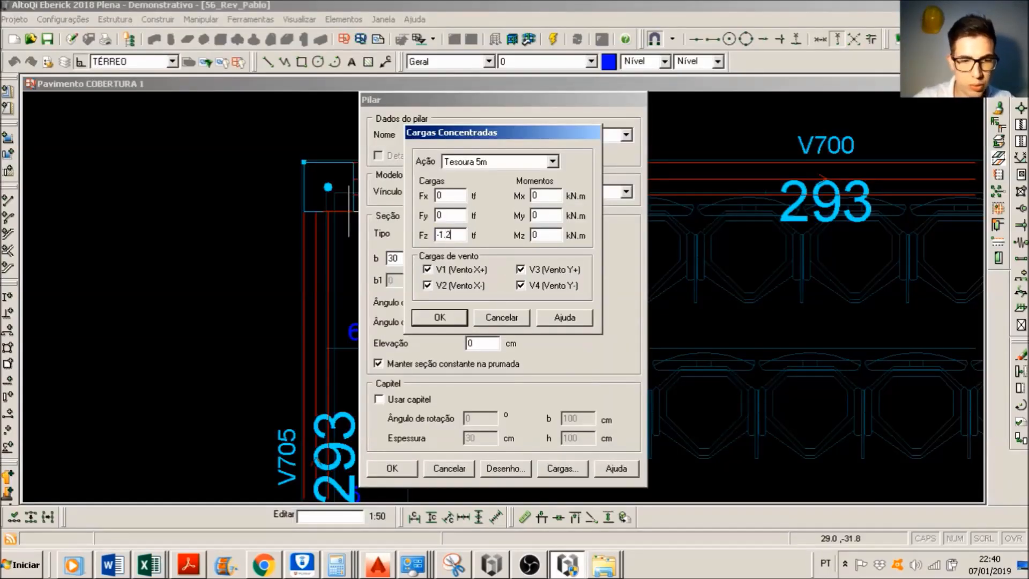
click(455, 316)
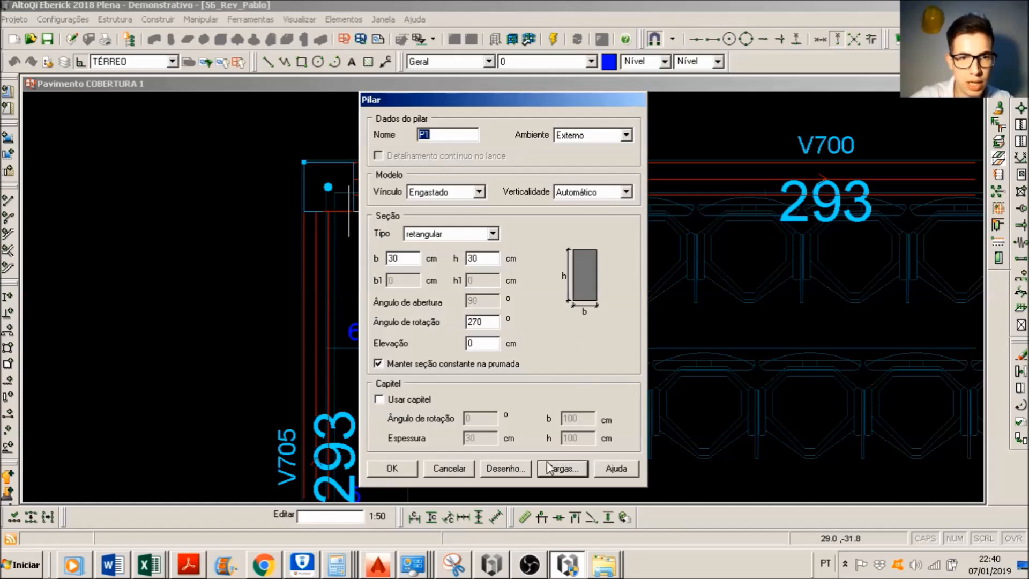
click(405, 470)
Step: Check the load drawn at column P1 and compare its Tesoura 3m and Tesoura 5m concentrated loads
scroll(408, 411, down, 1)
scroll(394, 322, up, 1)
scroll(377, 236, down, 1)
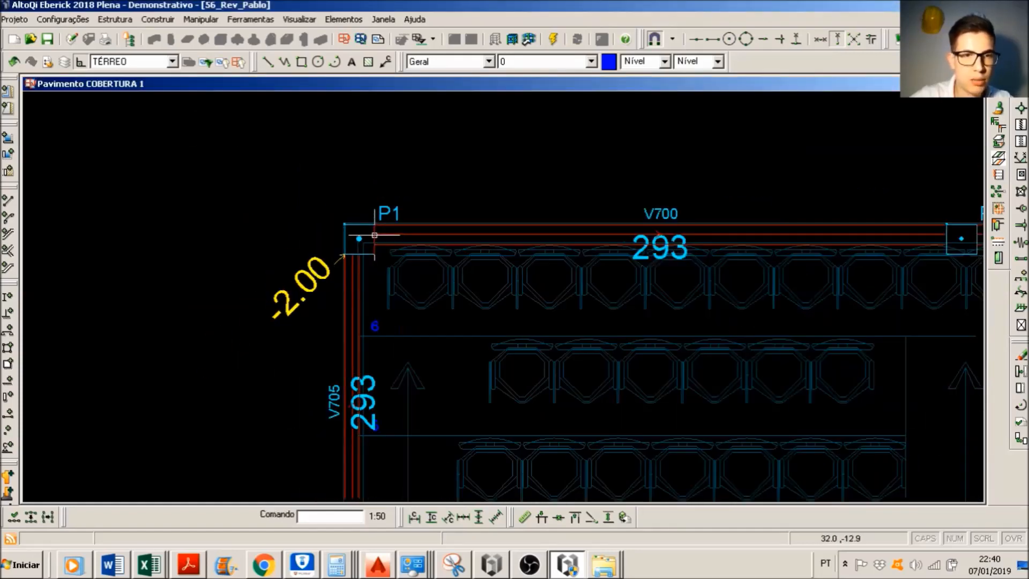
double_click(381, 215)
click(561, 468)
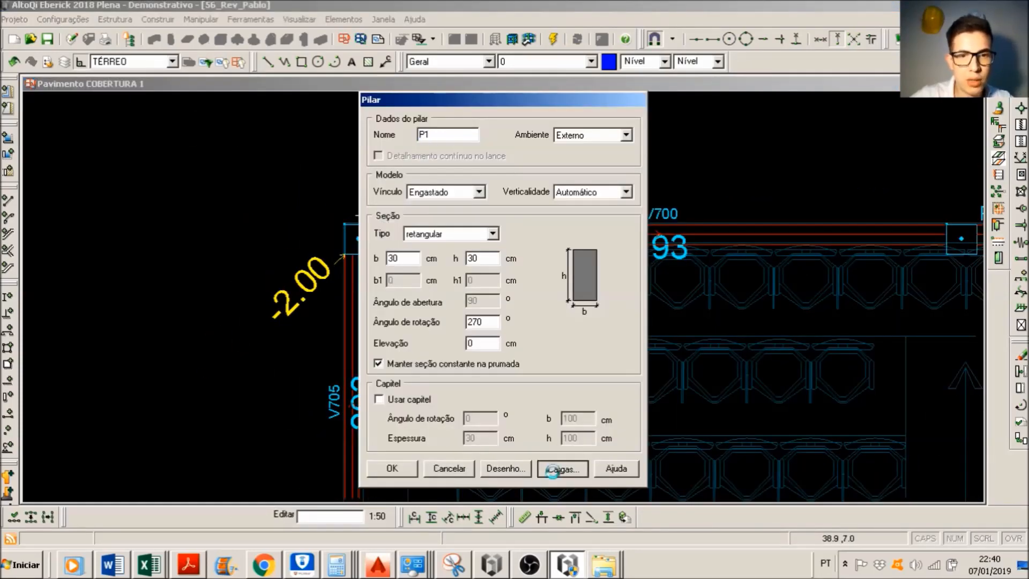
click(523, 162)
click(479, 235)
click(504, 163)
click(478, 235)
click(497, 163)
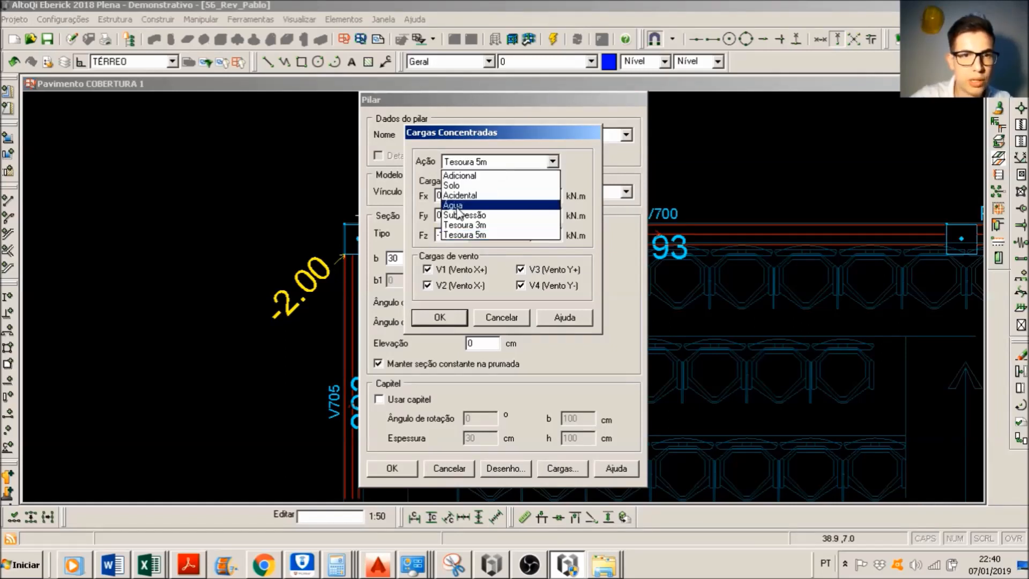
click(467, 225)
click(508, 163)
click(472, 236)
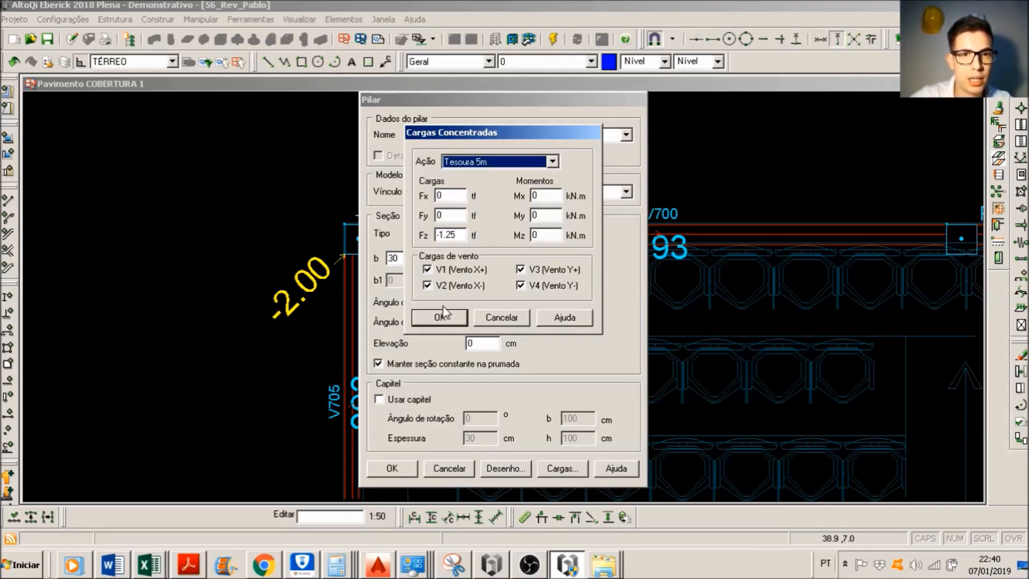
click(439, 317)
click(392, 469)
Step: Review the Tesoura 3m and Tesoura 5m definitions in the Tesoura Metálica action group of the project's Ações settings
click(62, 20)
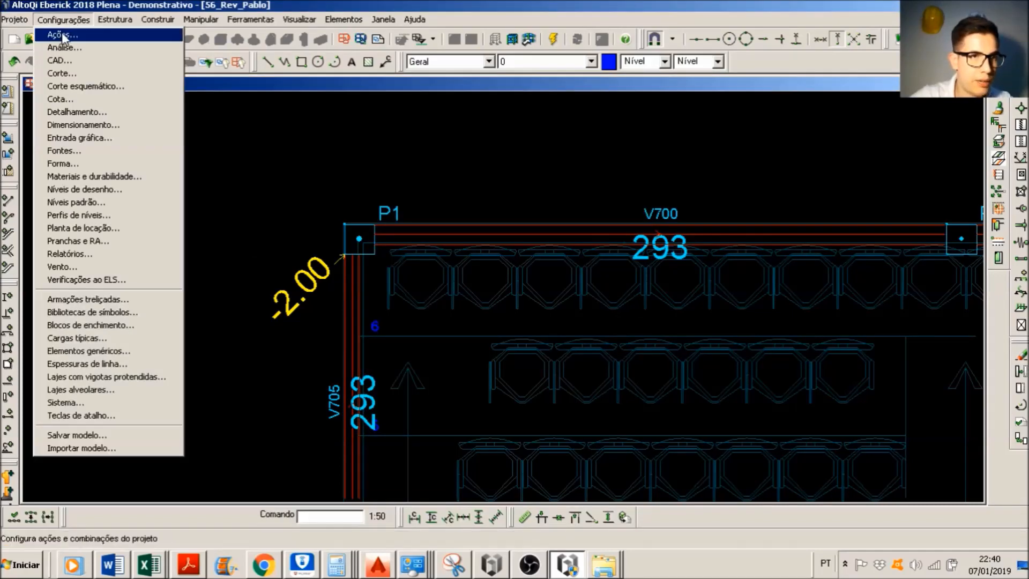
click(54, 35)
click(304, 208)
click(335, 208)
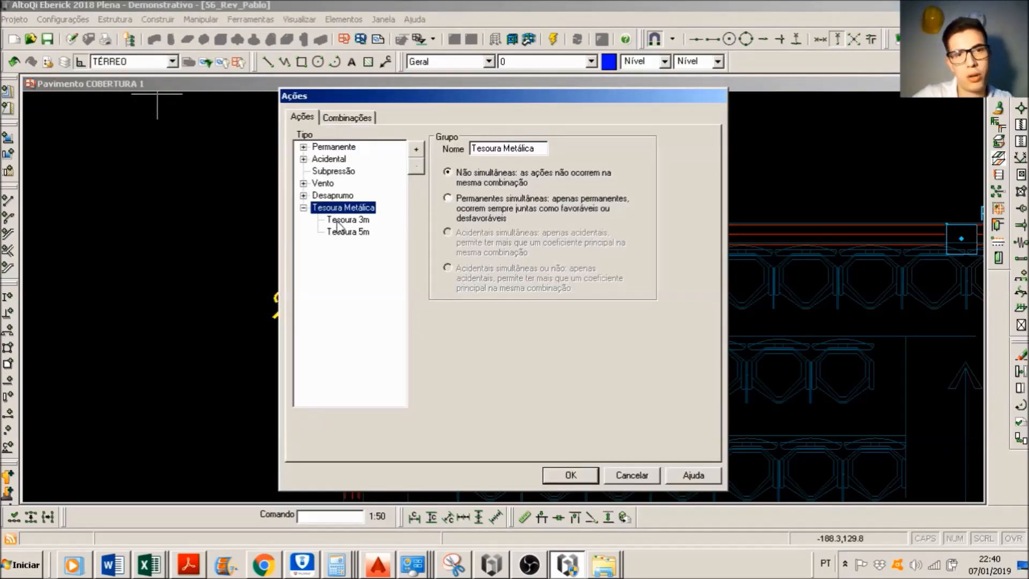
click(343, 220)
click(363, 232)
click(363, 220)
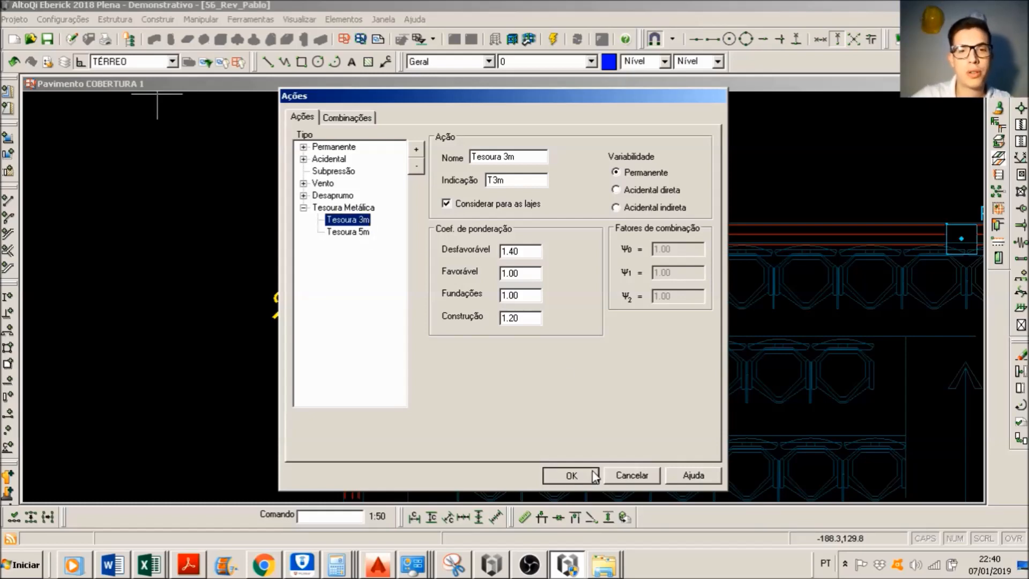
click(571, 475)
scroll(466, 289, down, 2)
scroll(324, 233, up, 3)
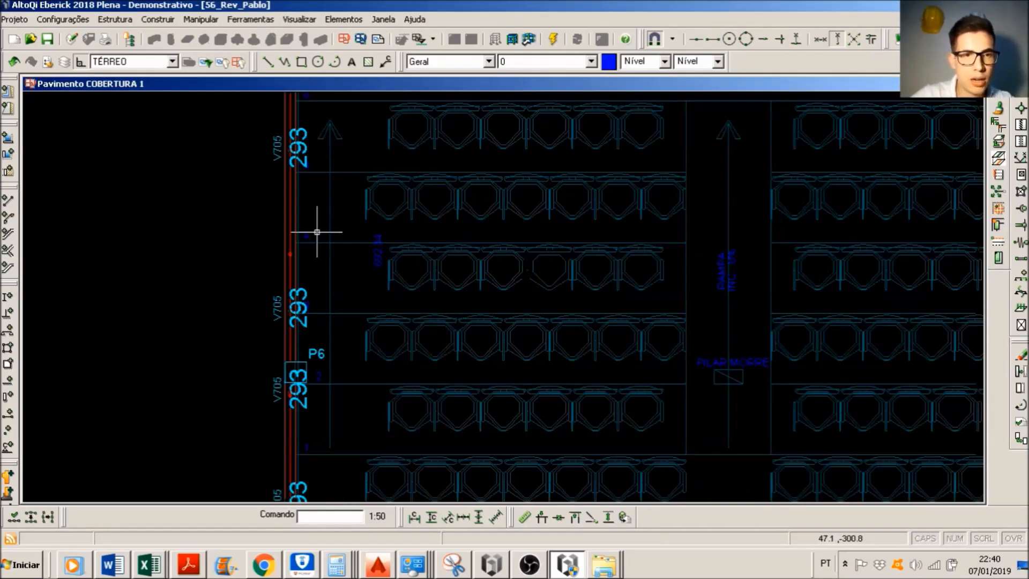
scroll(298, 241, up, 3)
double_click(275, 271)
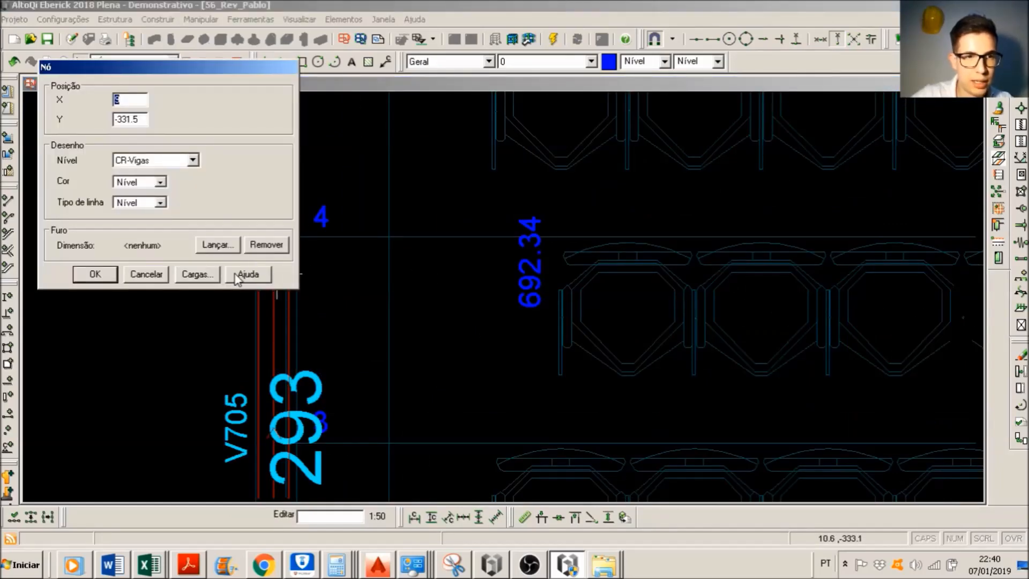
key(Escape)
Step: Open the concentrated loads of the beam V705 node between P1 and P6 and choose the Tesoura 3m action
scroll(340, 258, down, 3)
middle_drag(320, 114, 406, 249)
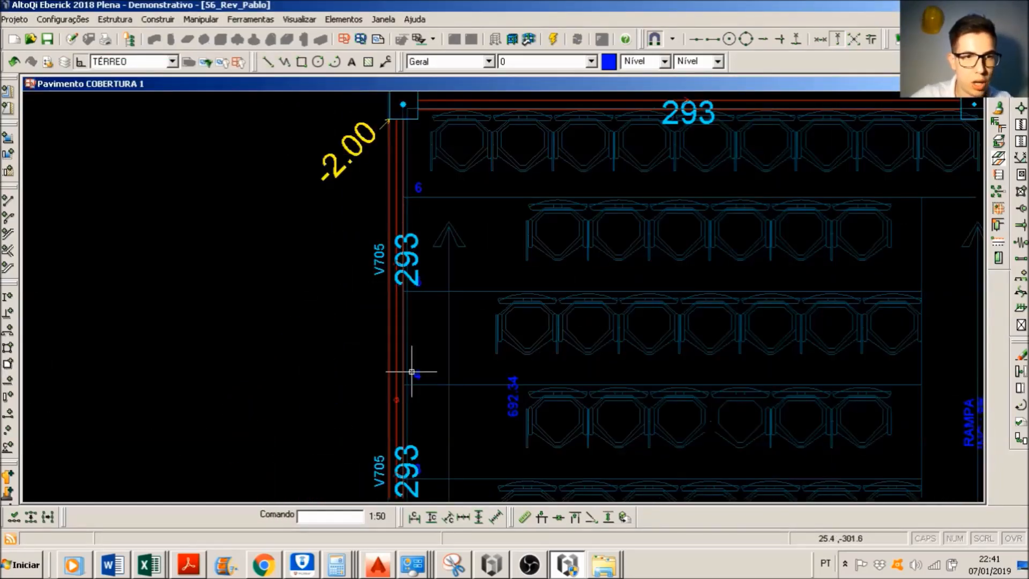
scroll(407, 369, up, 2)
click(390, 432)
double_click(390, 432)
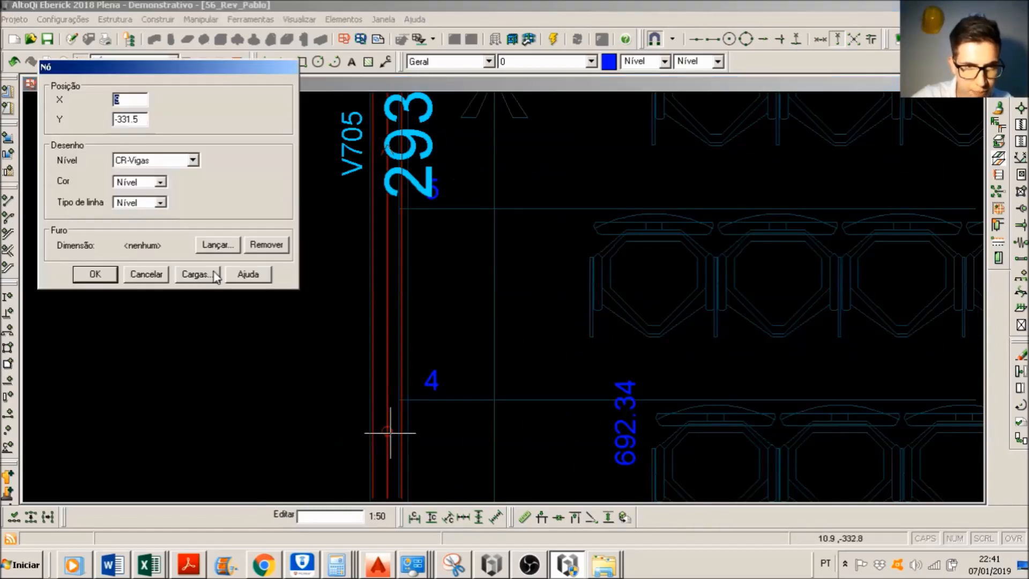
click(201, 274)
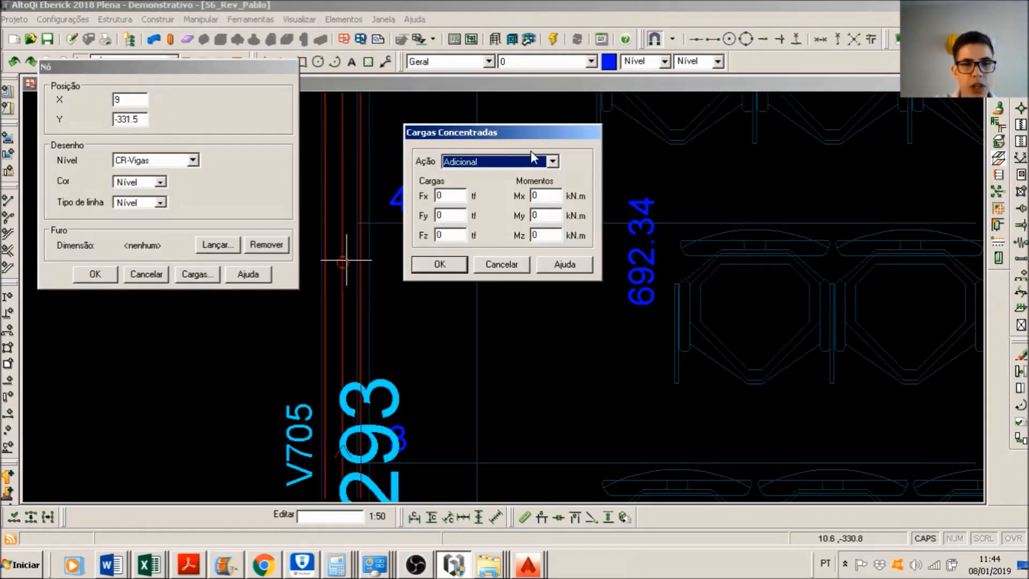
click(530, 159)
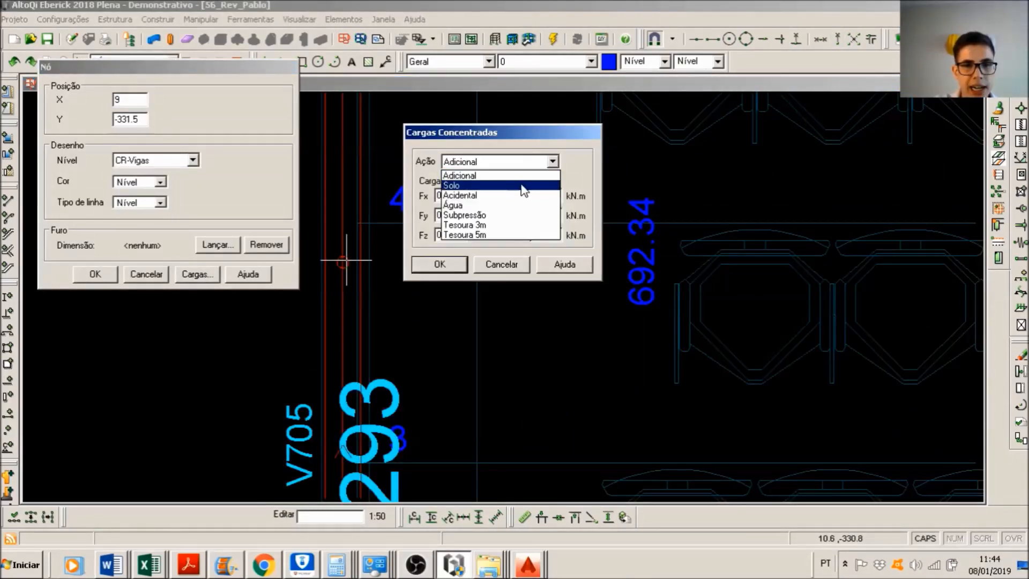
click(485, 236)
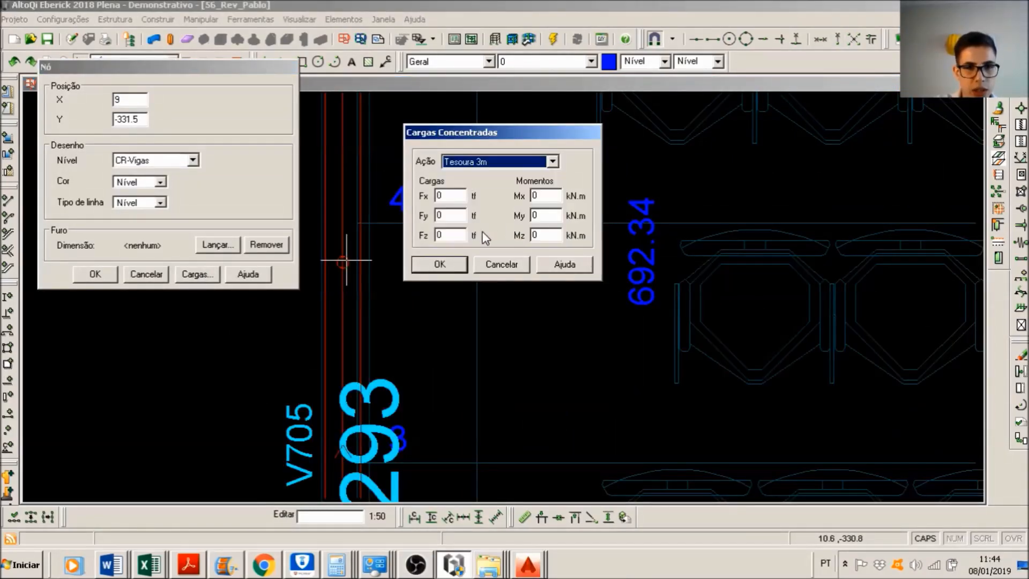
double_click(449, 235)
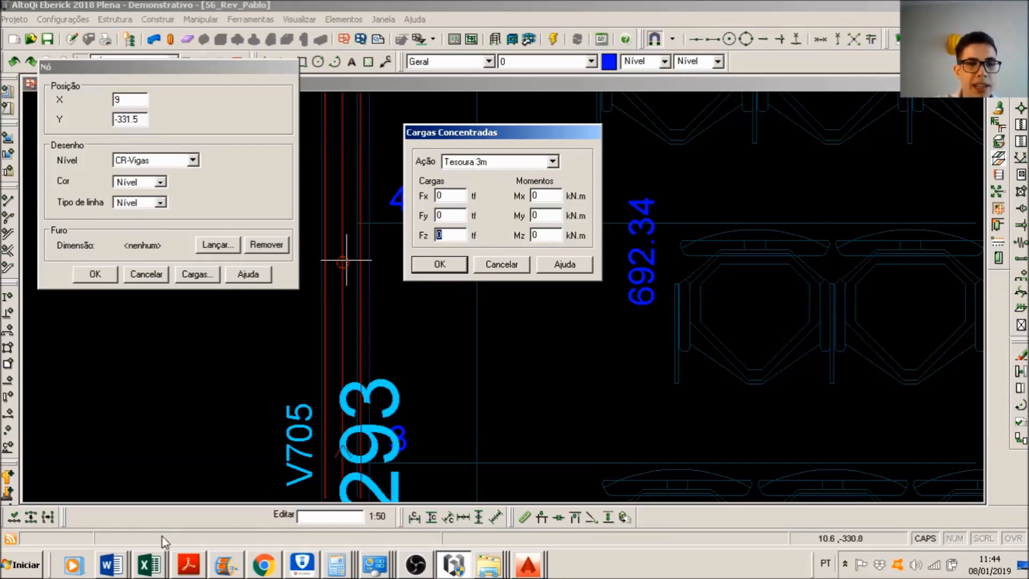
Step: In Excel, clear the 3 m spacing's Cada tesoura label, value and Kgf unit in F13:H13
key(alt+Tab)
drag(354, 357, 268, 358)
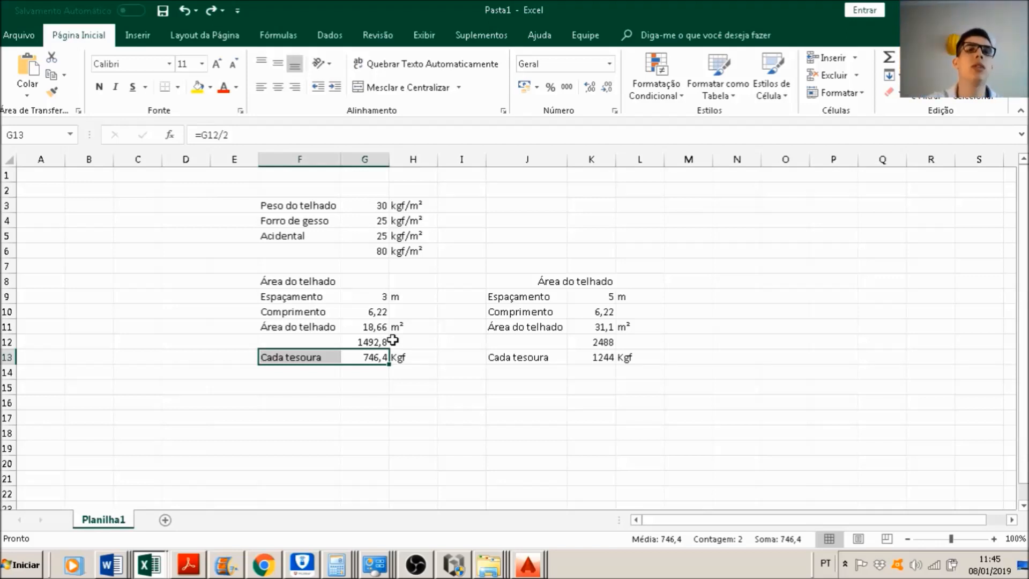
key(Delete)
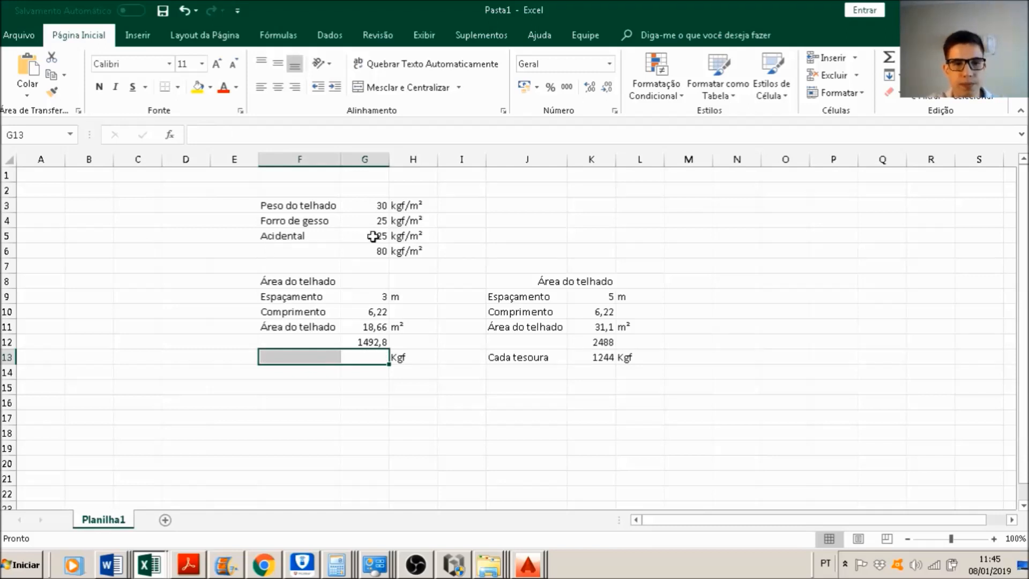
click(400, 357)
key(Delete)
Step: Back in Eberick, set the V705 node's Tesoura 3m load Fz to -1.5 tf and save the node
key(alt+Tab)
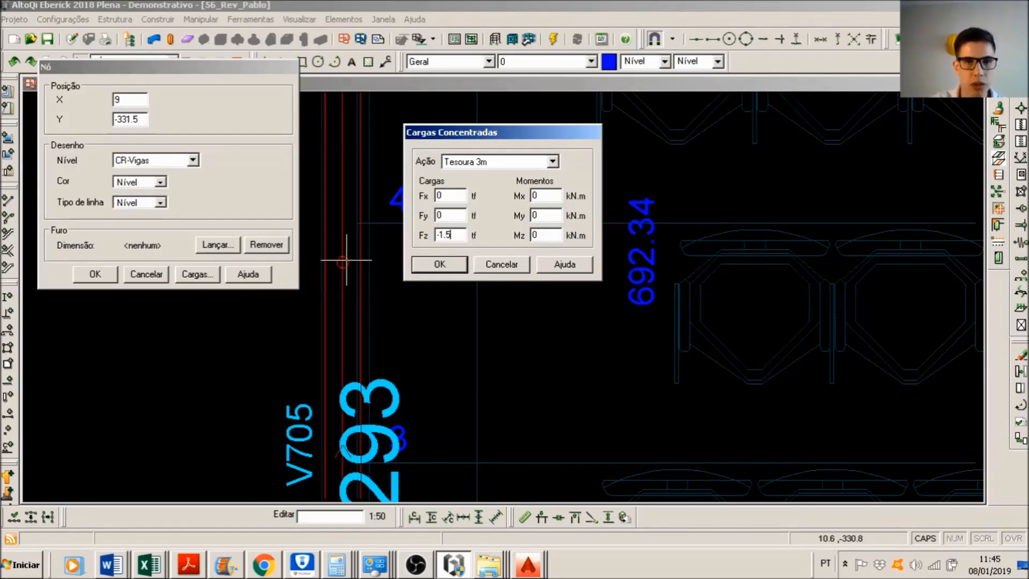
click(439, 264)
click(95, 274)
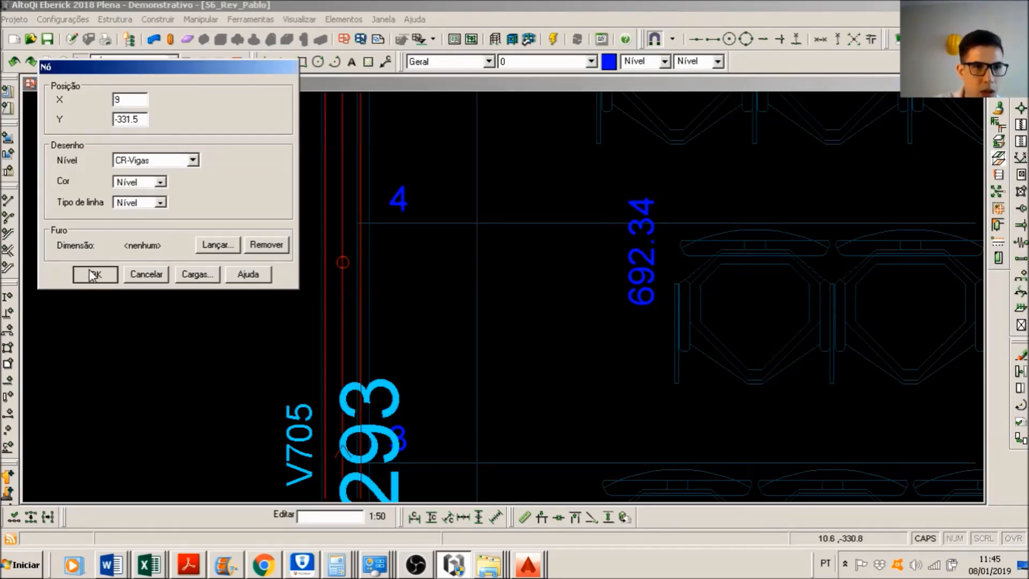
Step: Set the Tesoura 5m load Fz to -2.5 tf on the V705 node just below P6, based on Excel's 2488, and save the node
scroll(306, 344, up, 3)
click(364, 375)
scroll(365, 375, up, 2)
click(359, 373)
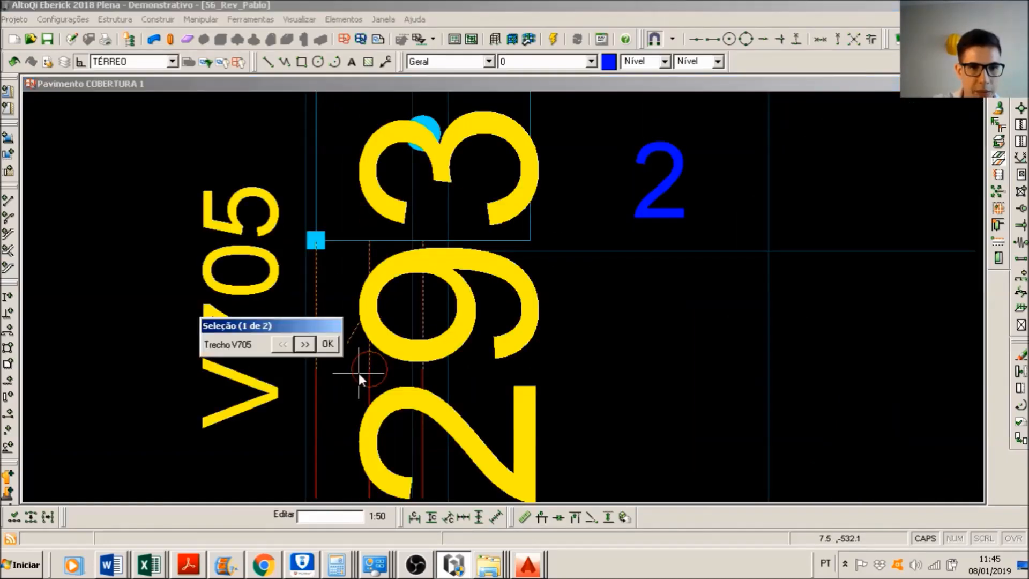
click(305, 344)
click(327, 344)
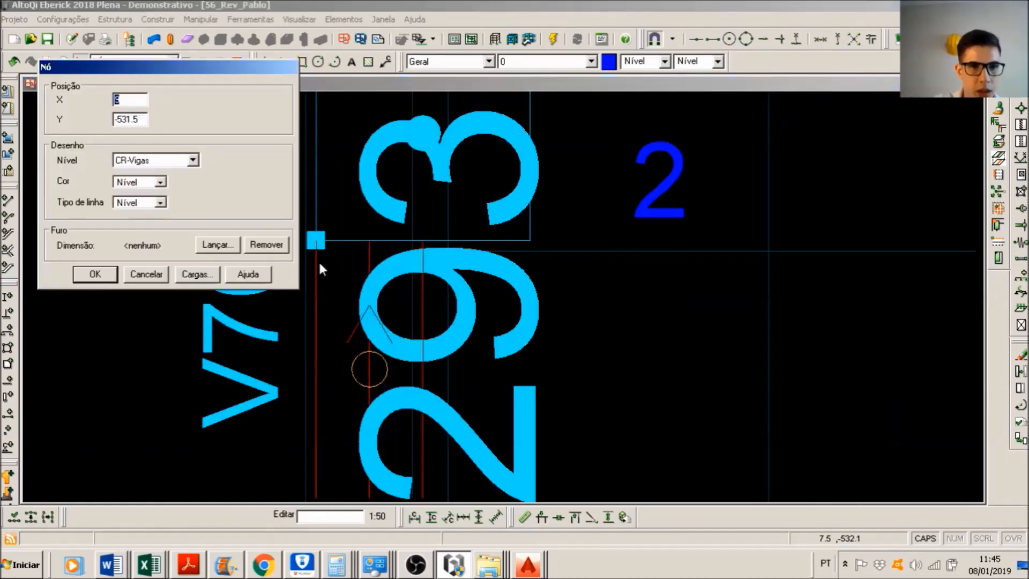
click(196, 273)
click(461, 163)
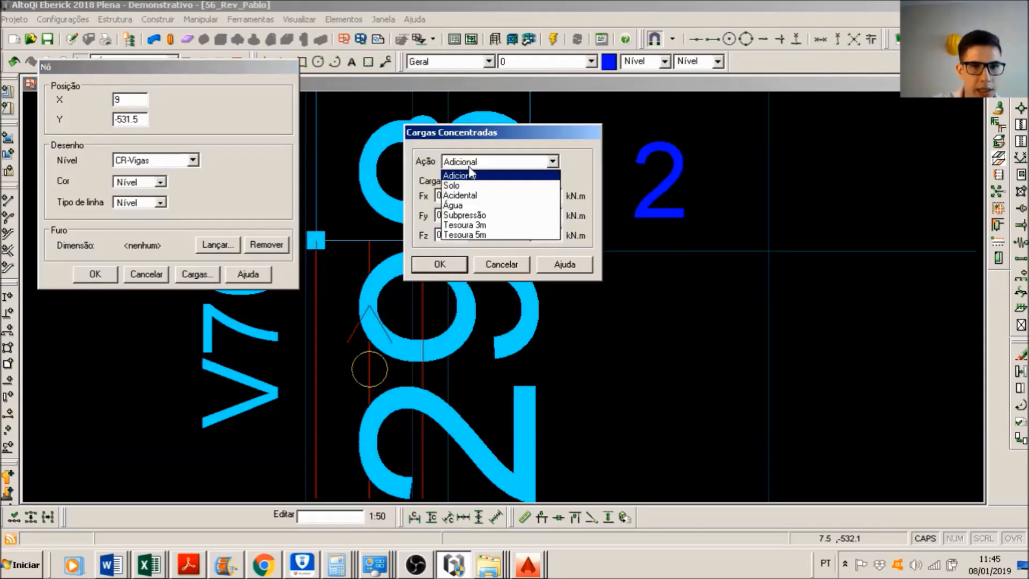
click(482, 236)
key(alt+Tab)
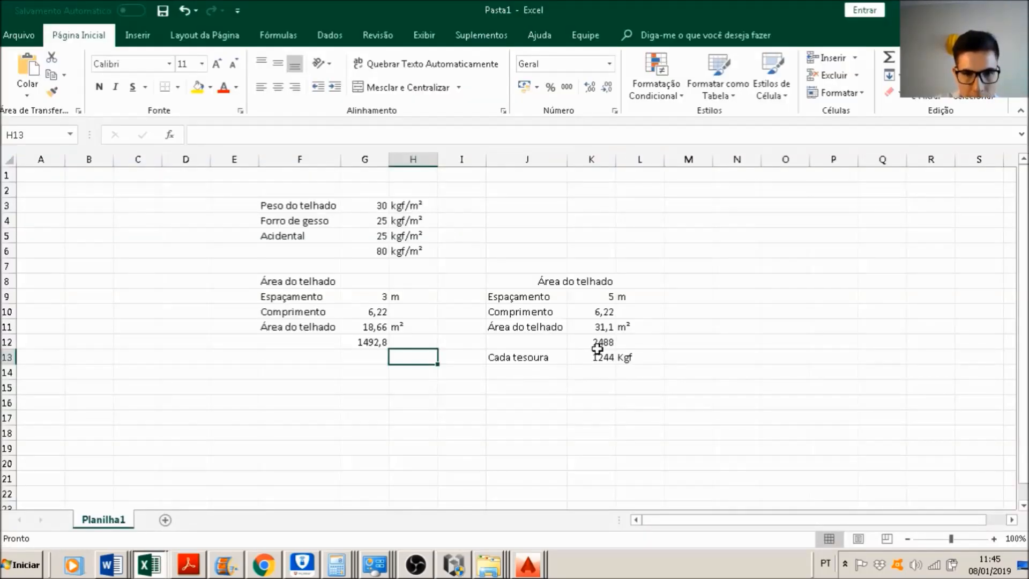
key(alt+Tab)
text(-2.5)
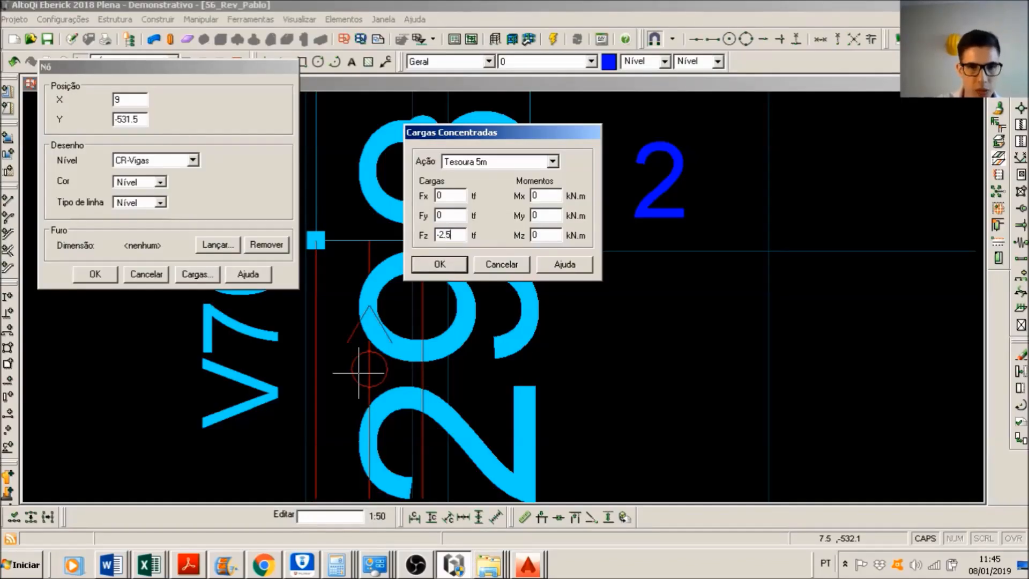
click(440, 264)
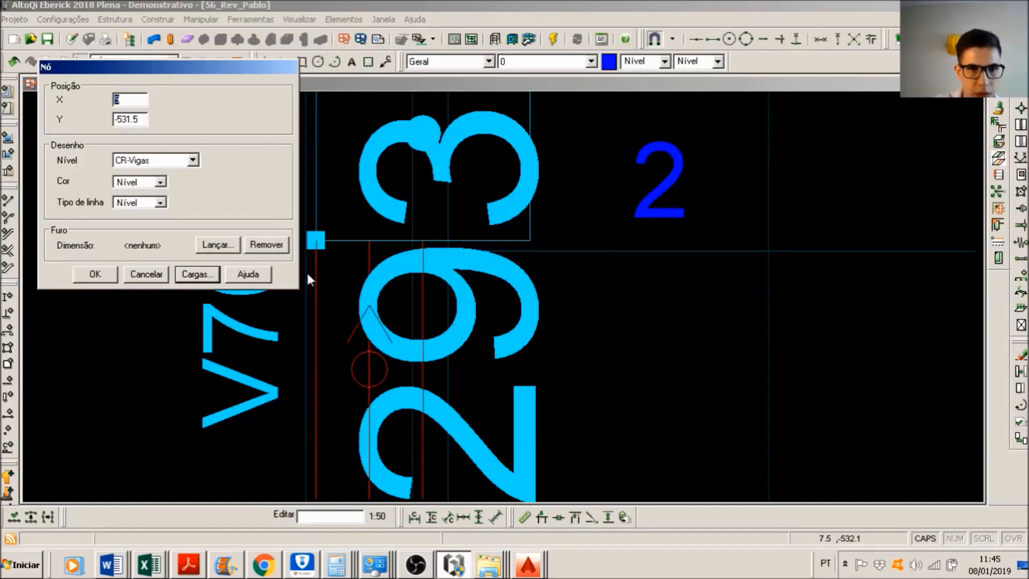
click(95, 274)
scroll(478, 324, down, 6)
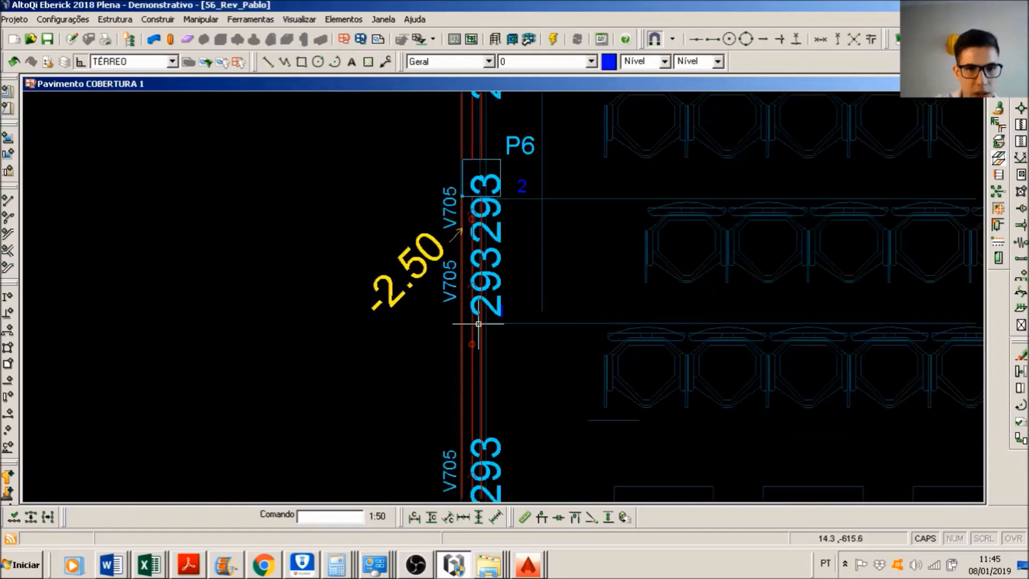
middle_drag(638, 149, 610, 259)
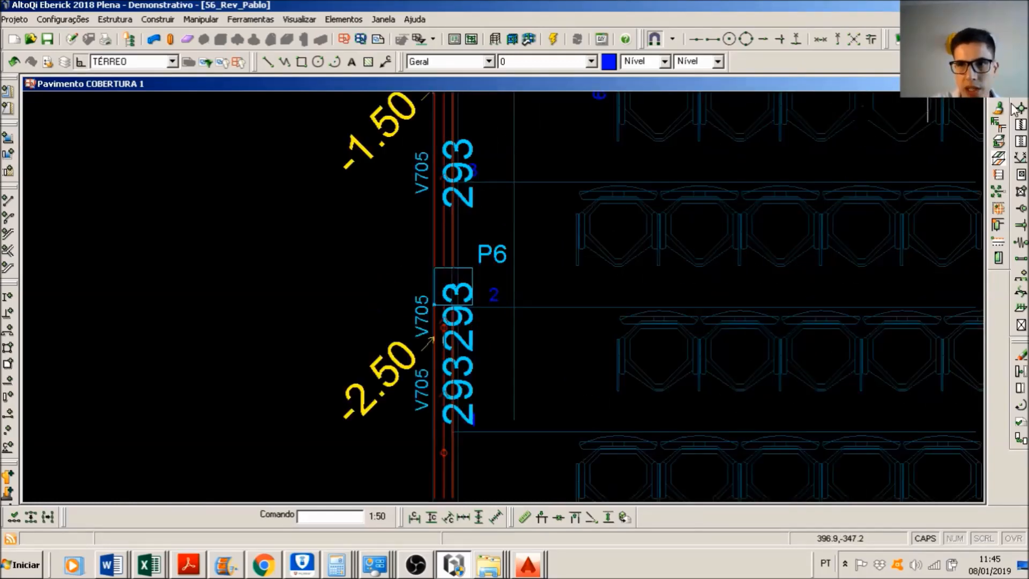
click(999, 109)
middle_drag(331, 109, 320, 193)
click(430, 160)
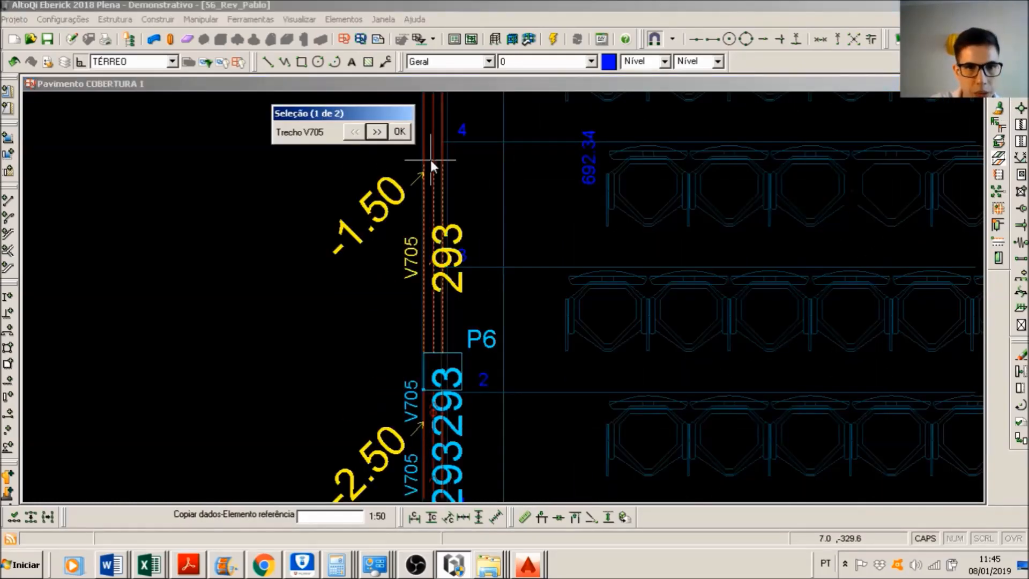
click(378, 132)
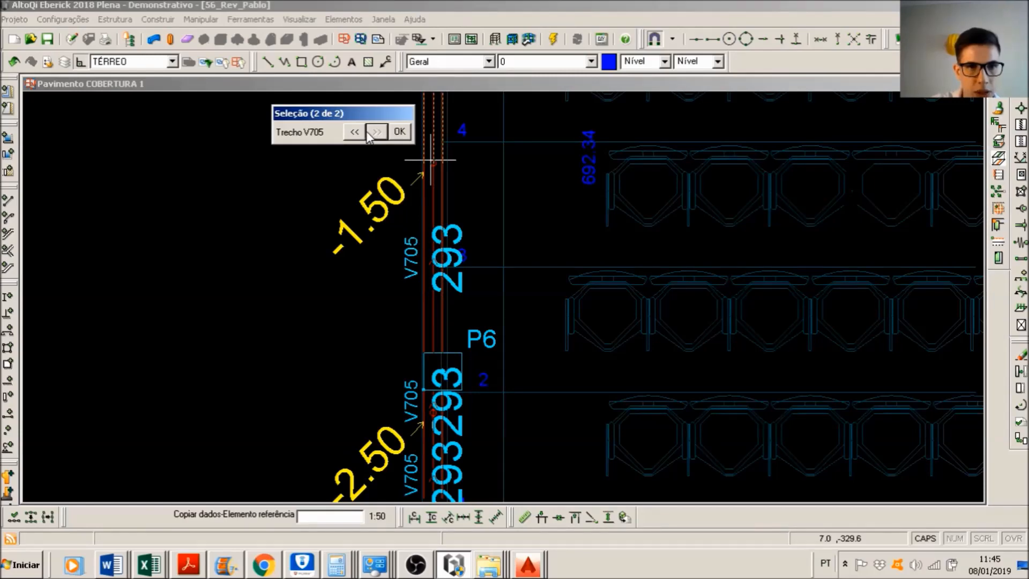
click(363, 131)
click(400, 132)
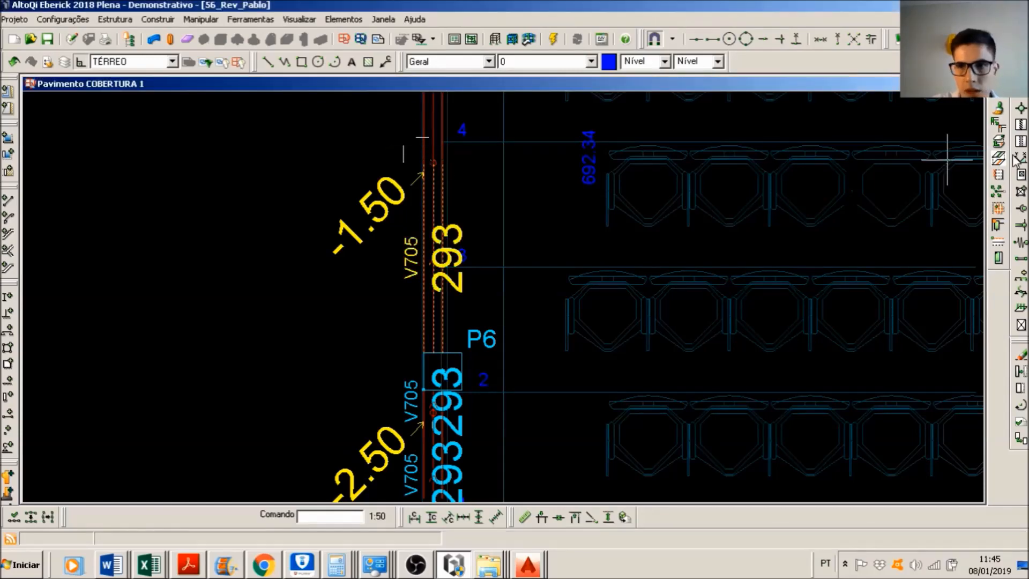
Step: Copy the Fz=-1.5 load data from the V705 node above P6 to the V705 node between P6 and P13
scroll(942, 115, down, 2)
scroll(820, 152, up, 1)
scroll(777, 172, up, 3)
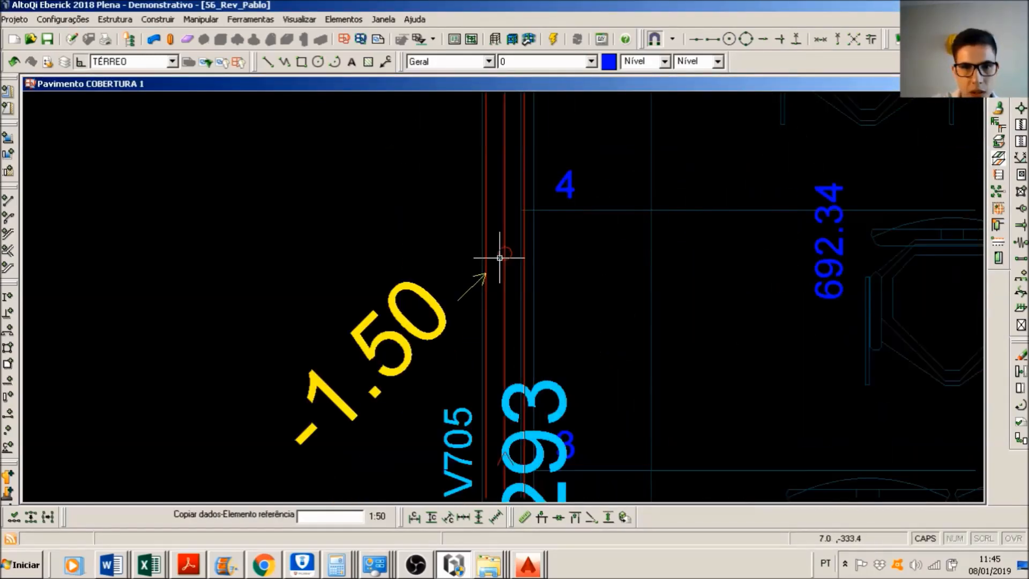
click(507, 250)
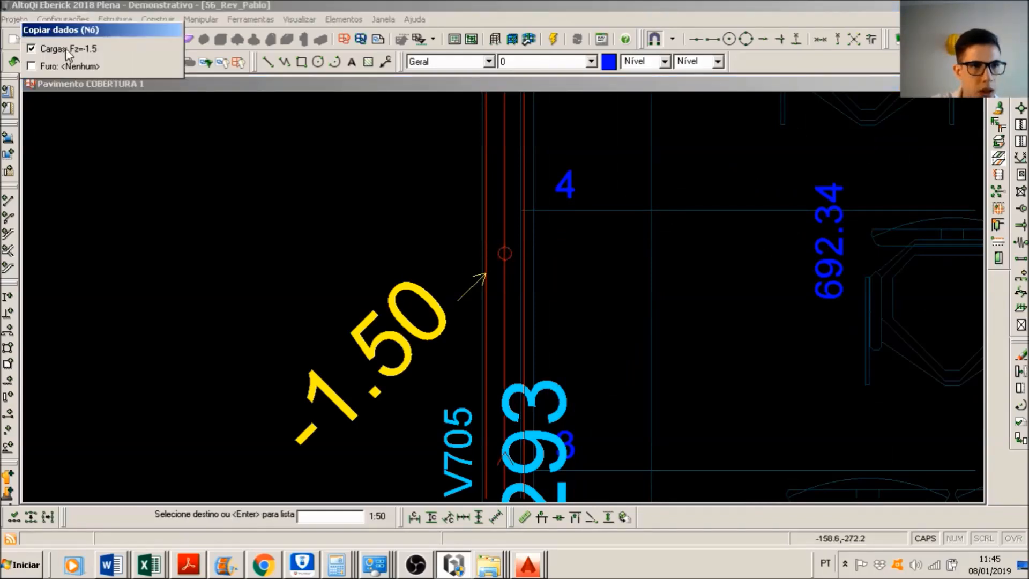
scroll(536, 343, down, 5)
drag(524, 349, 660, 420)
key(Return)
Step: Remove the two intermediate nodes of beam V706 between columns P8 and P15
scroll(719, 310, down, 3)
middle_drag(540, 300, 467, 294)
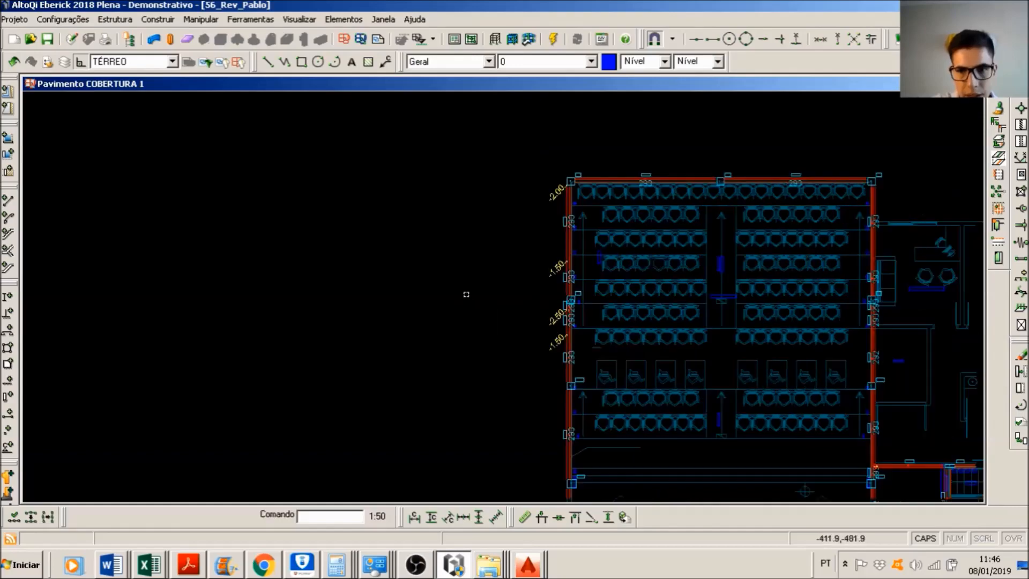
scroll(884, 241, up, 3)
scroll(858, 185, down, 1)
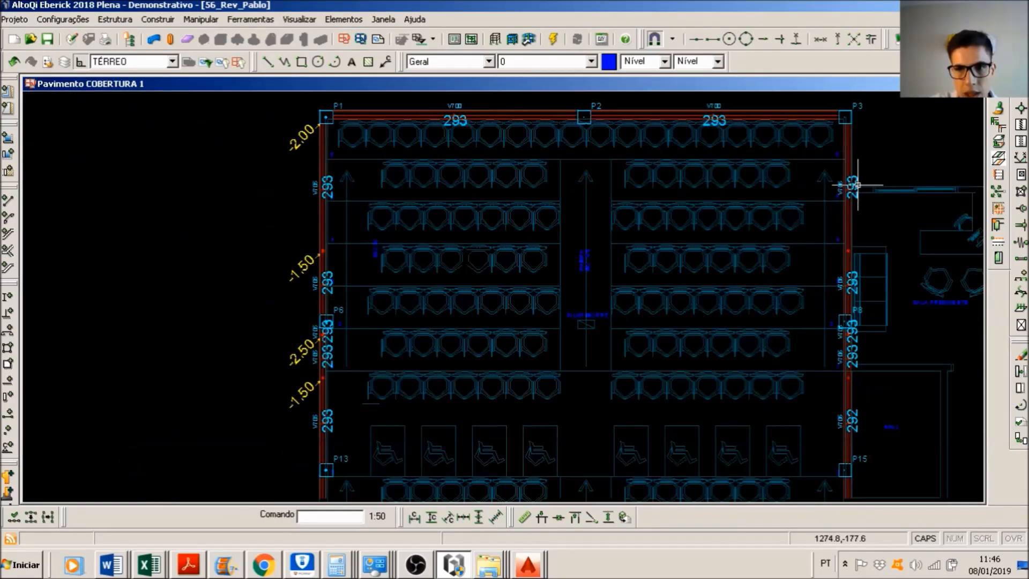
scroll(858, 185, up, 3)
drag(793, 223, 887, 363)
scroll(879, 373, down, 1)
middle_drag(863, 382, 746, 270)
middle_drag(763, 363, 746, 226)
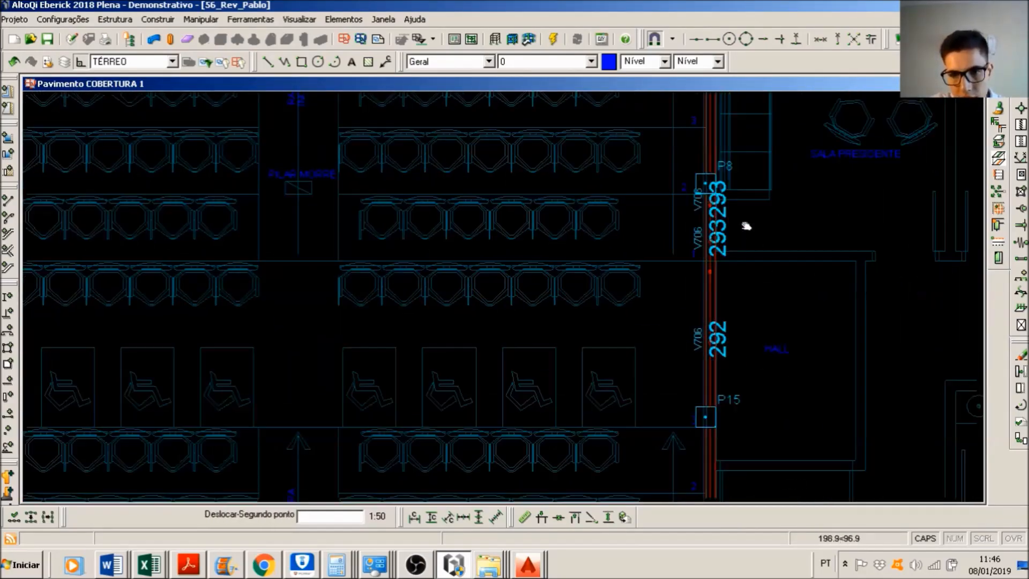
scroll(713, 268, up, 3)
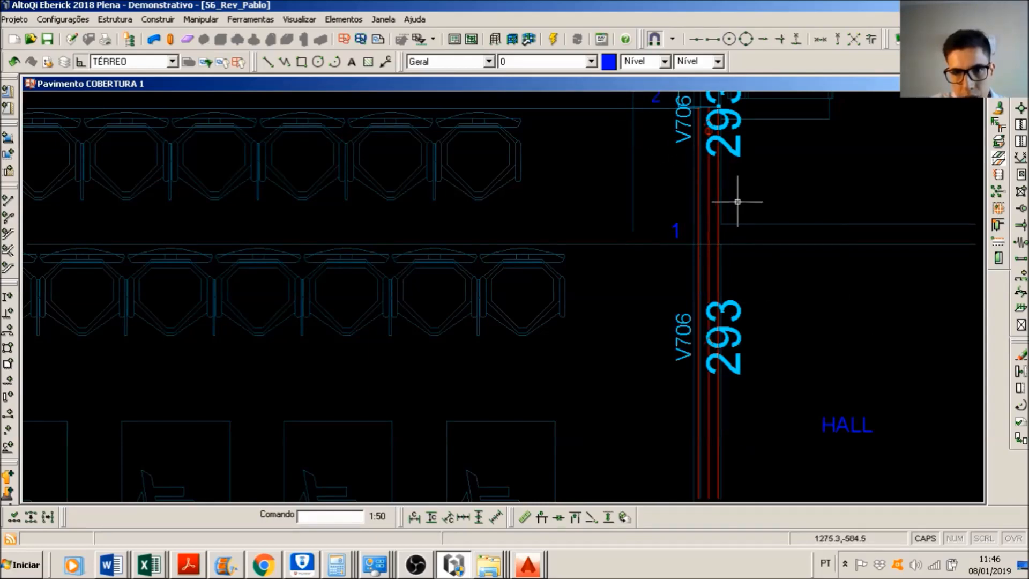
scroll(609, 120, up, 3)
scroll(536, 257, down, 3)
scroll(616, 207, down, 2)
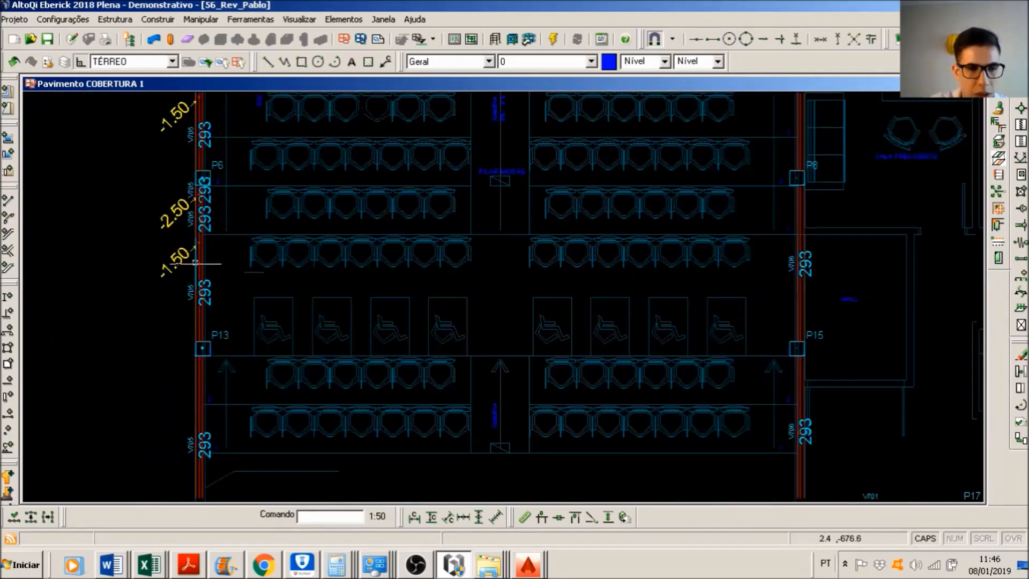
Step: Copy the -1.50 load node above P6 to beam V705 below P13, using the V705 edge at P1 as reference and the -1.50 node between P6 and P13 as destination
scroll(356, 257, up, 1)
scroll(398, 173, up, 1)
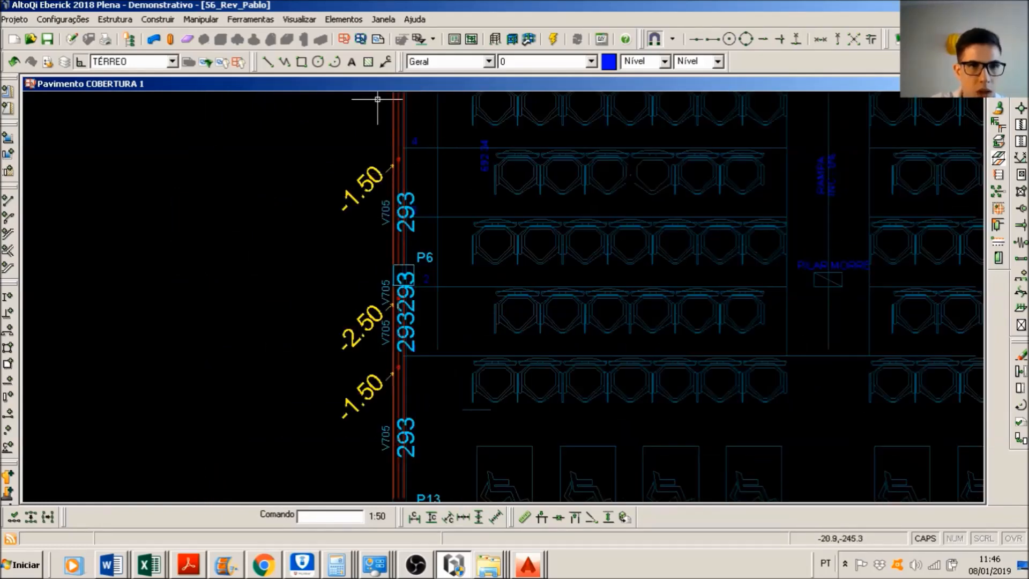
scroll(330, 115, up, 1)
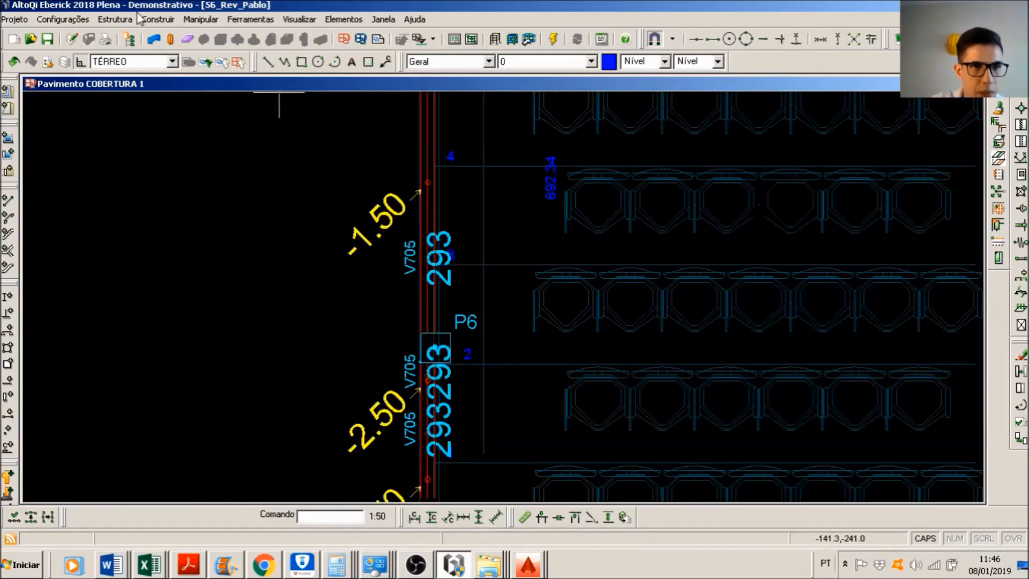
click(201, 20)
click(225, 131)
click(348, 127)
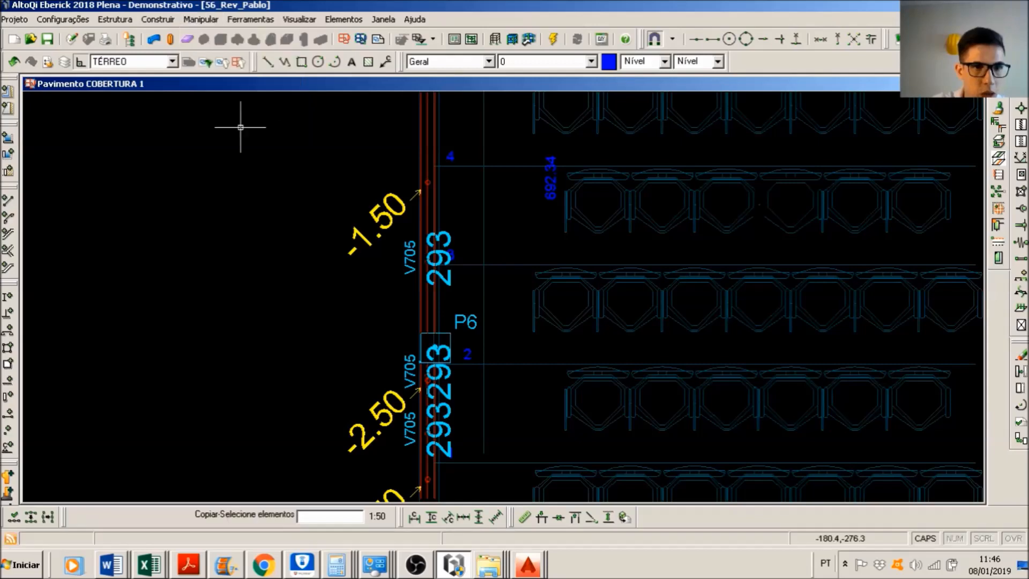
click(559, 225)
key(Return)
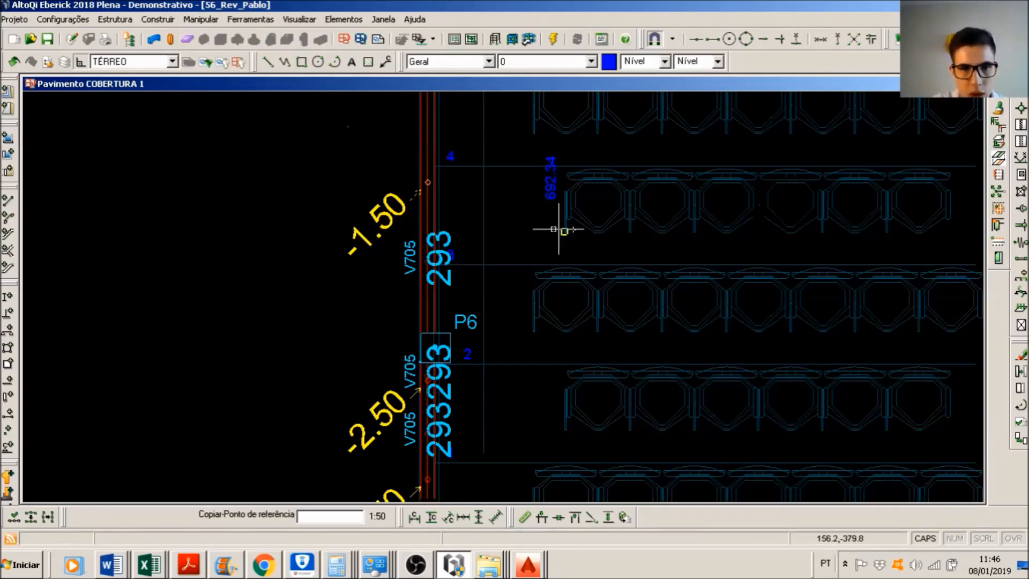
middle_drag(437, 180, 433, 291)
middle_drag(427, 151, 436, 244)
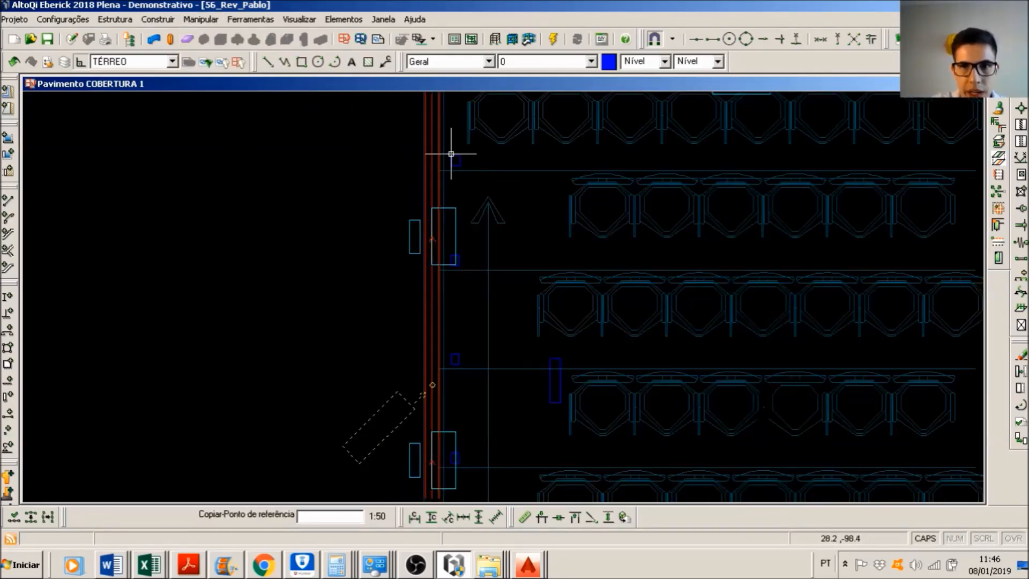
middle_drag(462, 144, 458, 195)
click(430, 142)
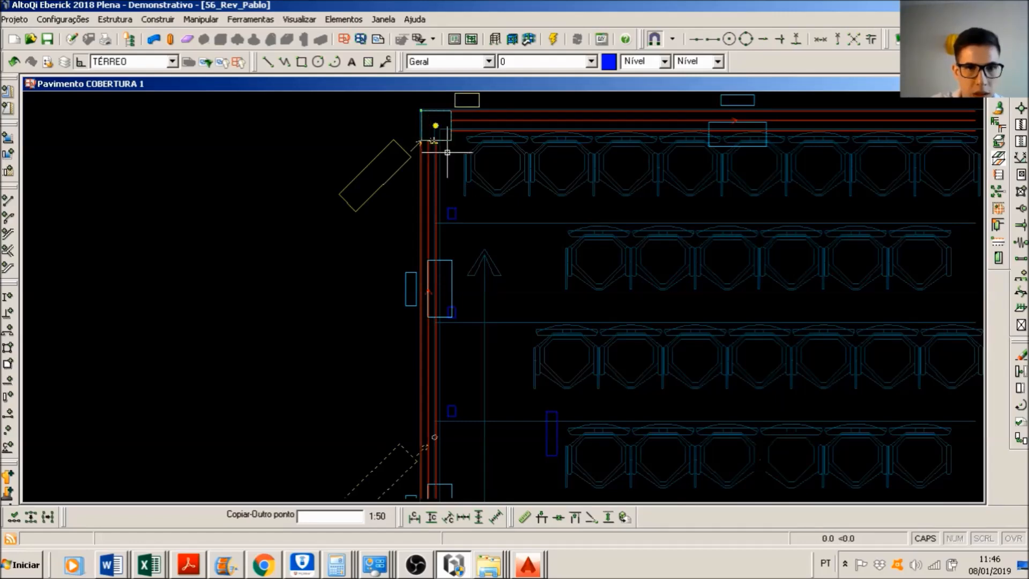
scroll(490, 278, down, 2)
middle_drag(523, 392, 530, 354)
scroll(530, 354, down, 1)
middle_drag(497, 424, 560, 229)
scroll(556, 243, up, 2)
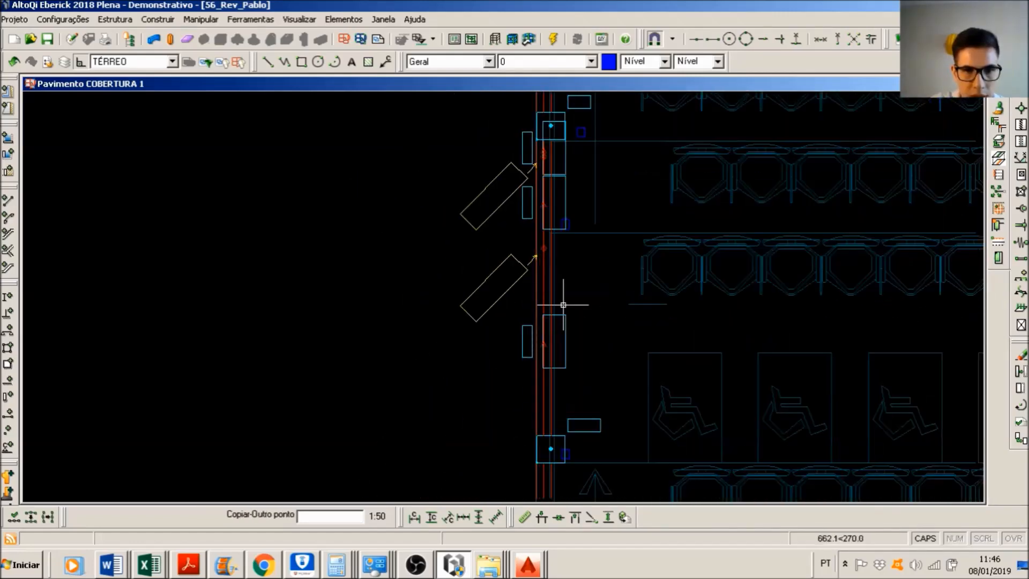
scroll(533, 244, up, 2)
click(522, 241)
scroll(522, 241, down, 2)
middle_drag(534, 284, 574, 168)
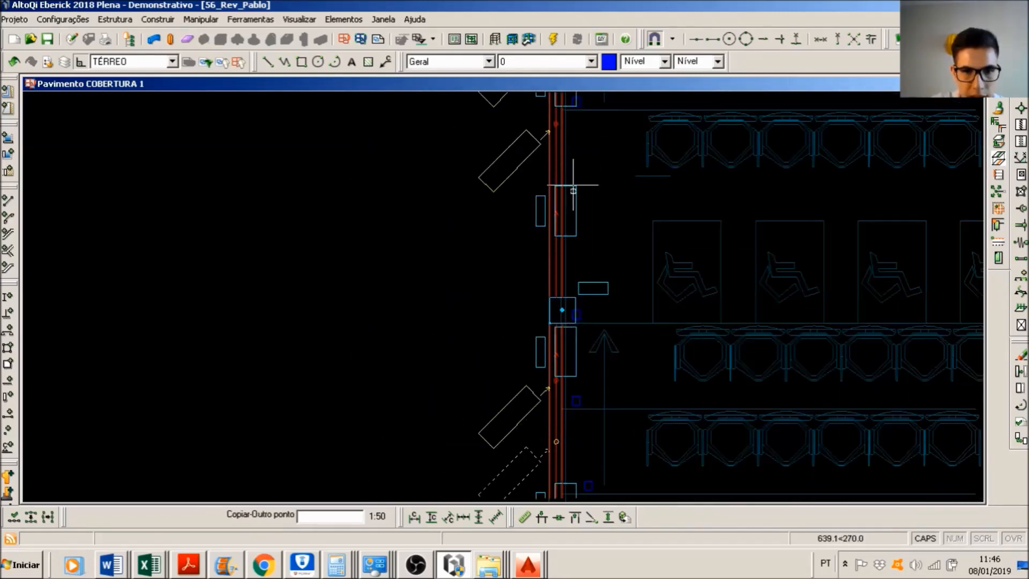
key(Escape)
scroll(460, 331, down, 2)
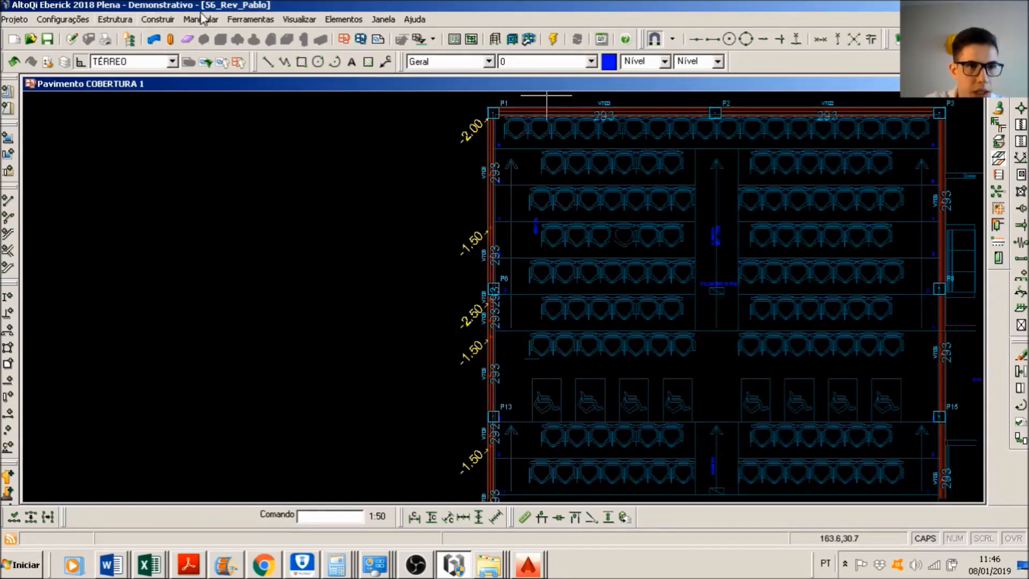
Step: Copy the three -1.50 load nodes and the -2.50 load node of beam V705 to the opposite beam V706, from column P1 to column P3
scroll(469, 466, up, 2)
drag(442, 417, 685, 462)
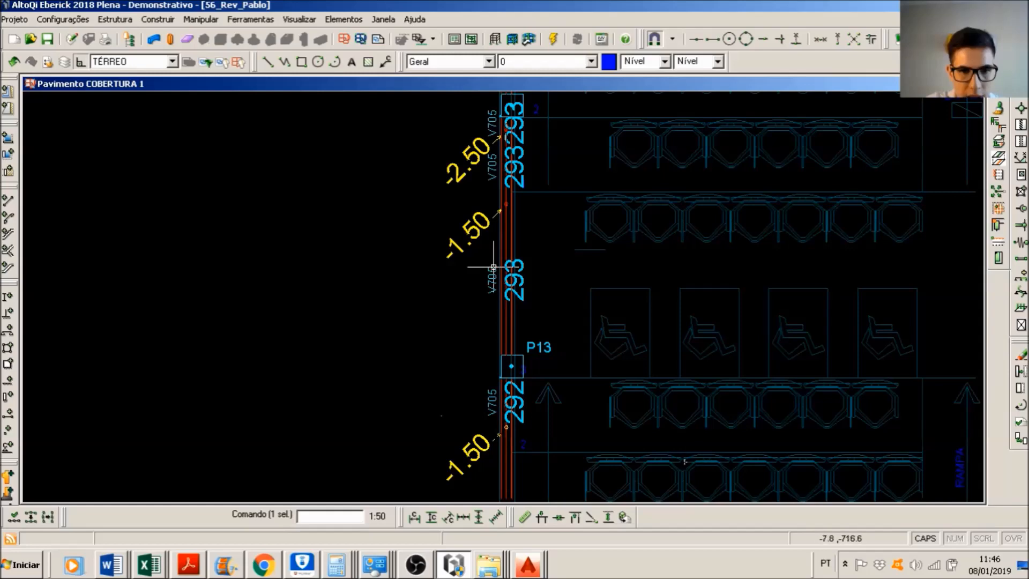
scroll(461, 128, up, 2)
drag(440, 147, 637, 201)
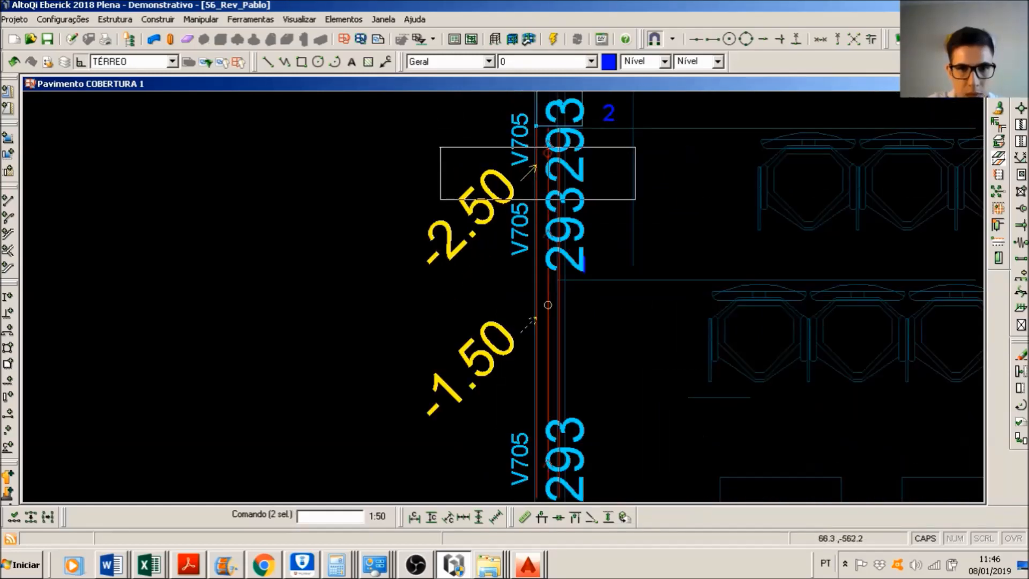
scroll(636, 199, down, 2)
middle_drag(622, 201, 521, 394)
middle_drag(485, 234, 474, 381)
drag(377, 328, 556, 399)
middle_drag(450, 164, 355, 128)
scroll(450, 218, up, 2)
scroll(467, 243, down, 4)
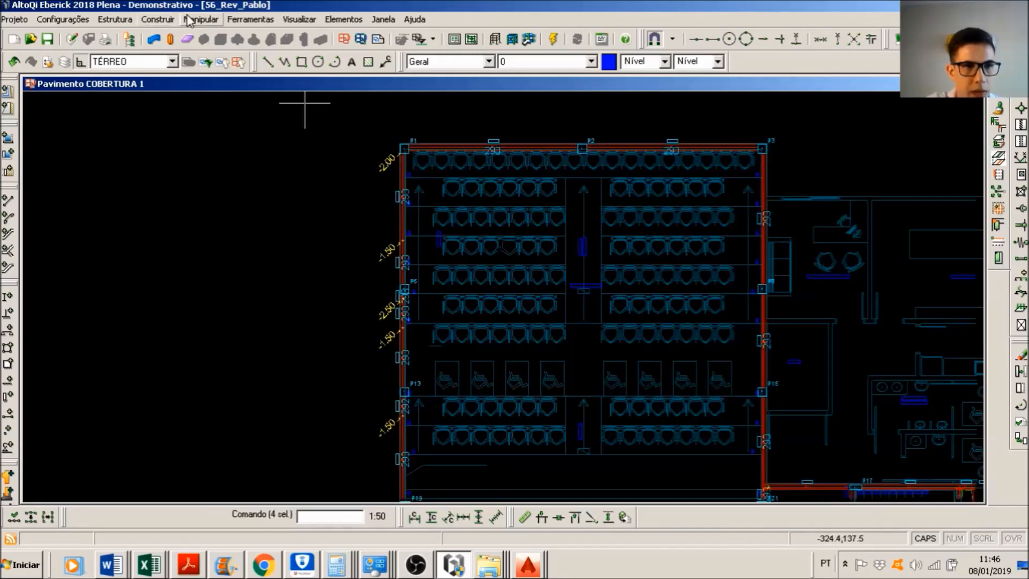
click(201, 19)
click(214, 133)
scroll(406, 137, up, 3)
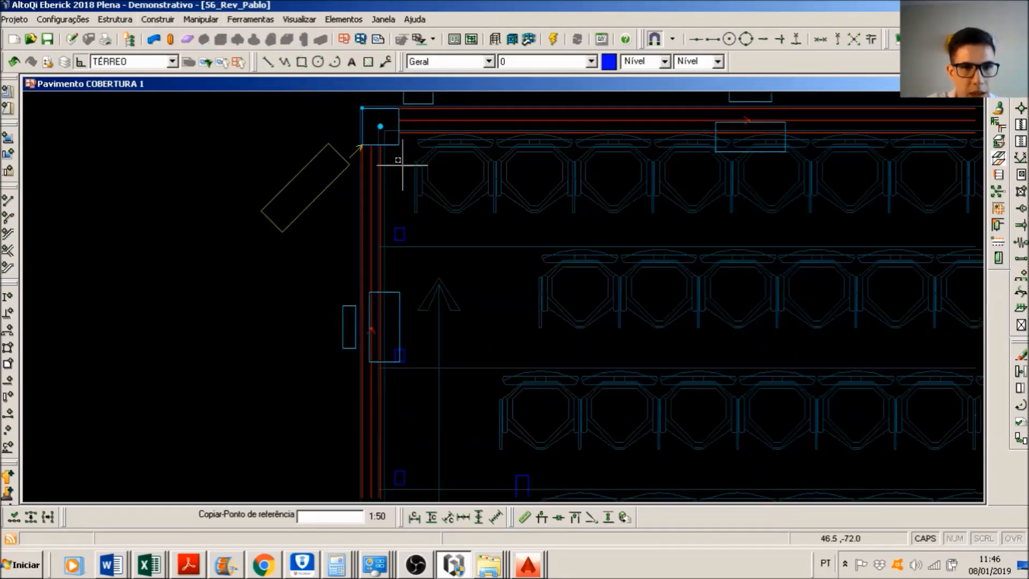
click(371, 143)
scroll(425, 248, down, 3)
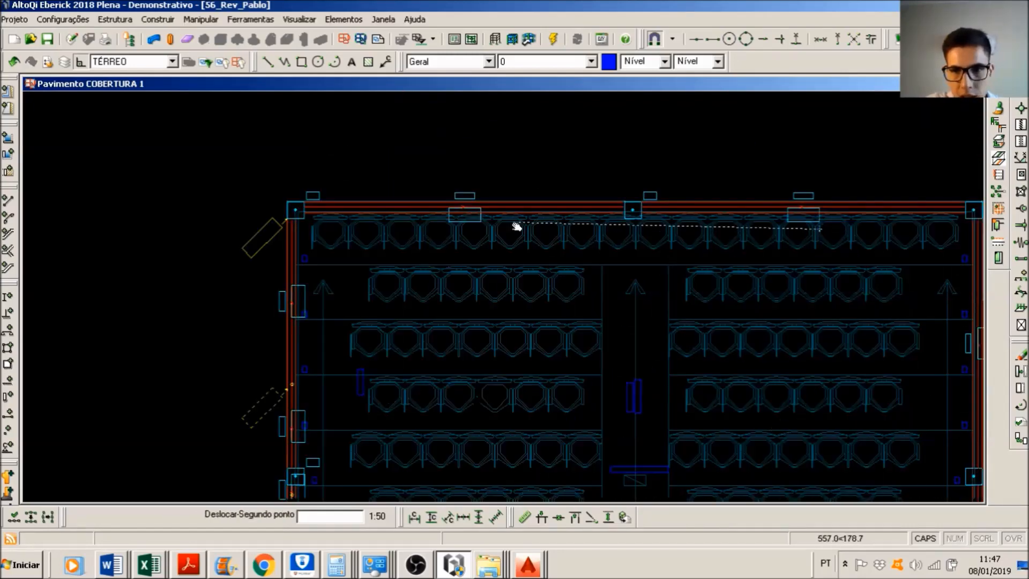
scroll(667, 200, up, 3)
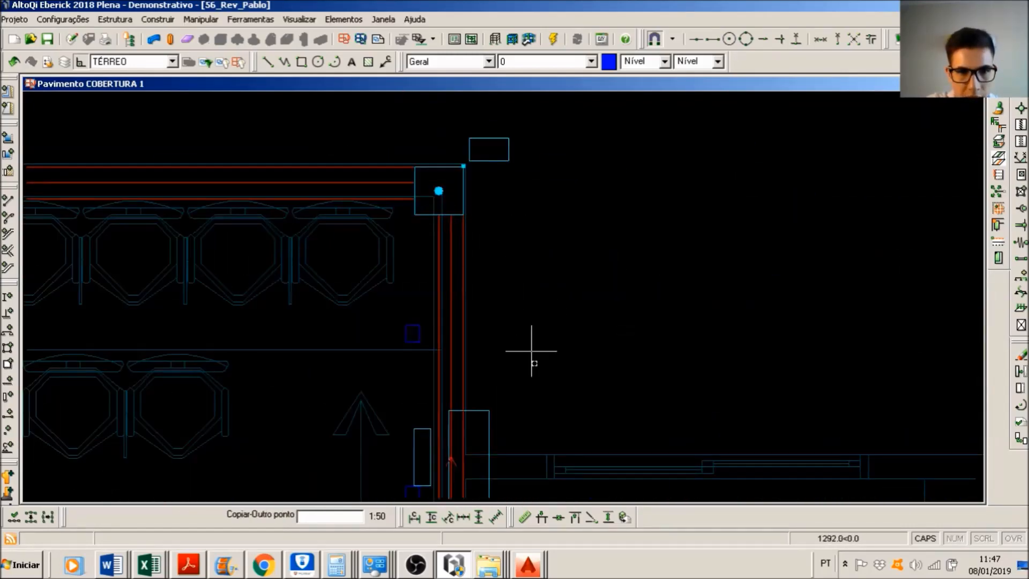
scroll(536, 290, down, 2)
click(548, 283)
scroll(563, 284, down, 3)
key(Escape)
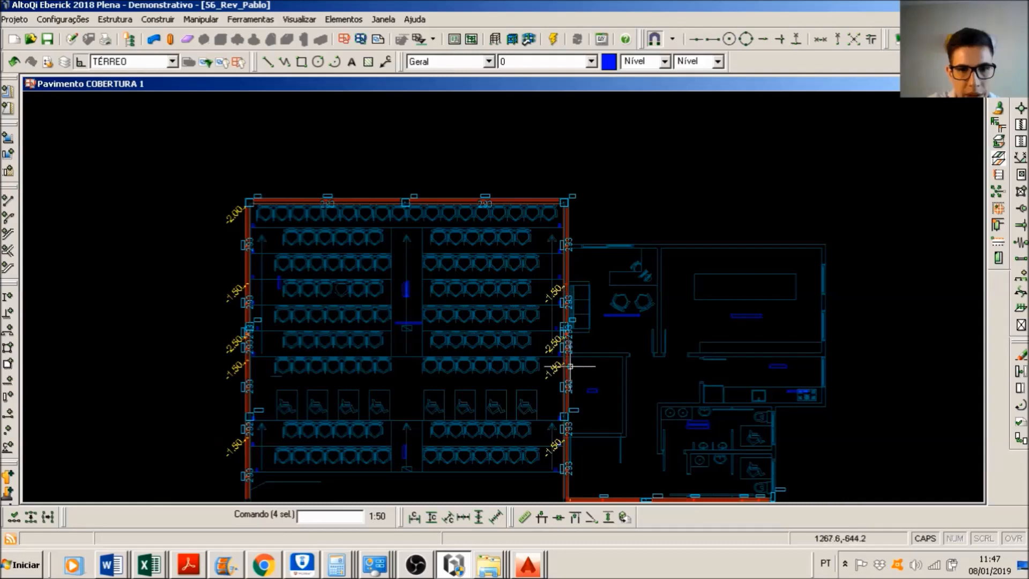
Step: Run the structure's static analysis and display the loading of beam V705 in the COBERTURA 1 beams window
scroll(558, 284, up, 3)
scroll(590, 291, down, 2)
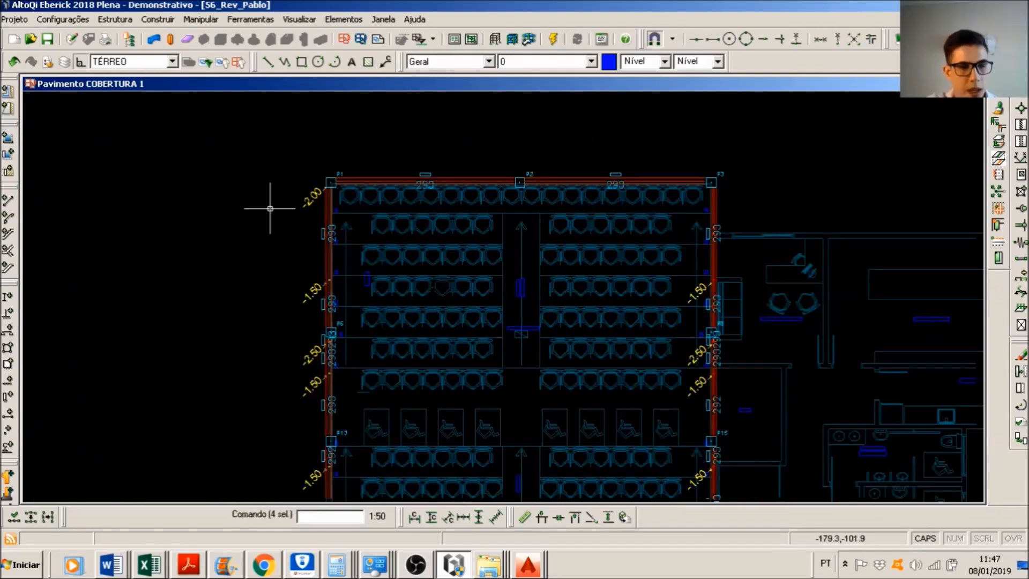
click(554, 40)
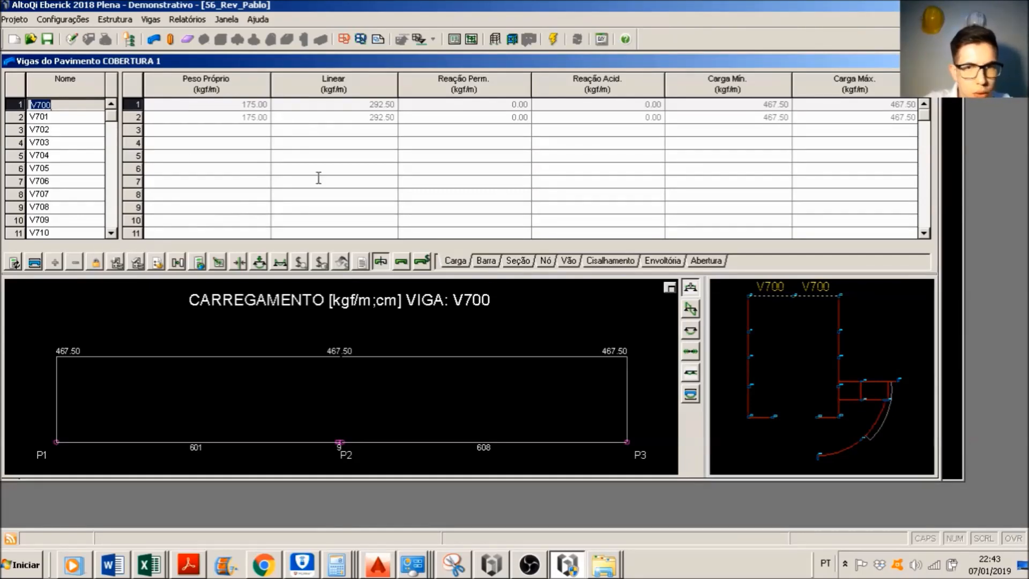
click(748, 311)
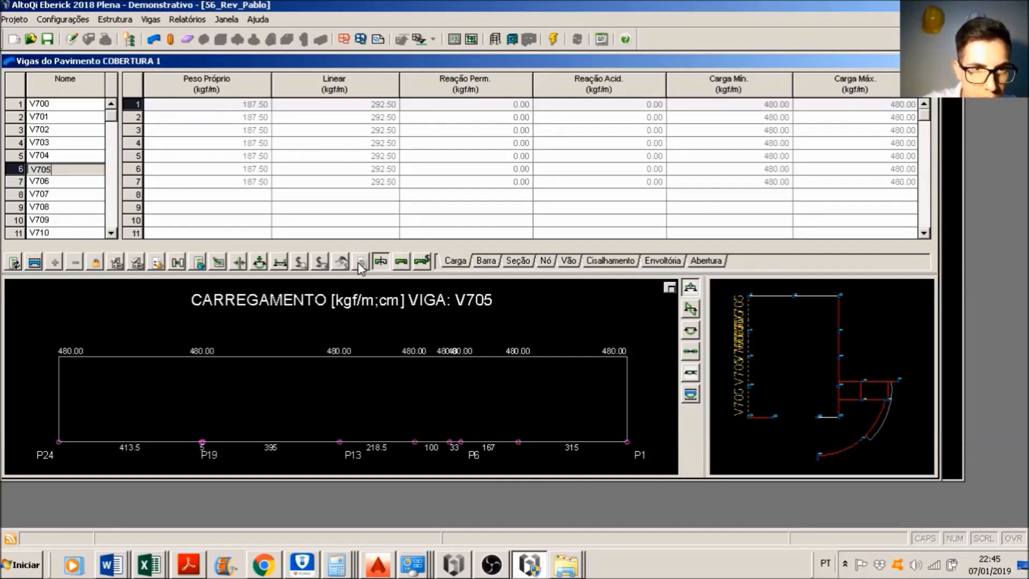
Step: Examine the truss load terms T3m and T5m in the beam combinations report options, including G1+G2+D3+1.4T3m and G1+G2+D3+1.4T5m, and cancel the report
click(366, 263)
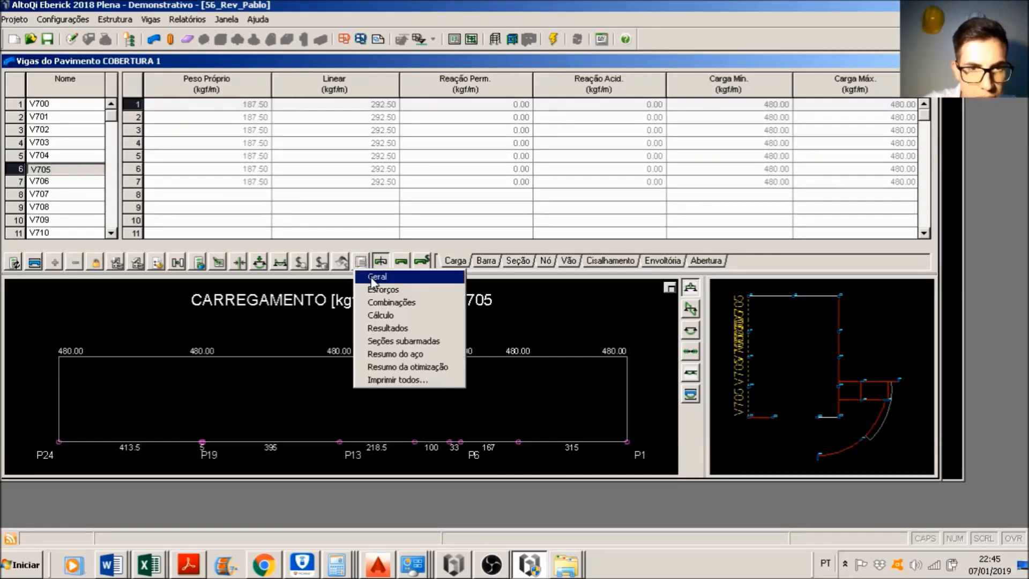
click(405, 301)
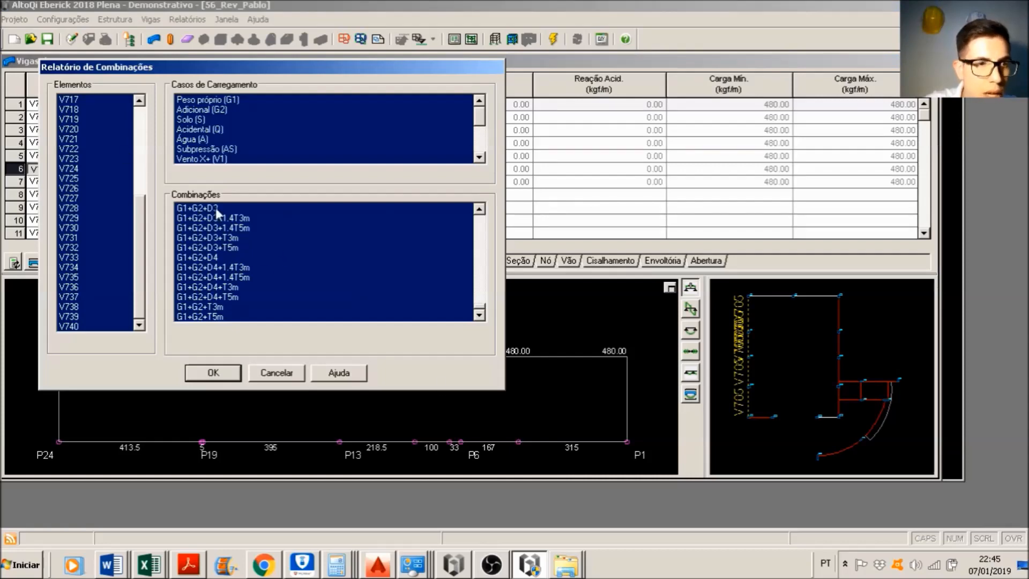
drag(144, 222, 142, 134)
click(97, 120)
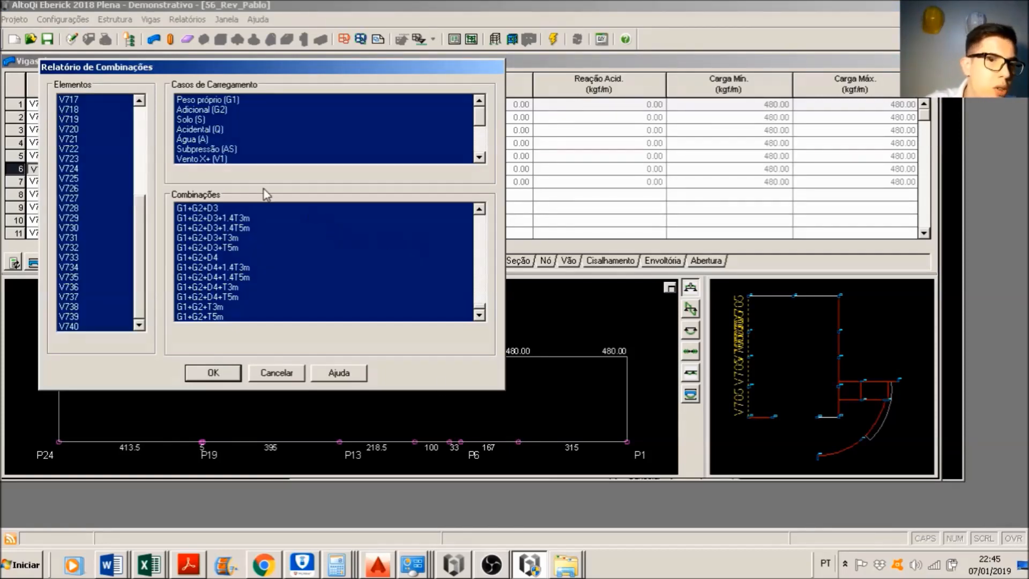
click(217, 208)
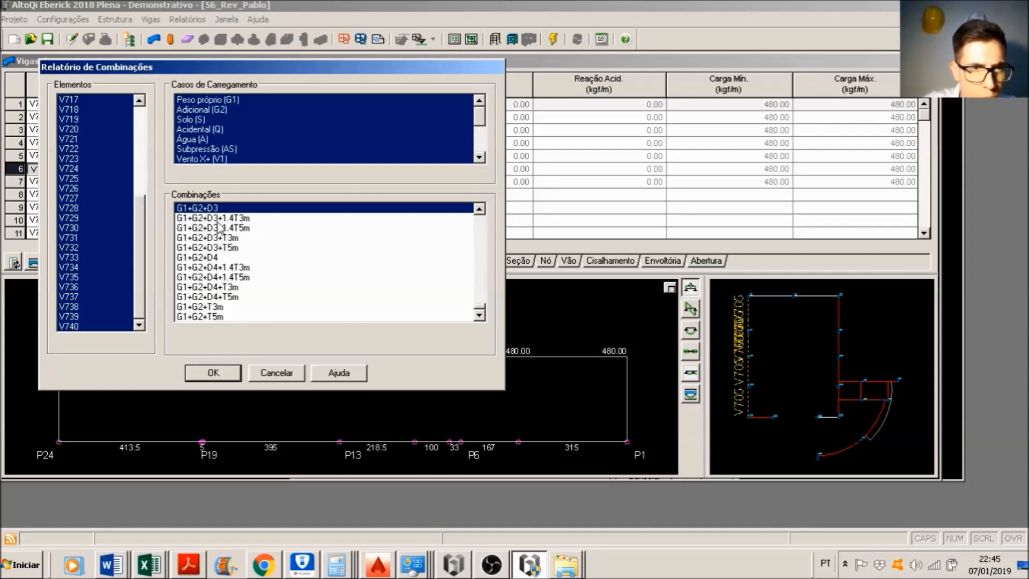
click(212, 222)
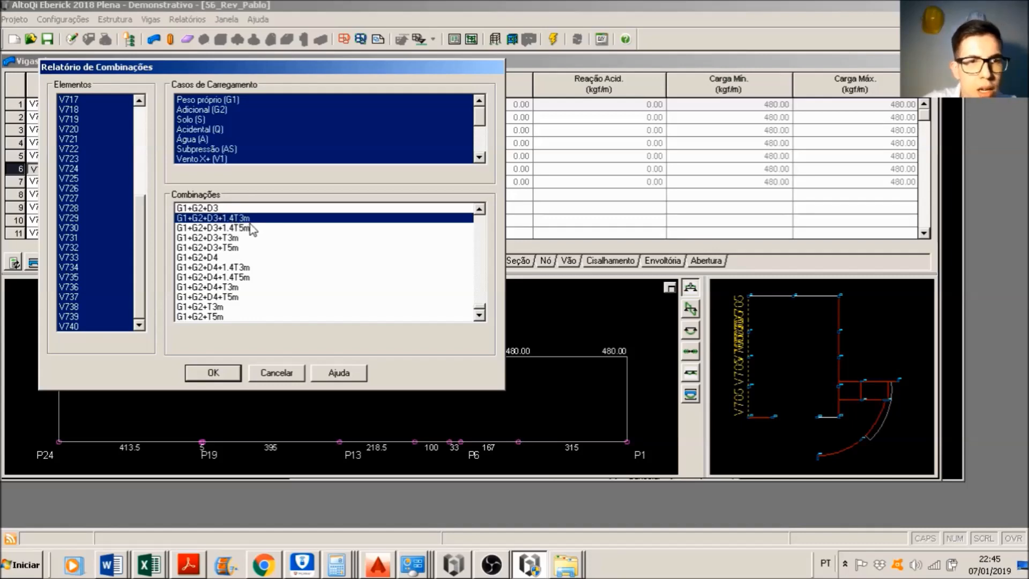
click(193, 229)
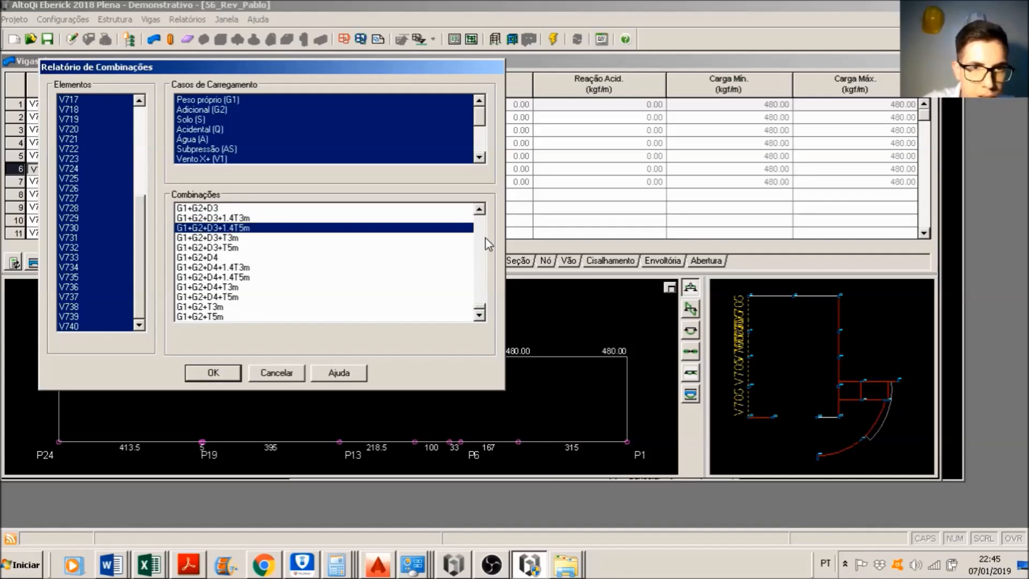
scroll(479, 311, down, 8)
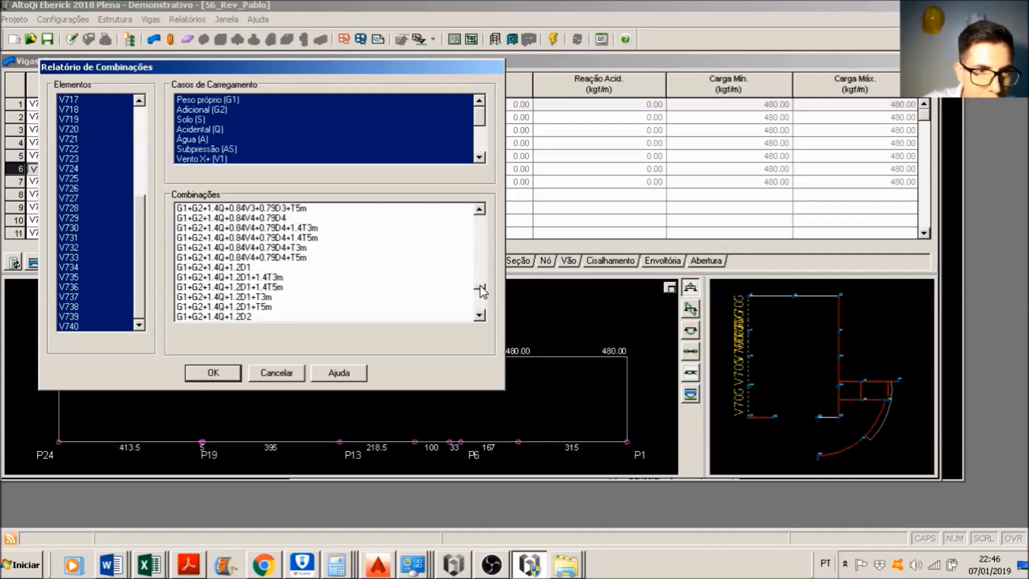
scroll(481, 287, down, 8)
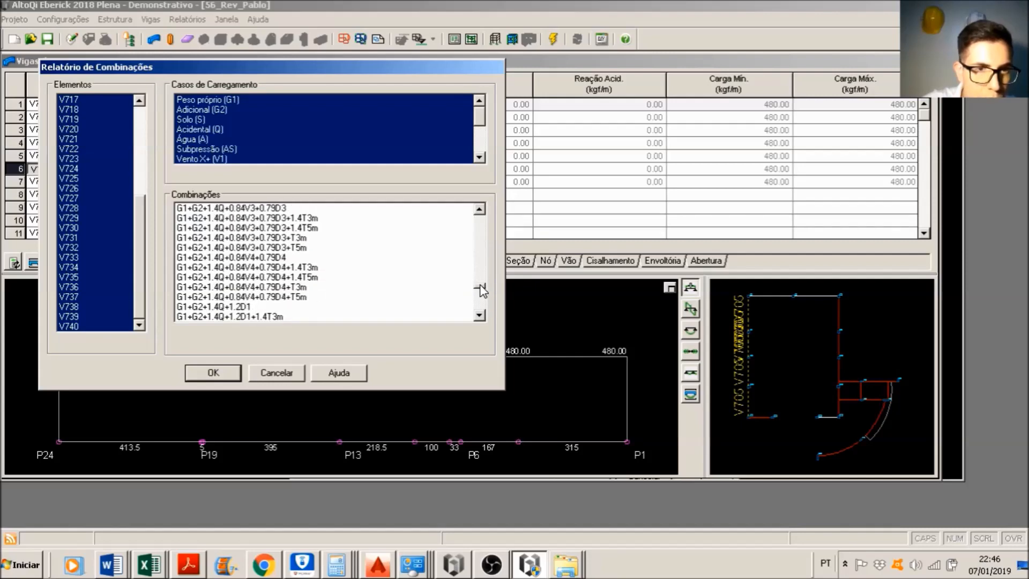
scroll(481, 271, down, 8)
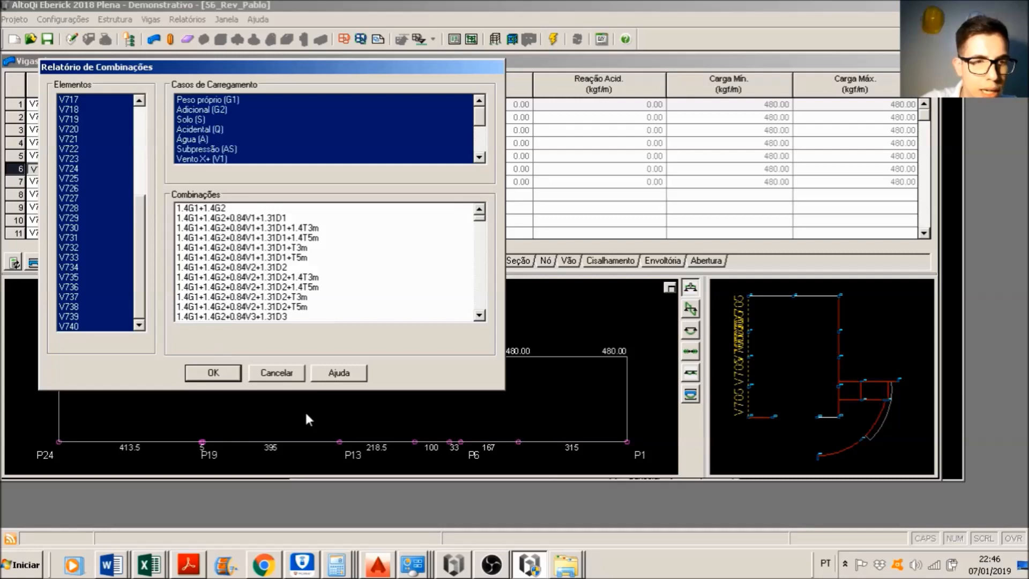
click(287, 371)
Step: View the design bending moment and shear force diagrams of beam V705, and return to the COBERTURA 1 floor plan
click(691, 331)
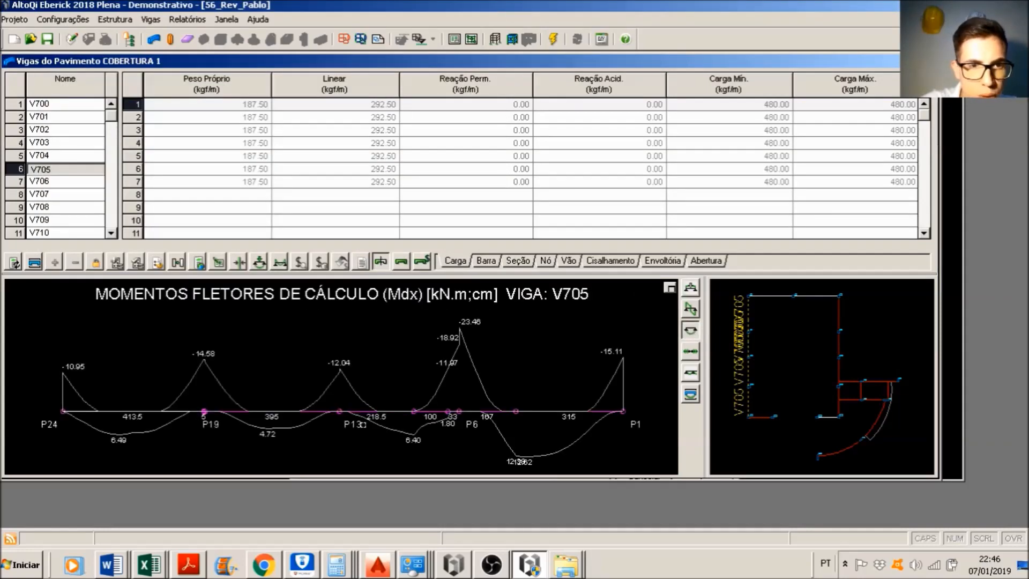
click(692, 311)
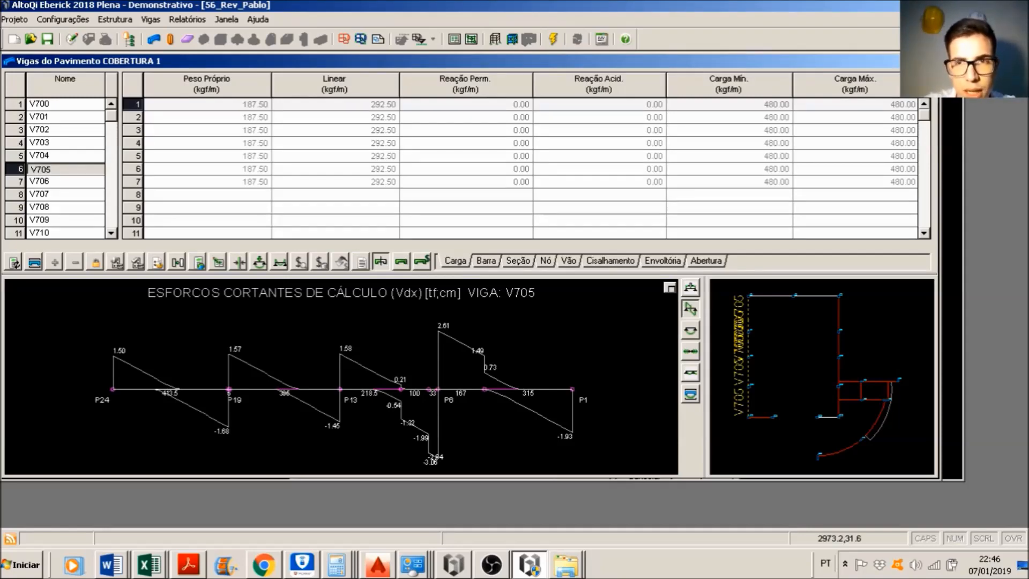
click(930, 61)
scroll(451, 196, down, 3)
scroll(368, 229, up, 4)
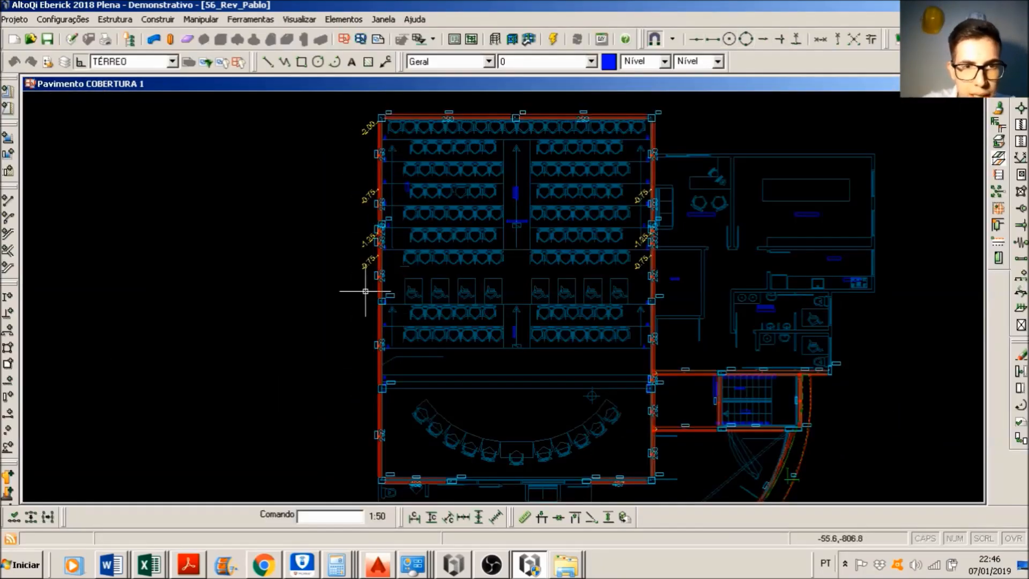